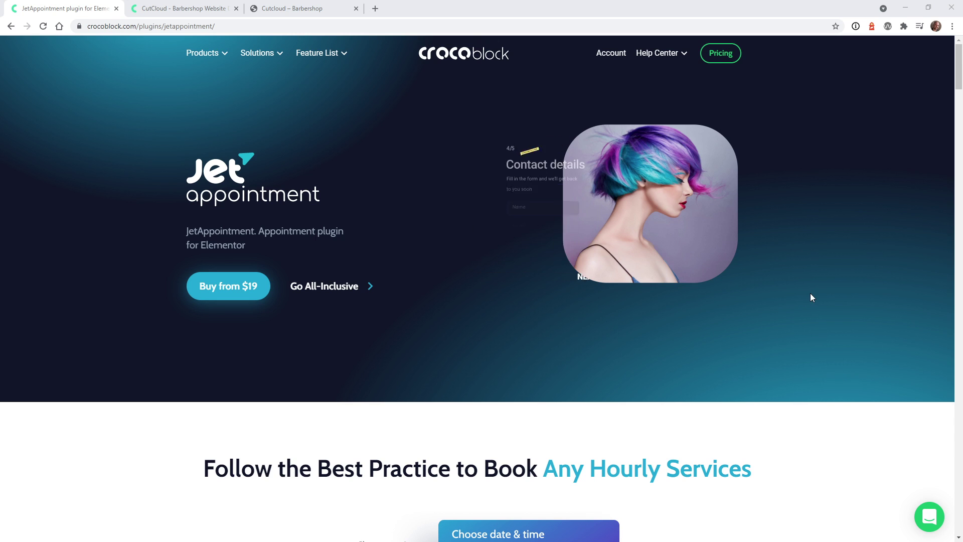
Scroll down the JetAppointment feature list until the Crocoblock-Powered Live Demos section appears
scroll(811, 293, down, 4)
scroll(813, 298, down, 2)
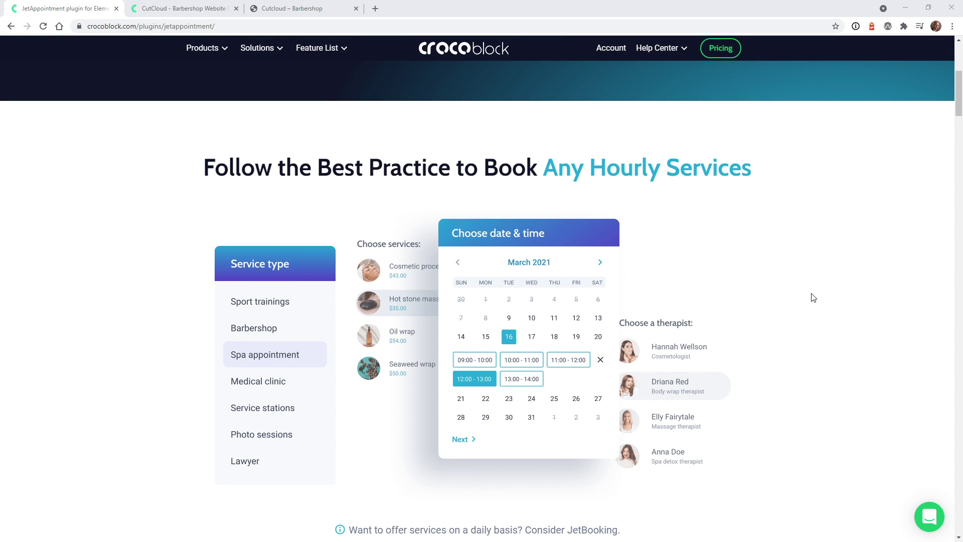
scroll(813, 298, down, 2)
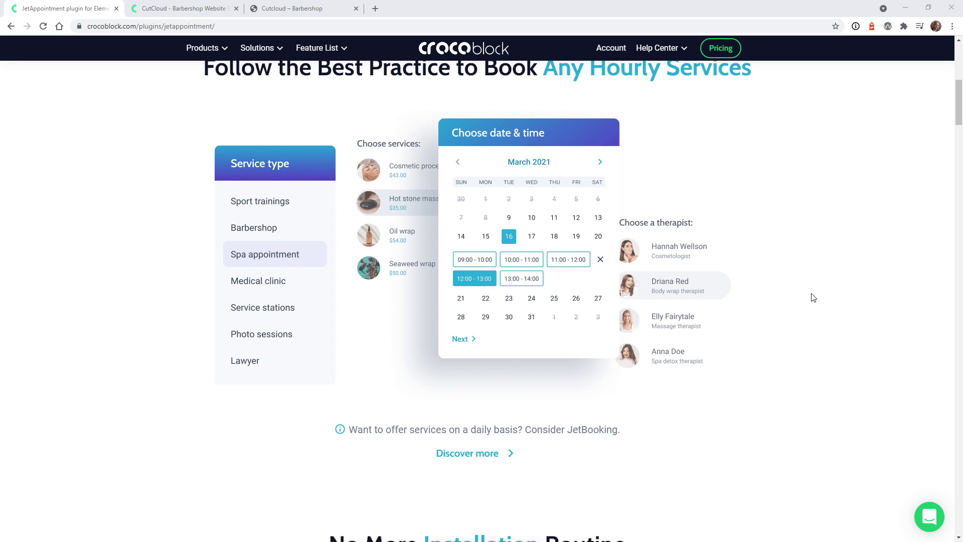
scroll(814, 298, down, 2)
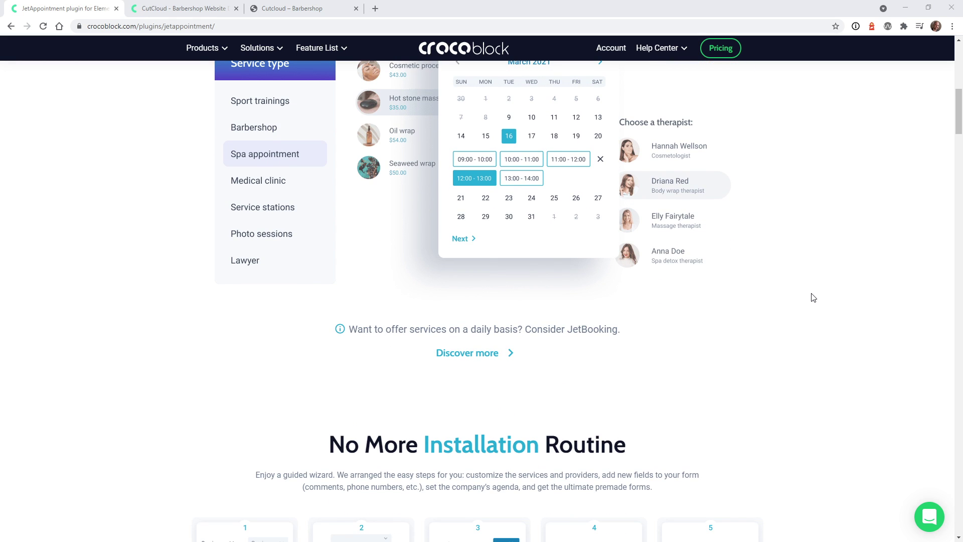
scroll(793, 297, up, 4)
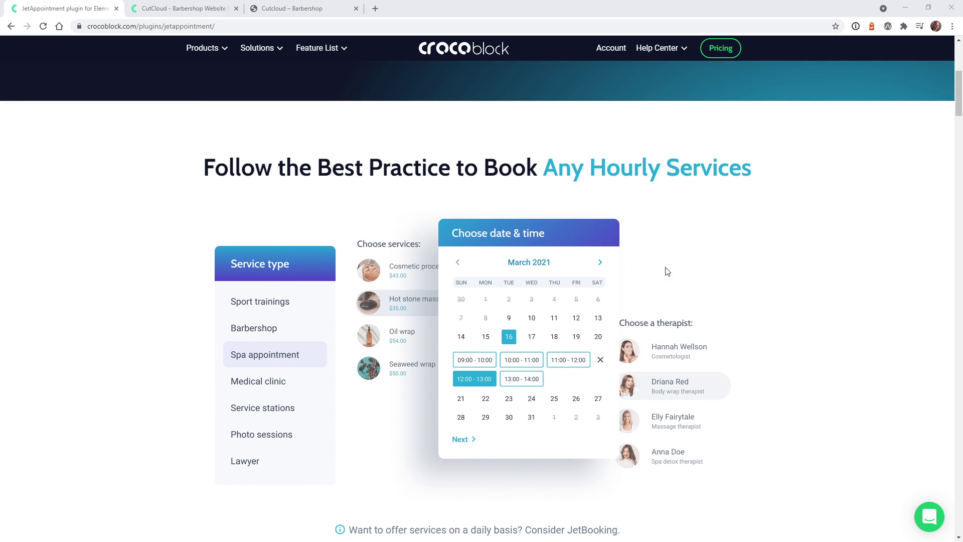
scroll(855, 285, up, 6)
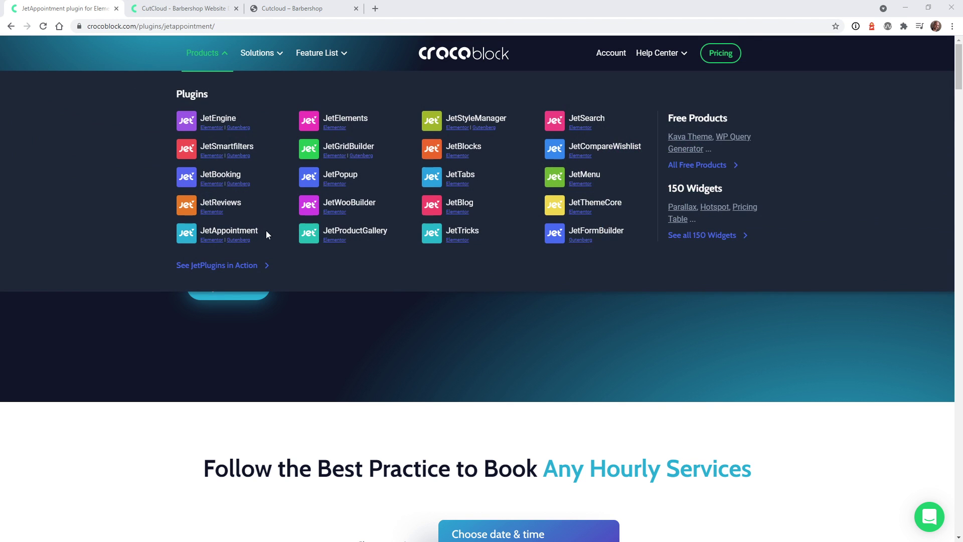
scroll(802, 364, down, 4)
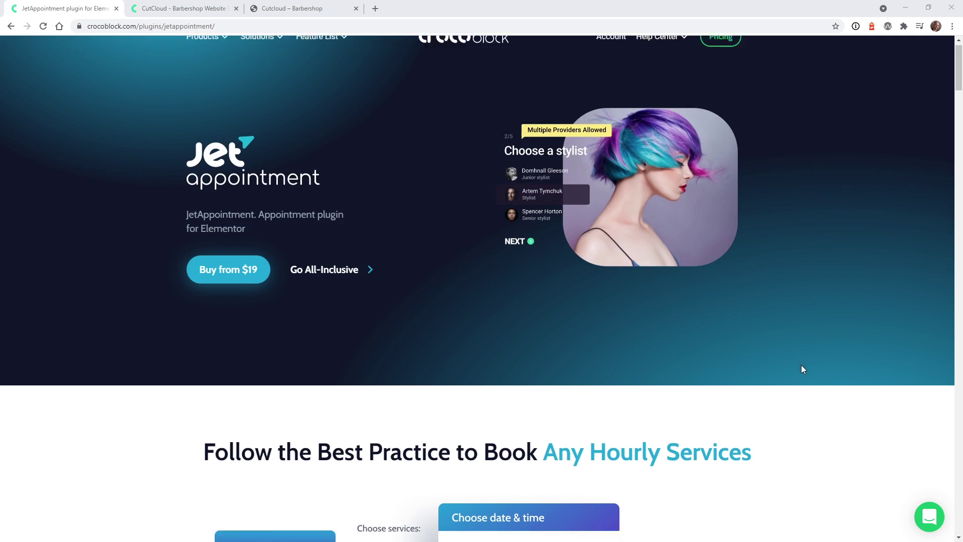
scroll(803, 371, down, 8)
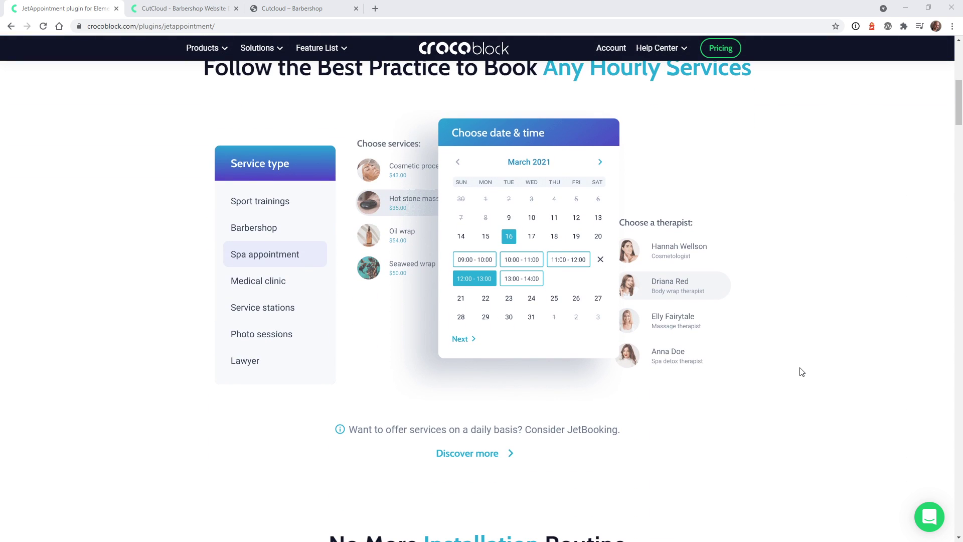
scroll(778, 289, down, 6)
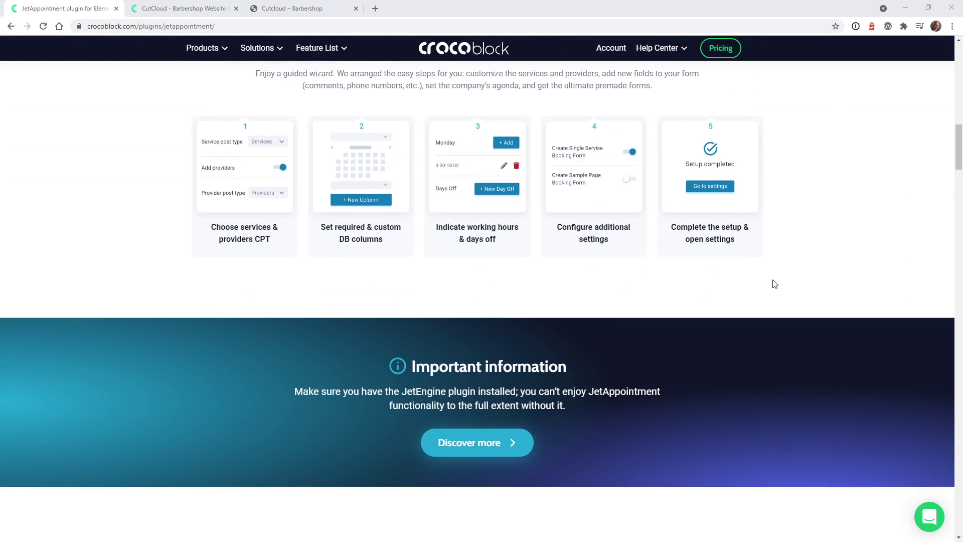
scroll(782, 274, down, 4)
scroll(782, 275, down, 4)
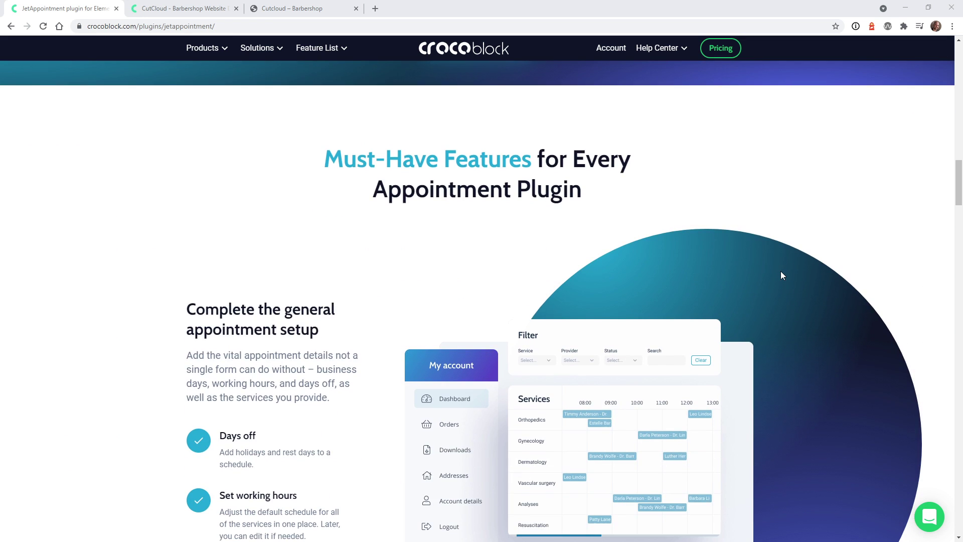
scroll(782, 275, down, 6)
scroll(782, 275, down, 20)
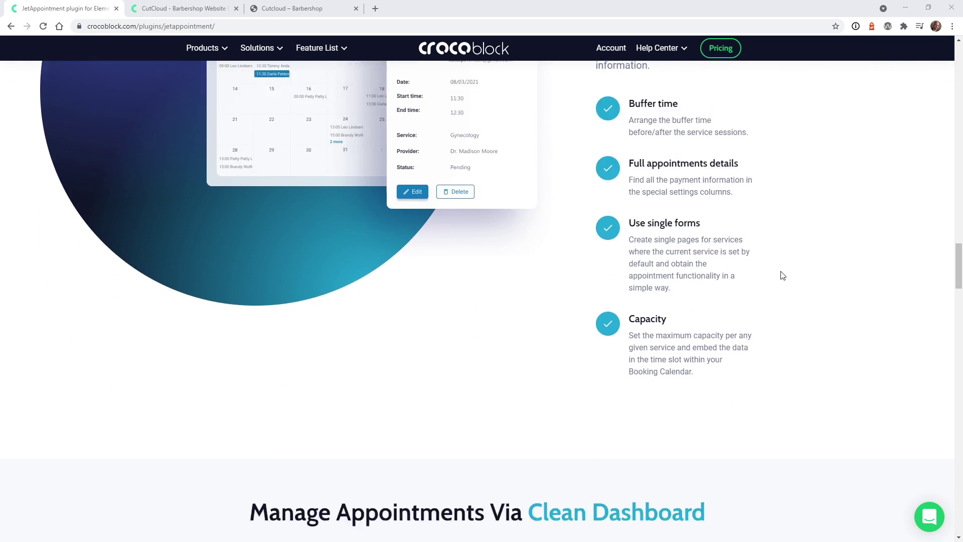
scroll(782, 275, down, 15)
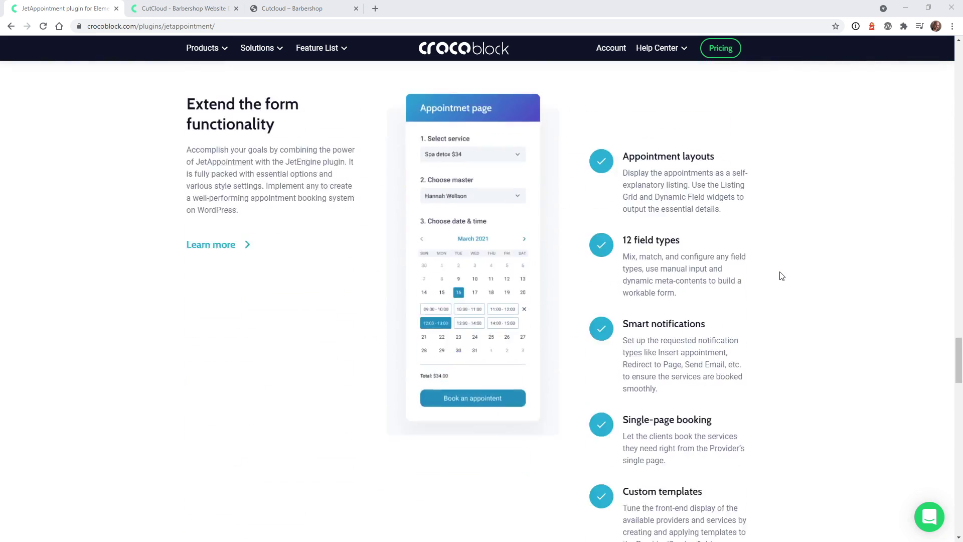
scroll(781, 276, down, 8)
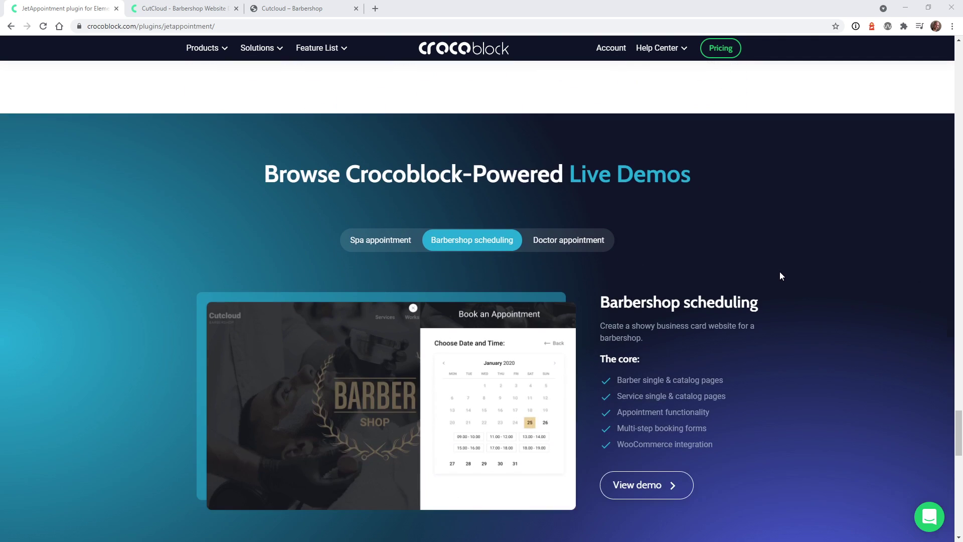
Preview the Spa appointment, Barbershop scheduling and Doctor appointment demos, then scroll up to WooCommerce payments
click(400, 248)
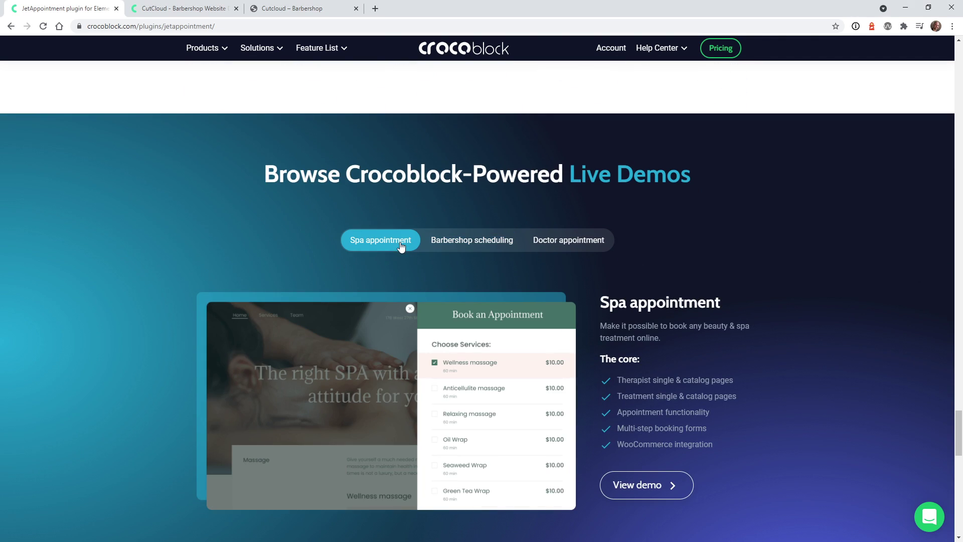
click(450, 248)
click(547, 243)
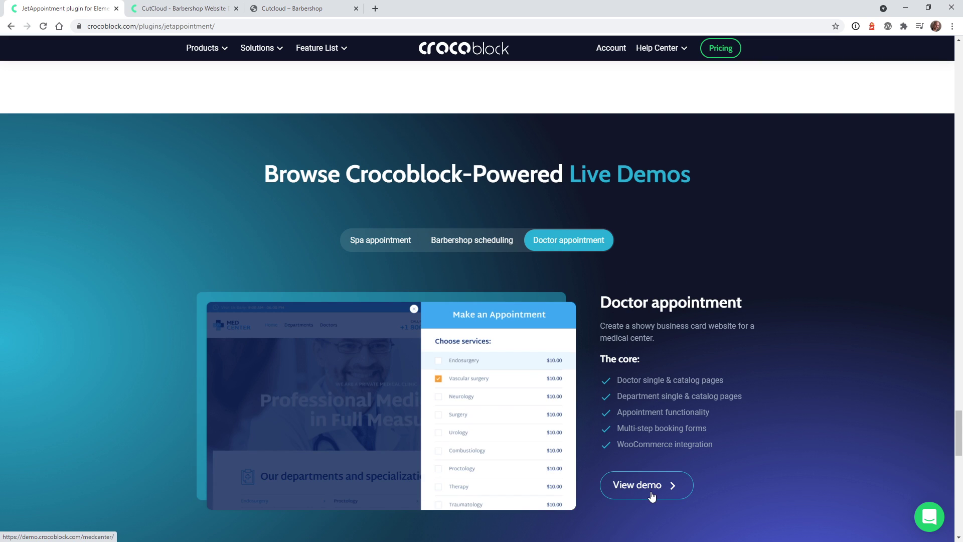
click(465, 247)
click(391, 247)
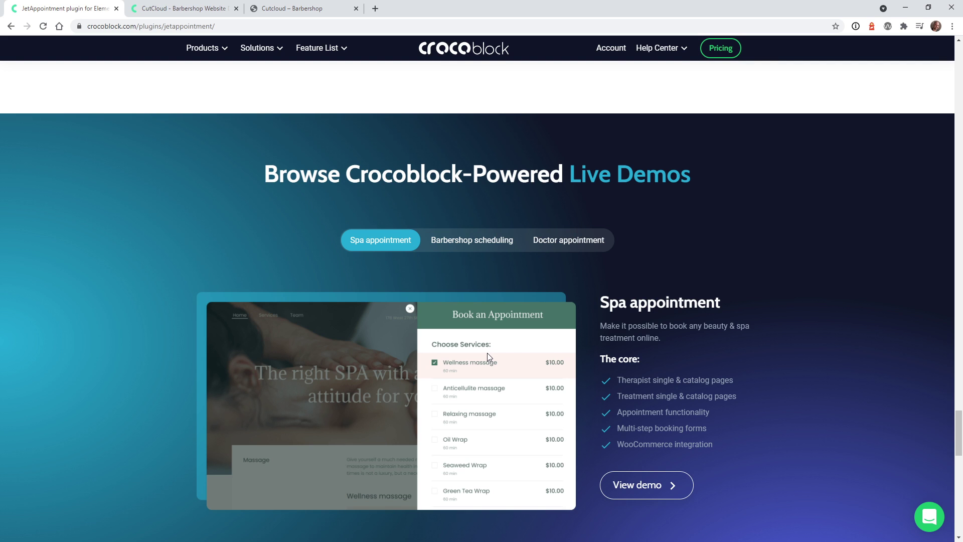
scroll(487, 353, up, 6)
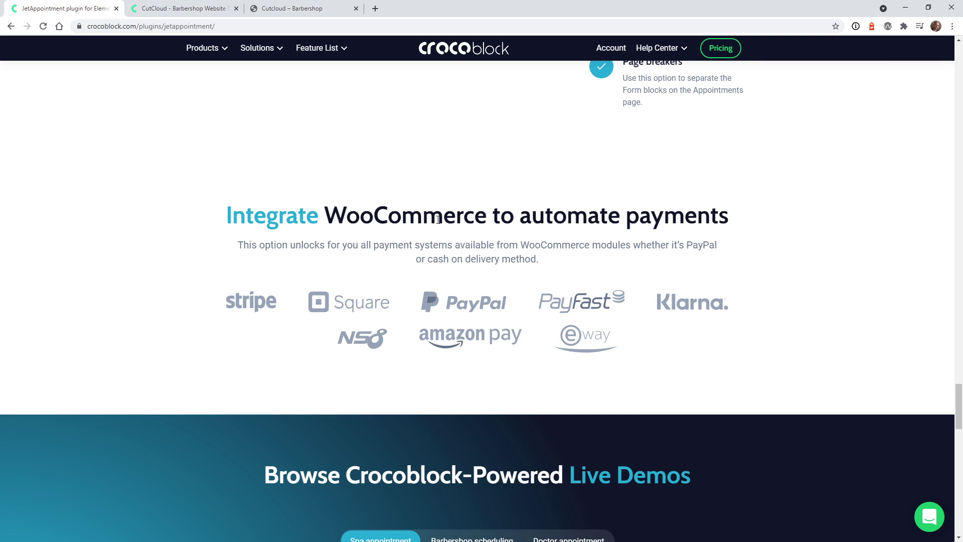
Look through the BookingWP vs WooCommerce appointment plugin comparison table
scroll(438, 219, down, 15)
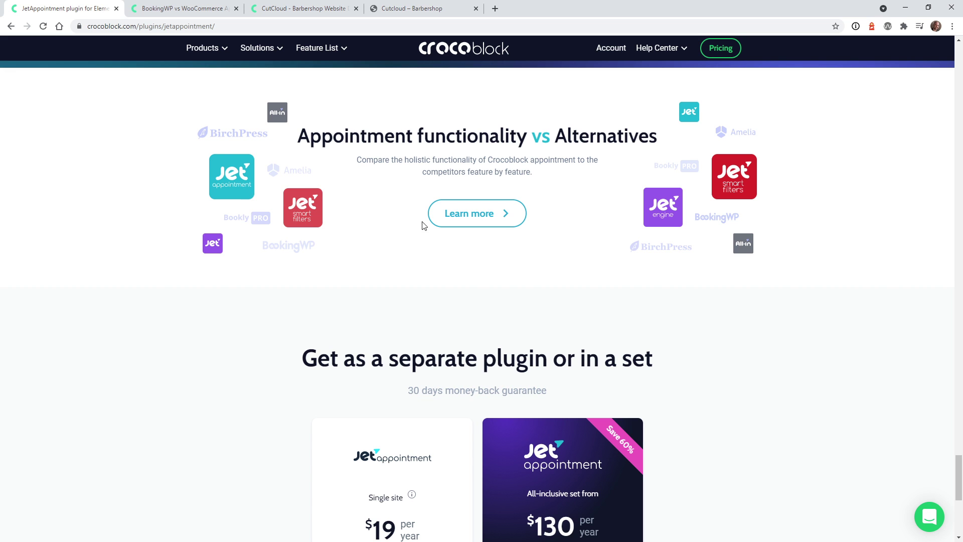
click(181, 5)
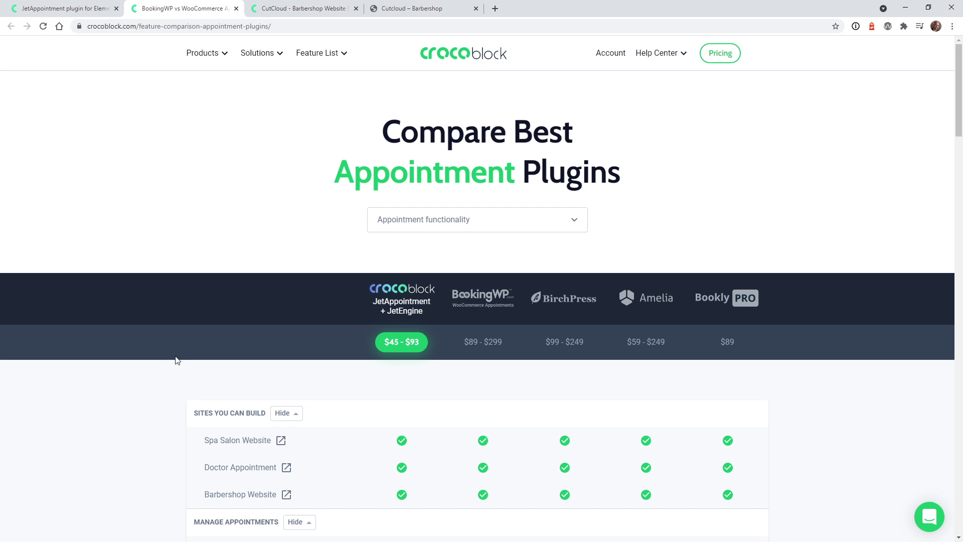
scroll(177, 359, down, 4)
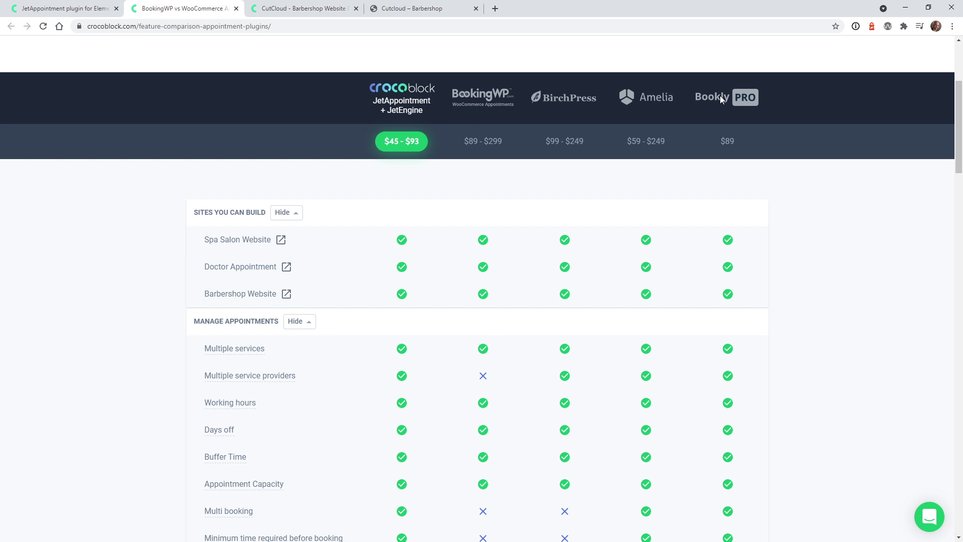
scroll(474, 301, up, 4)
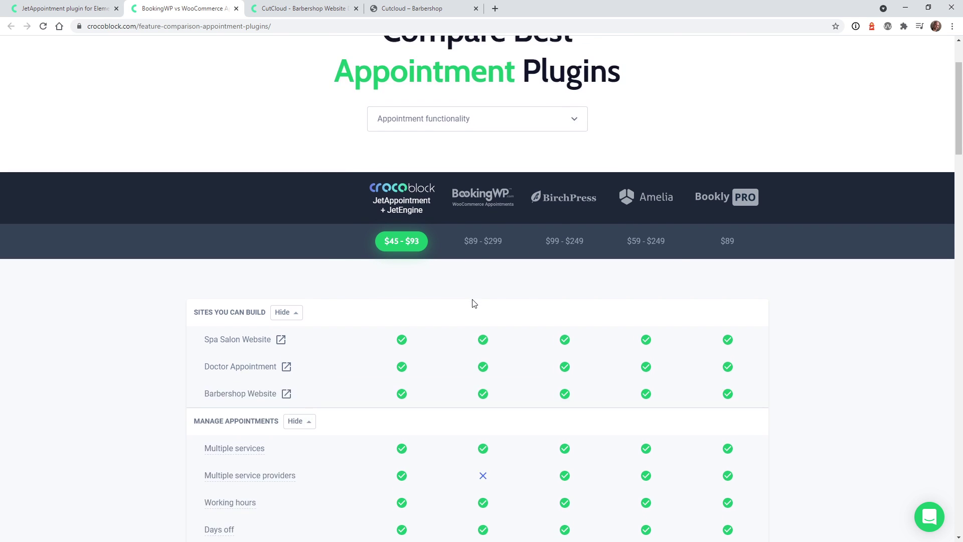
Back on the JetAppointment page, scroll through the single-site and all-inclusive pricing cards
click(103, 5)
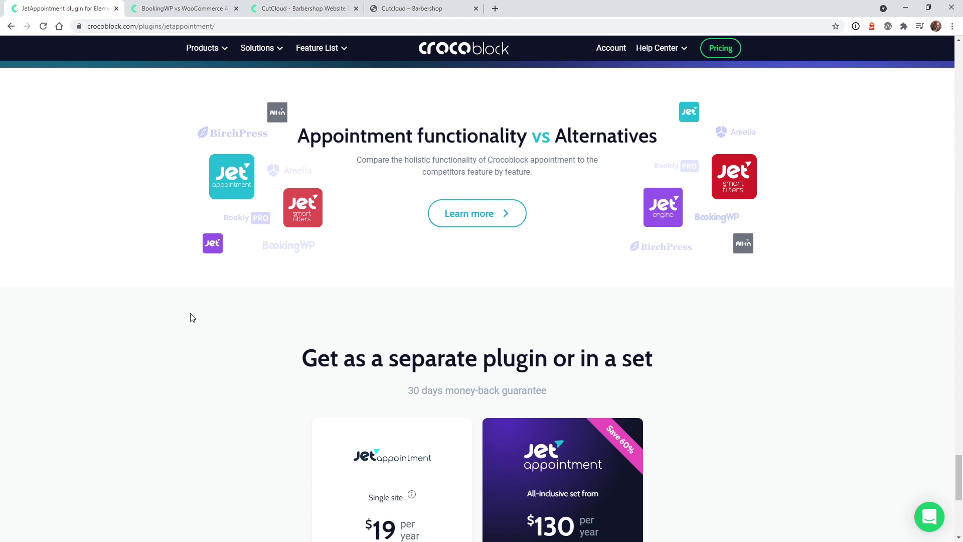
scroll(788, 380, down, 2)
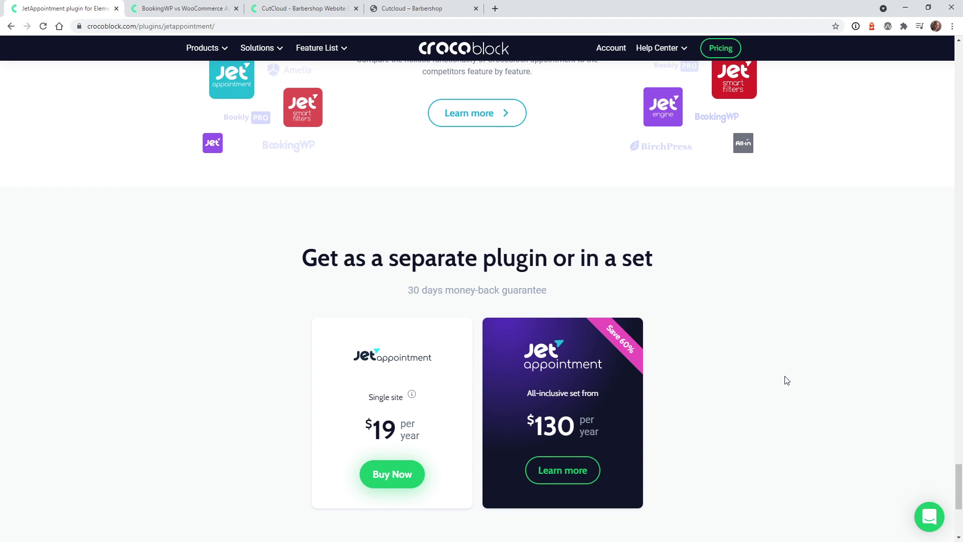
scroll(787, 379, down, 2)
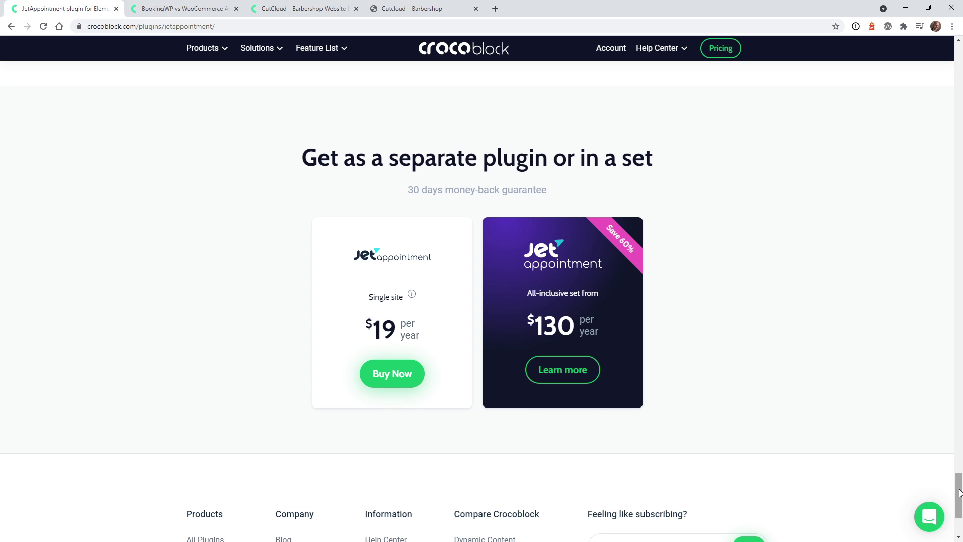
drag(959, 490, 959, 155)
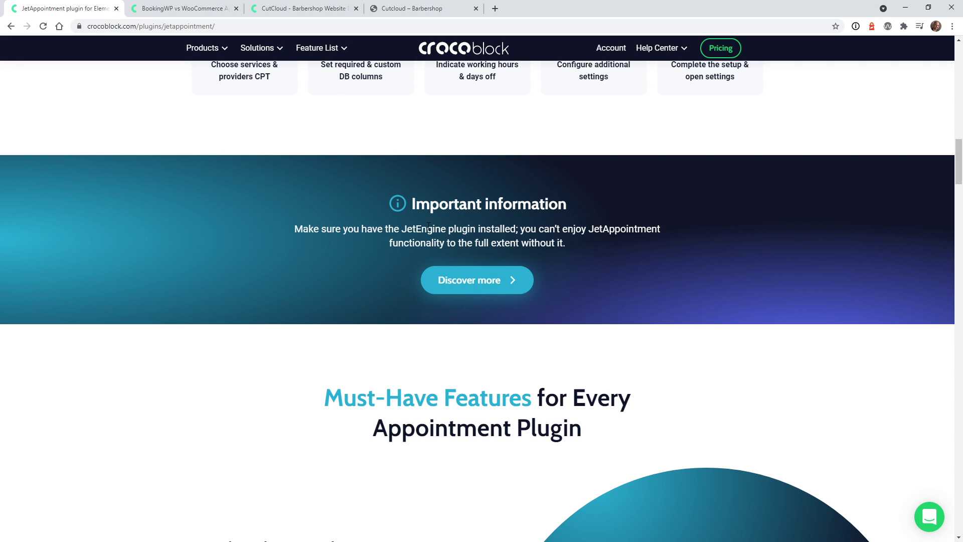
Highlight the notice's JetEngine requirement and its JetAppointment mention
double_click(419, 230)
drag(593, 230, 662, 230)
drag(958, 185, 958, 87)
Open the Crocoblock subscription plans and expand the full list of included JetPlugins
click(734, 57)
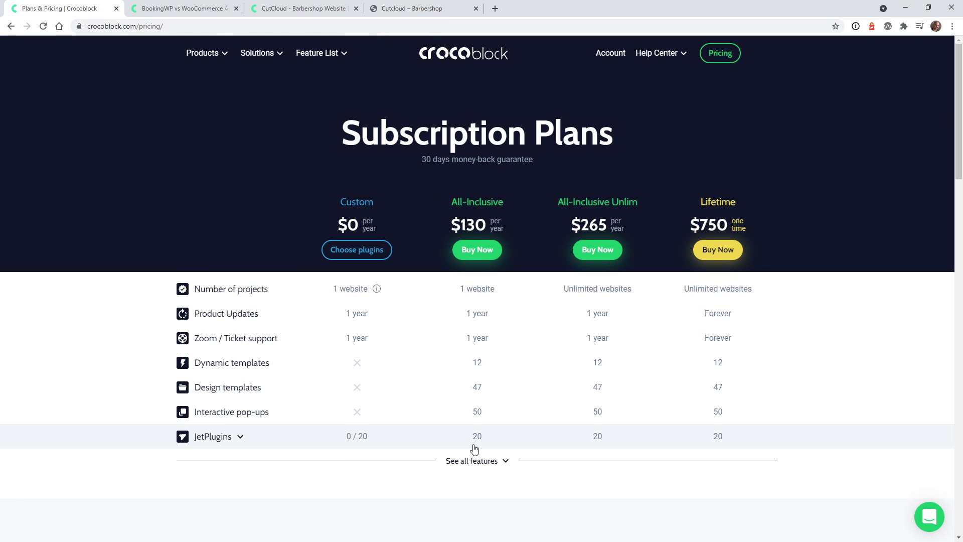
click(477, 461)
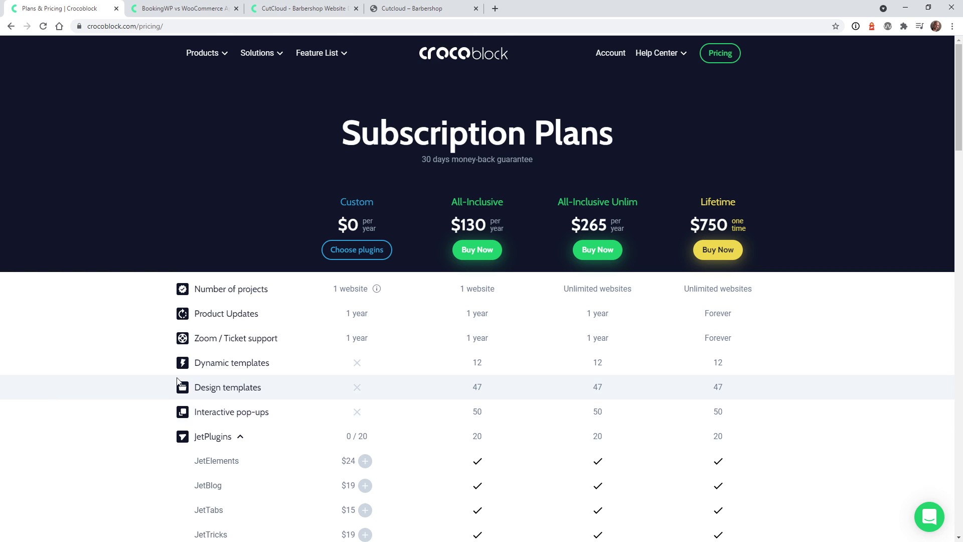
scroll(163, 390, down, 4)
scroll(175, 371, down, 2)
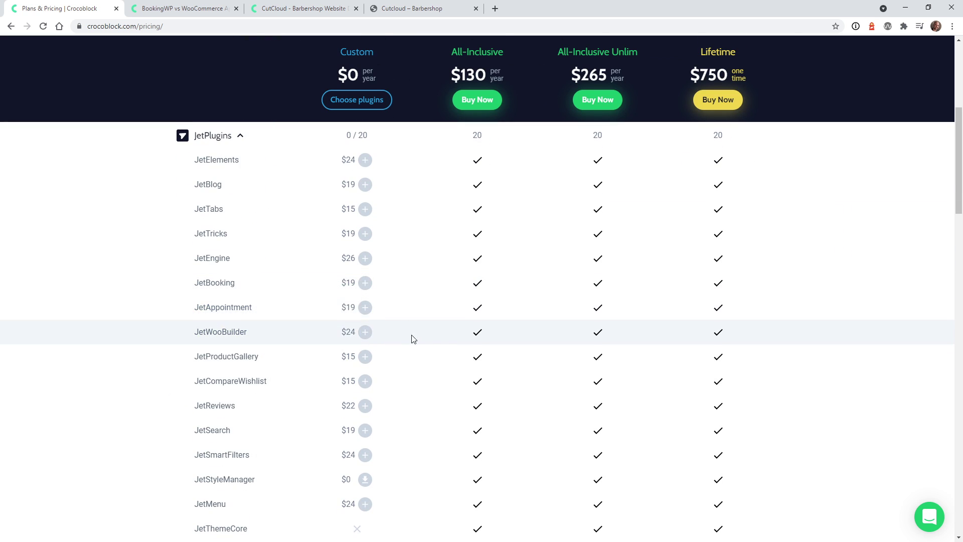
scroll(413, 338, down, 2)
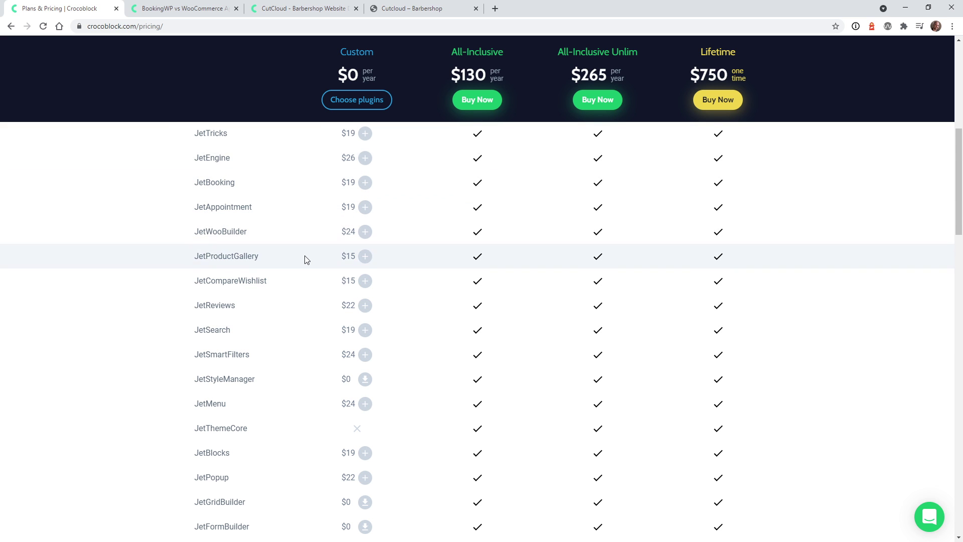
scroll(306, 260, up, 6)
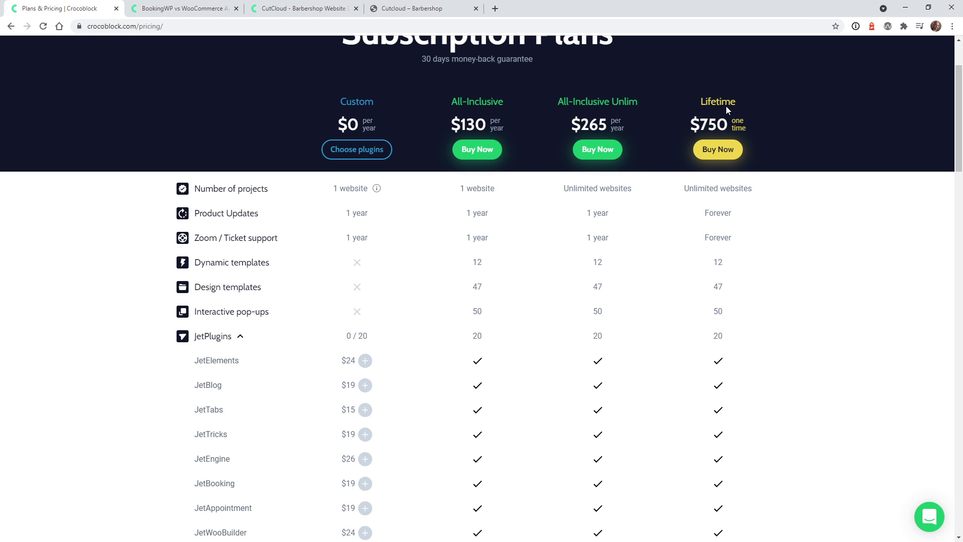
scroll(782, 249, down, 2)
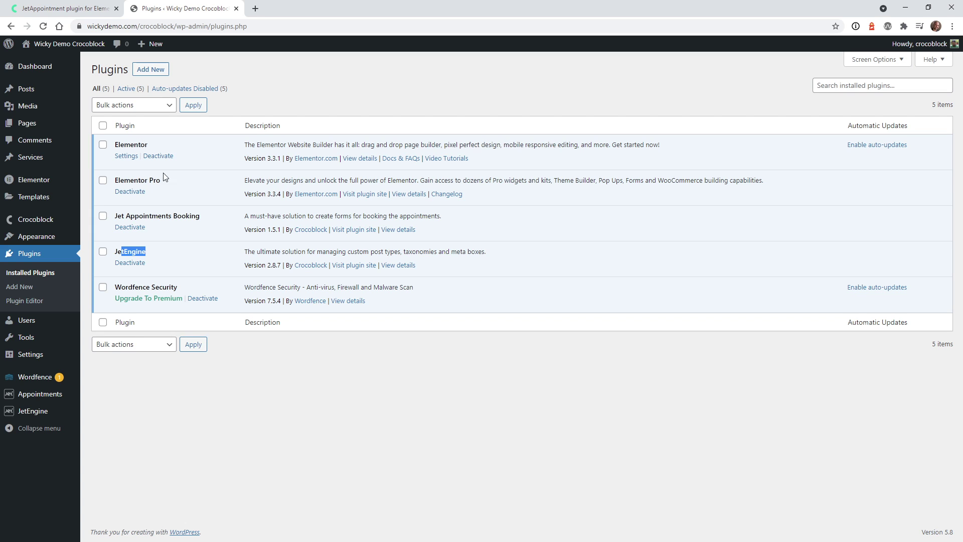
Highlight the Jet Appointments Booking and JetEngine plugin names in the Installed Plugins list
drag(143, 210, 195, 217)
drag(115, 251, 160, 253)
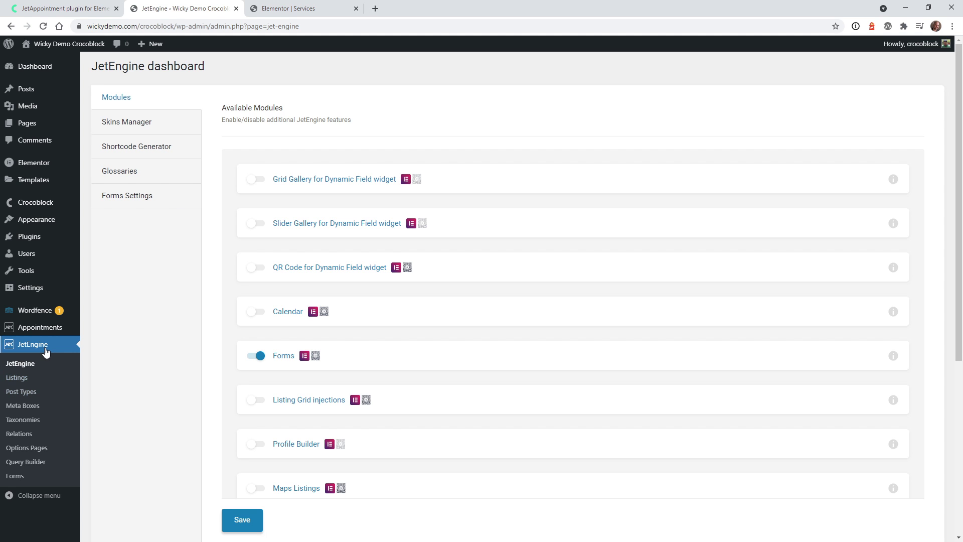
Go to JetEngine > Post Types, where no custom post types exist yet
click(45, 390)
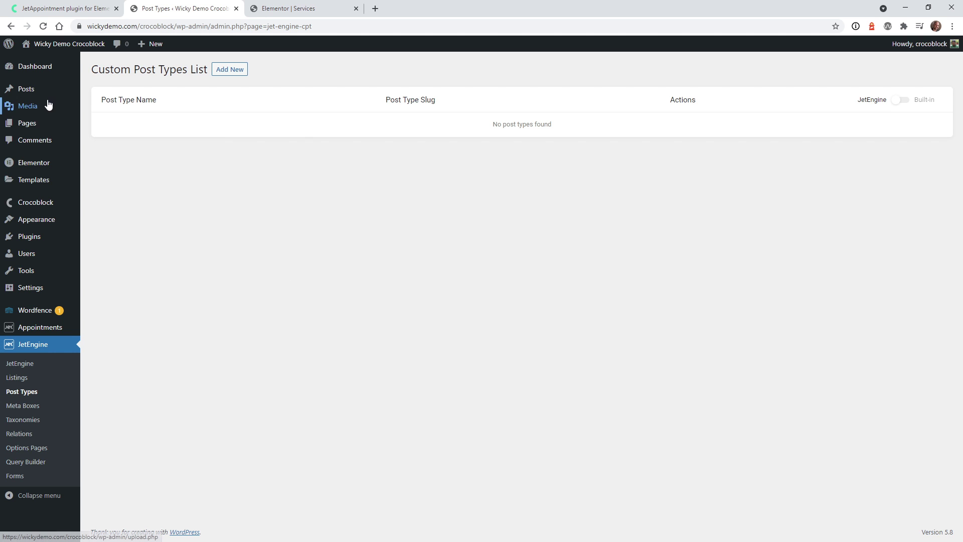
click(52, 144)
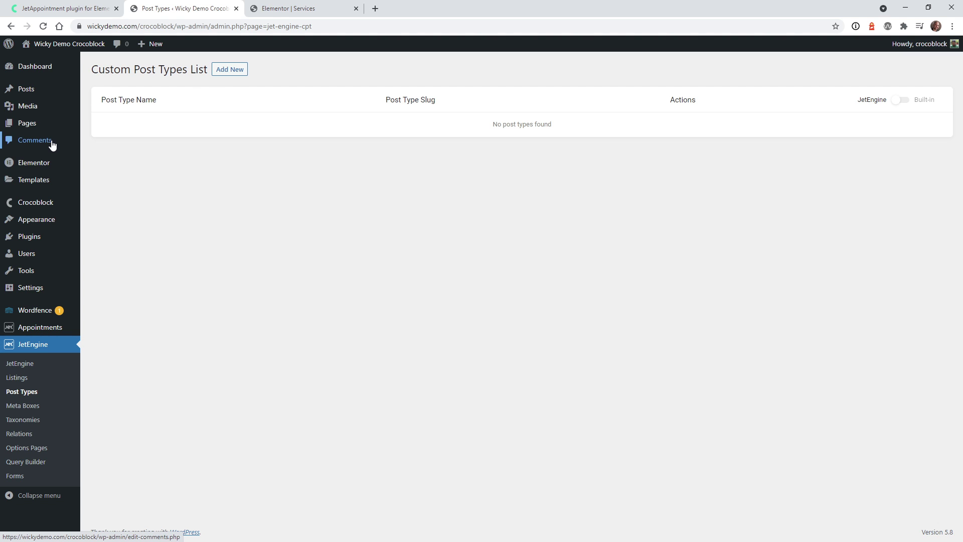
Add a JetEngine post type named Services with slug services and save it
click(239, 74)
click(442, 142)
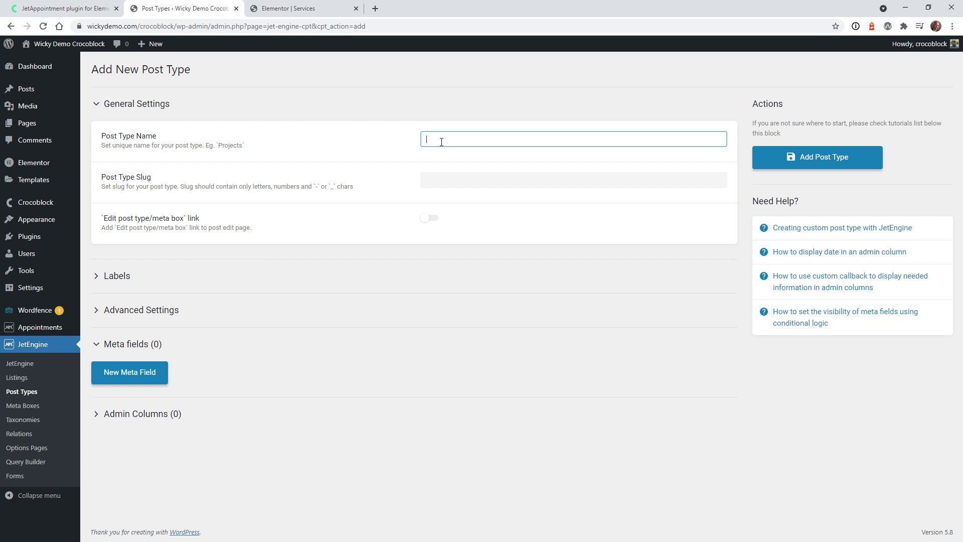
text(Services)
click(619, 450)
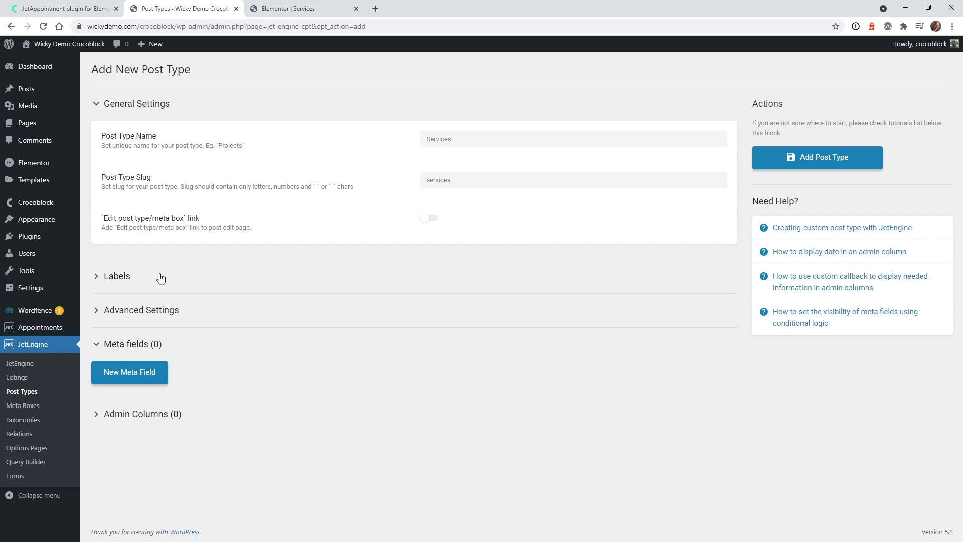
drag(171, 313, 175, 315)
scroll(221, 316, down, 4)
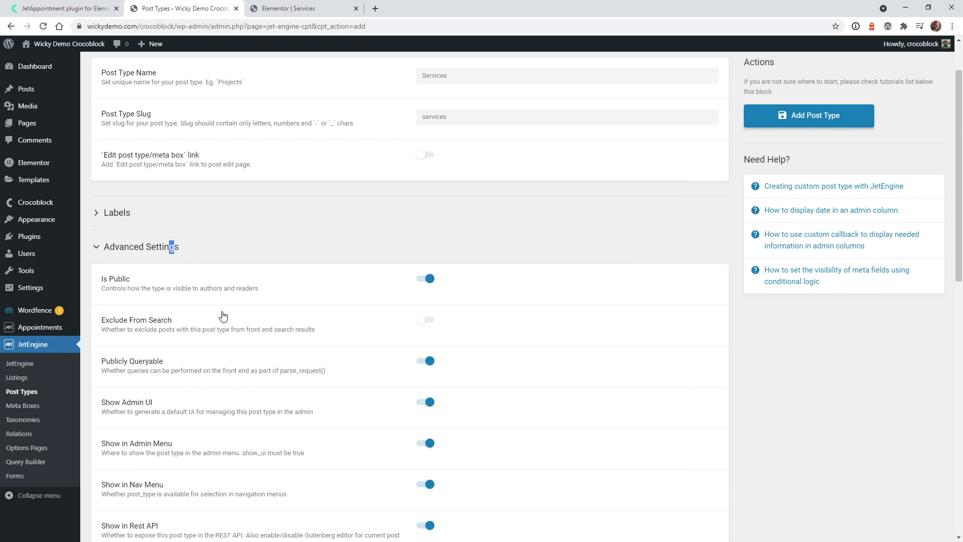
scroll(184, 308, up, 4)
click(185, 309)
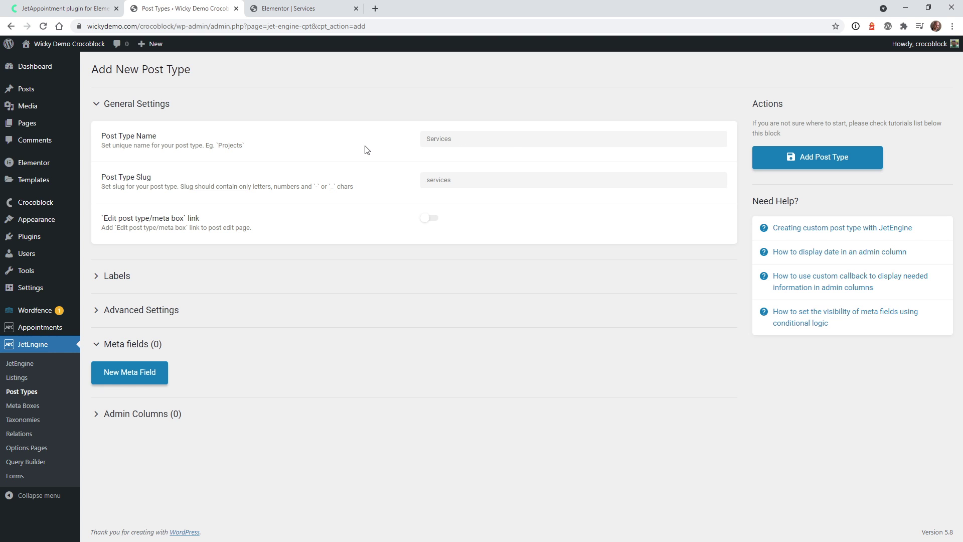
click(855, 160)
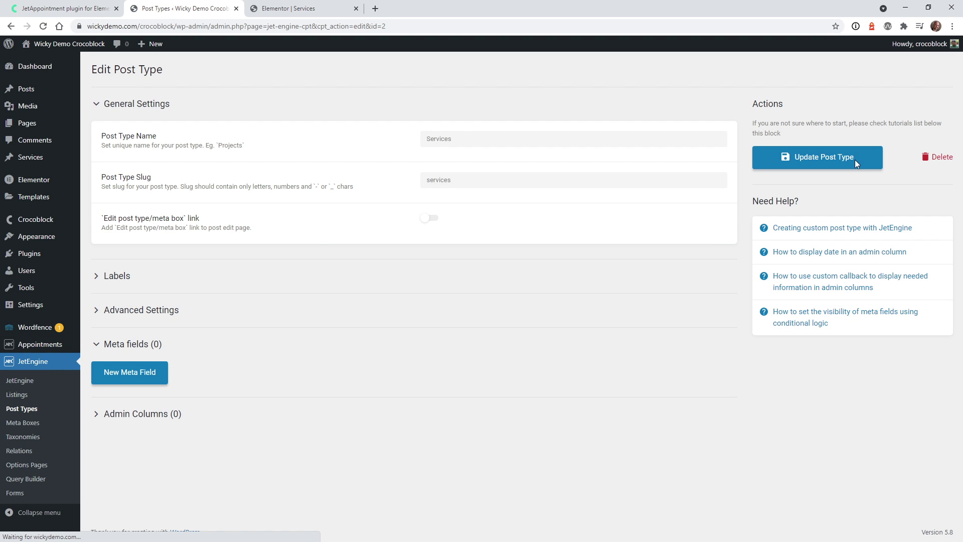
Publish a new Services post titled Web Design
click(30, 161)
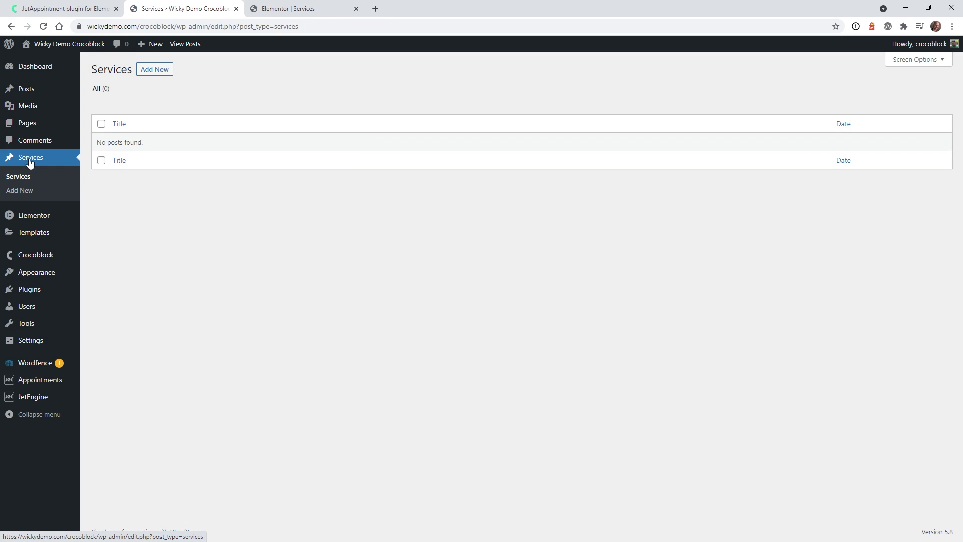
click(157, 70)
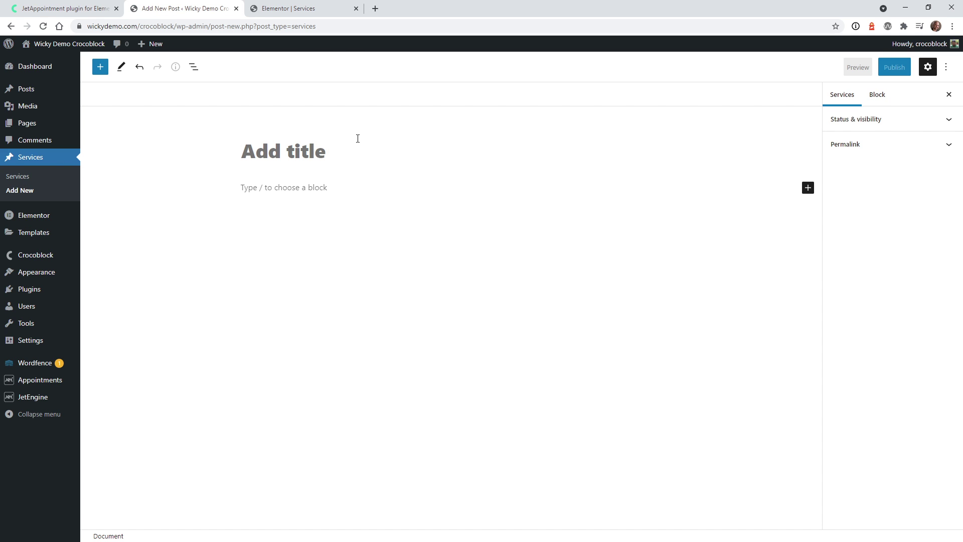
text(Web Des)
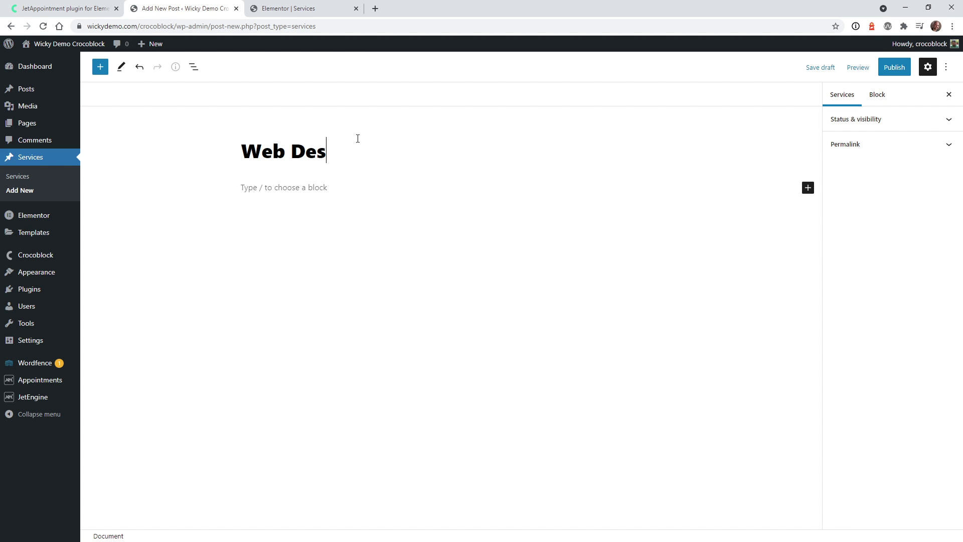
text(ign)
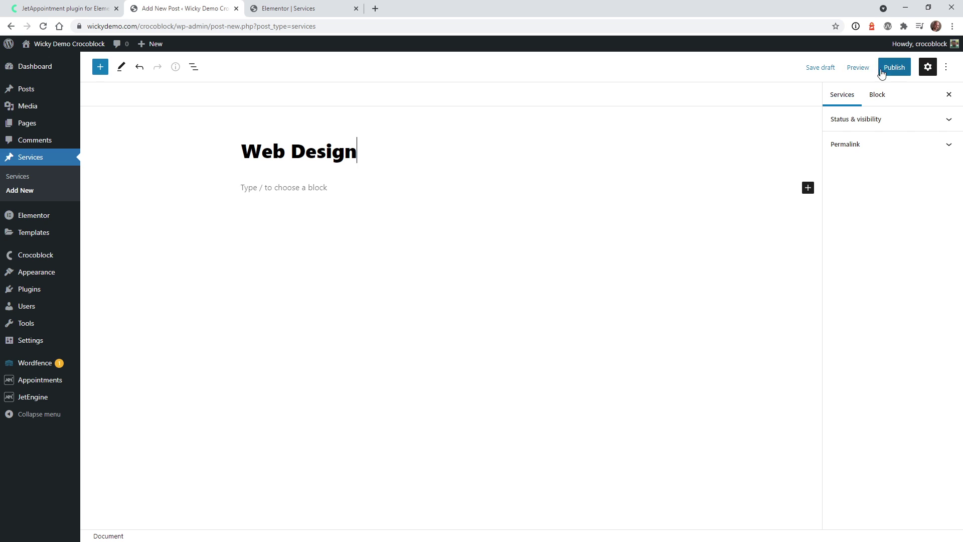
click(893, 70)
click(891, 70)
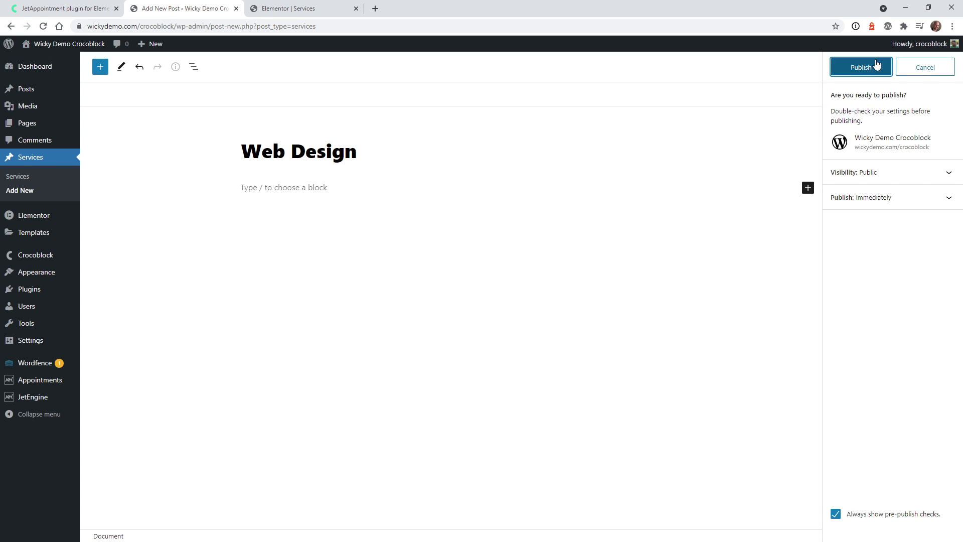
Publish a second Services post titled Branding
click(37, 195)
click(270, 153)
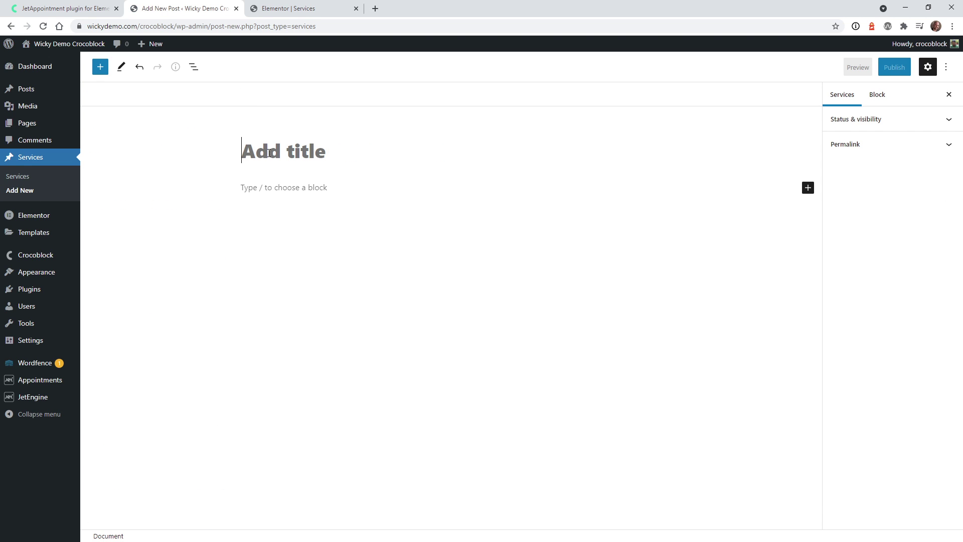
text(Branding)
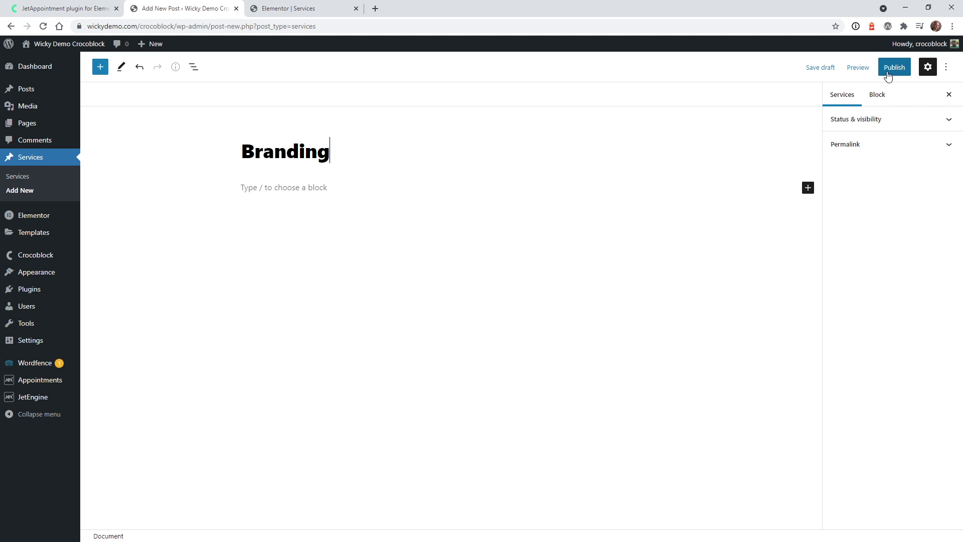
click(894, 67)
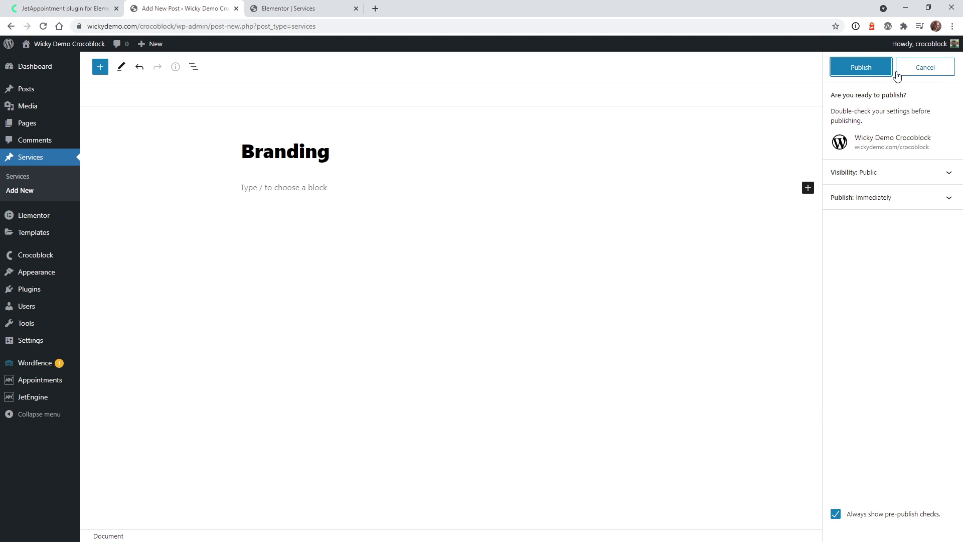
click(895, 71)
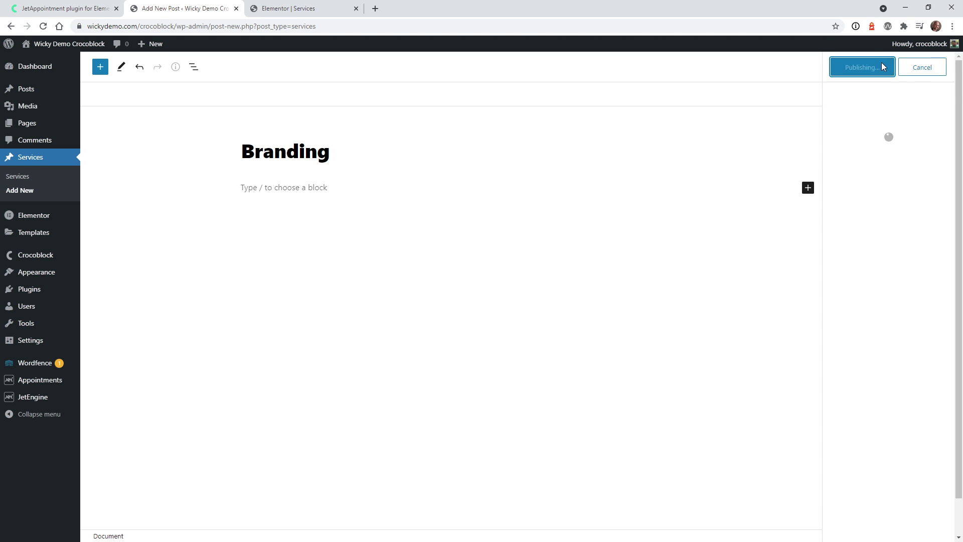
Publish a third Services post titled SEO Audit and return to the Services list
click(56, 191)
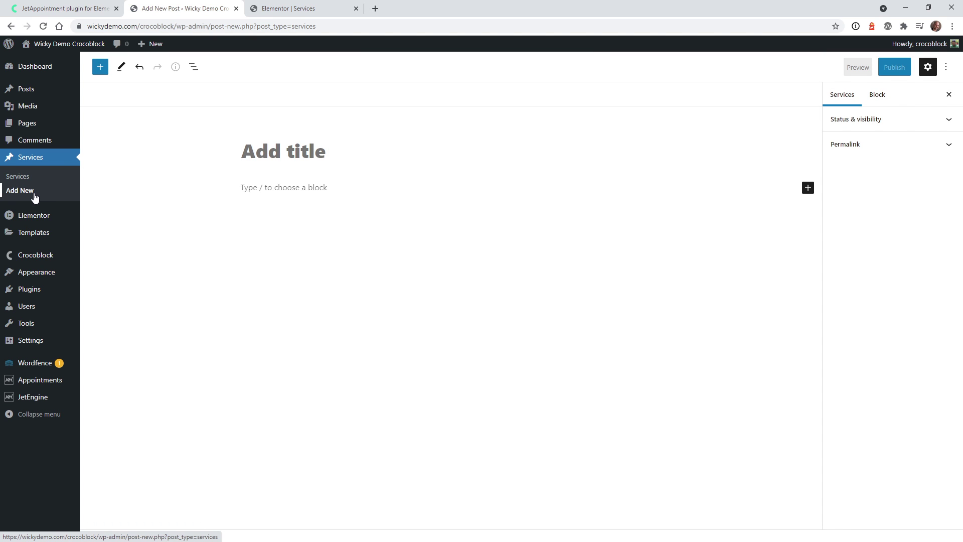
click(35, 193)
click(565, 85)
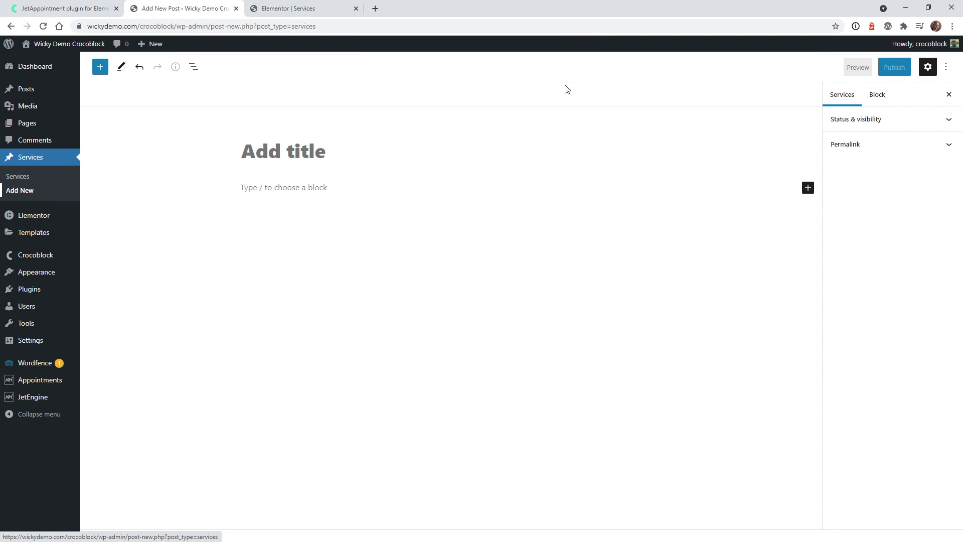
click(451, 146)
text(SEO Audit)
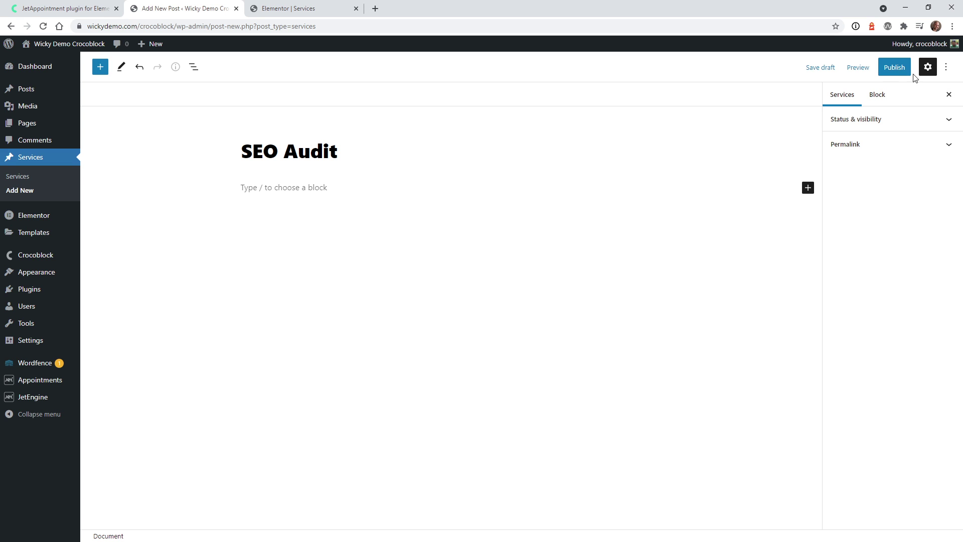
click(895, 67)
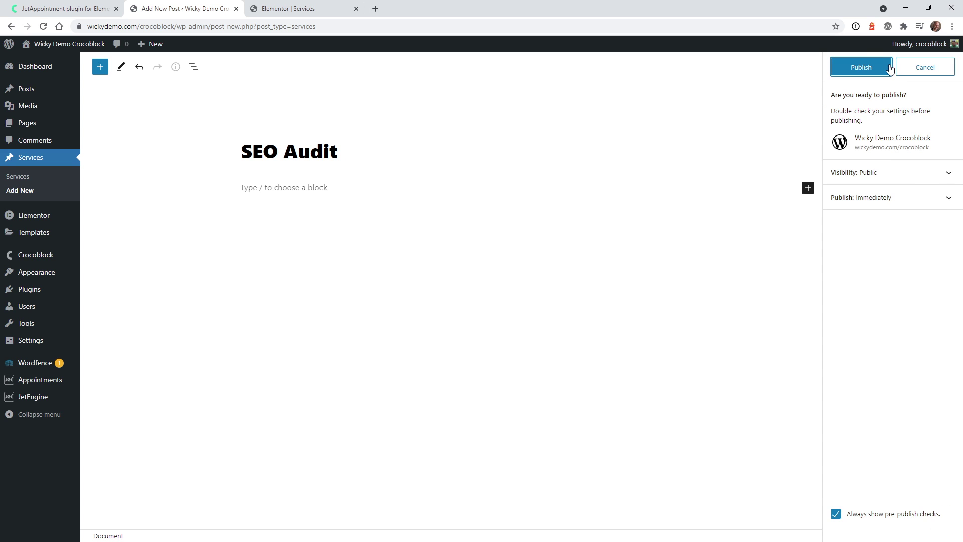
click(887, 67)
click(18, 176)
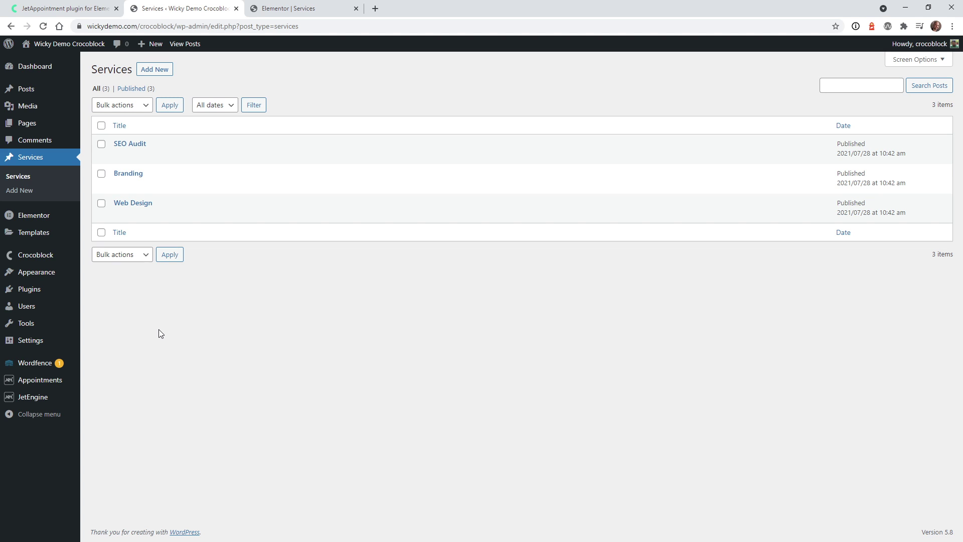
In the Appointments Set Up wizard, select Services as the services post type and continue
mouse_move(55, 387)
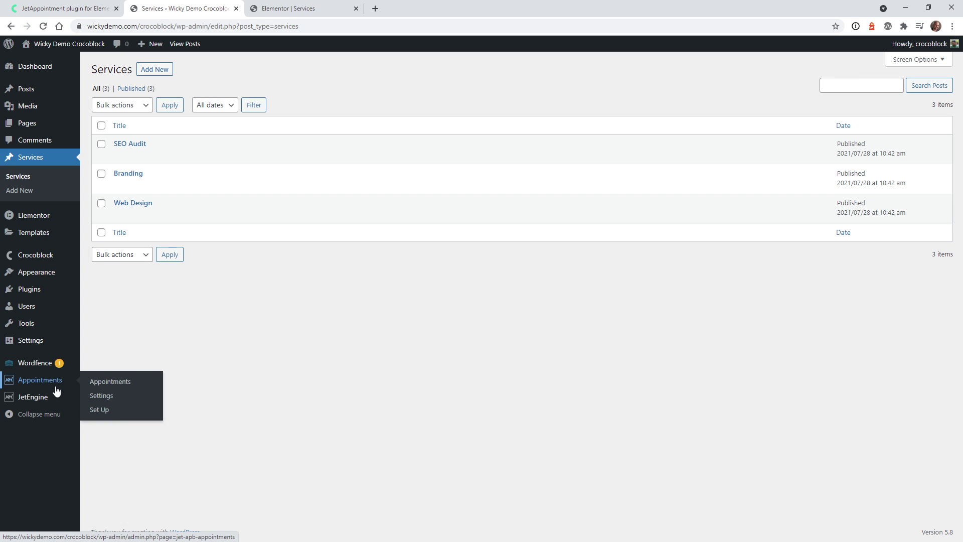
click(125, 413)
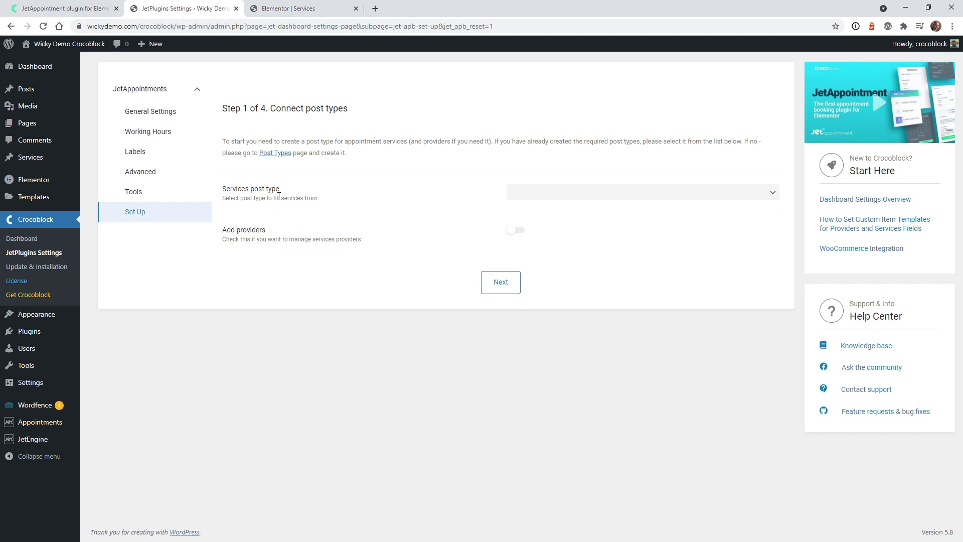
mouse_move(49, 442)
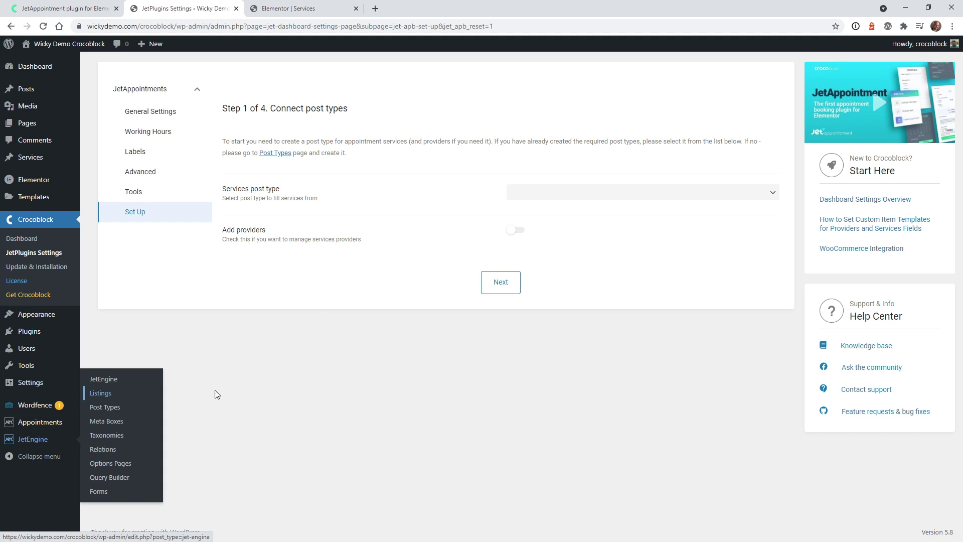
click(552, 195)
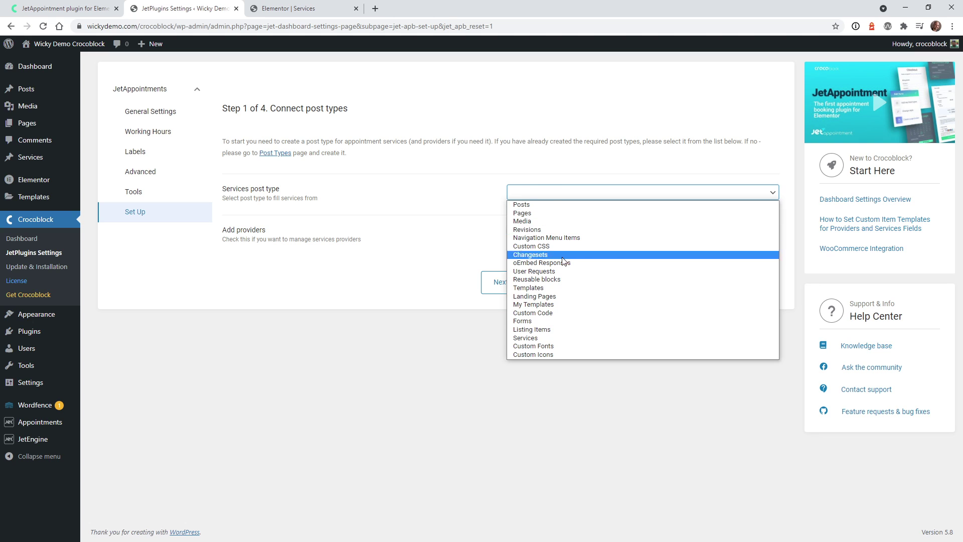
click(546, 338)
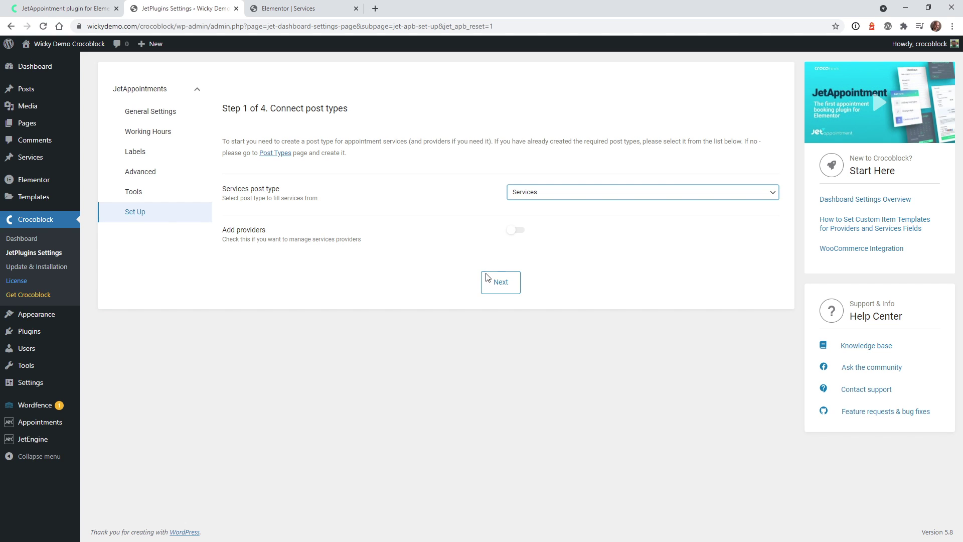
click(515, 284)
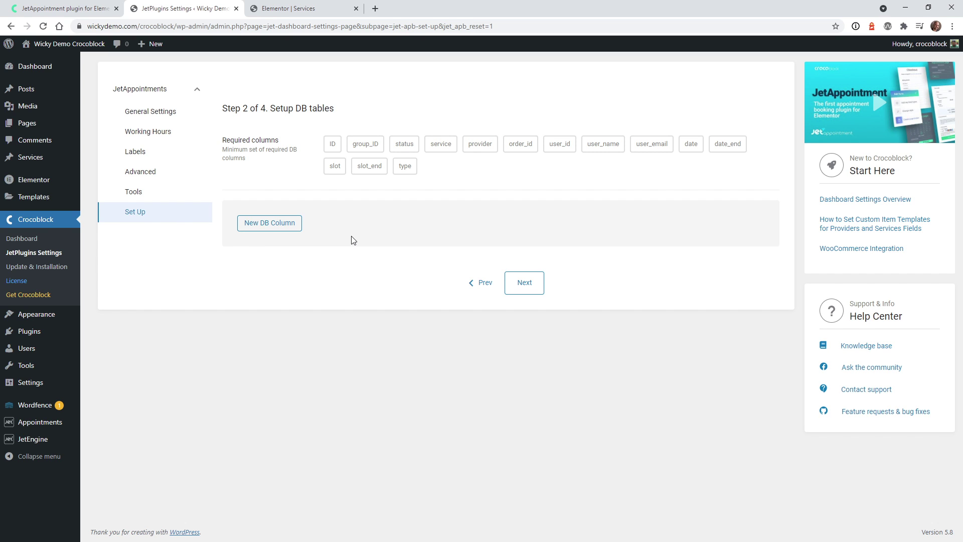
Continue past Step 2 (Setup DB tables) to the working hours and days off step
click(525, 284)
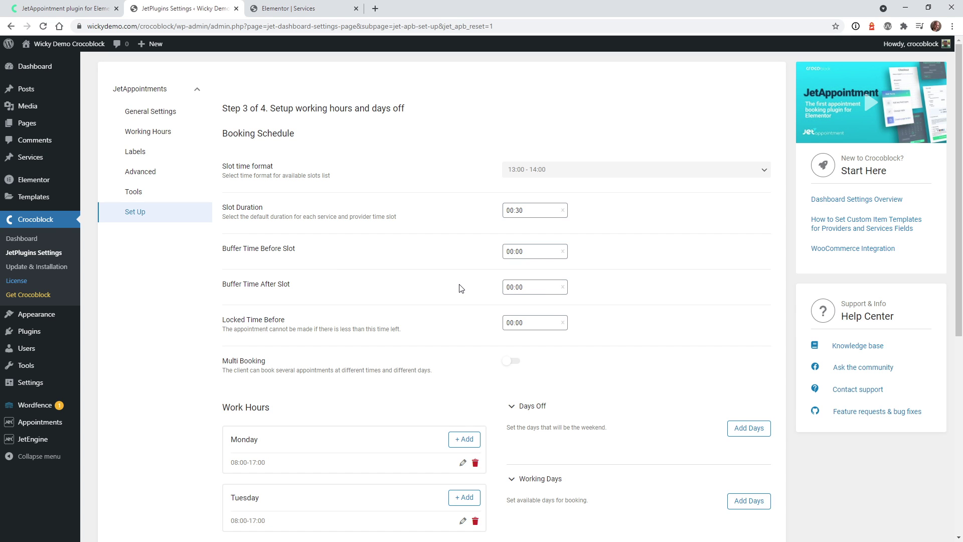
Set the slot time format to '1:00 pm - 2:00 pm' and advance to the additional options step
click(533, 173)
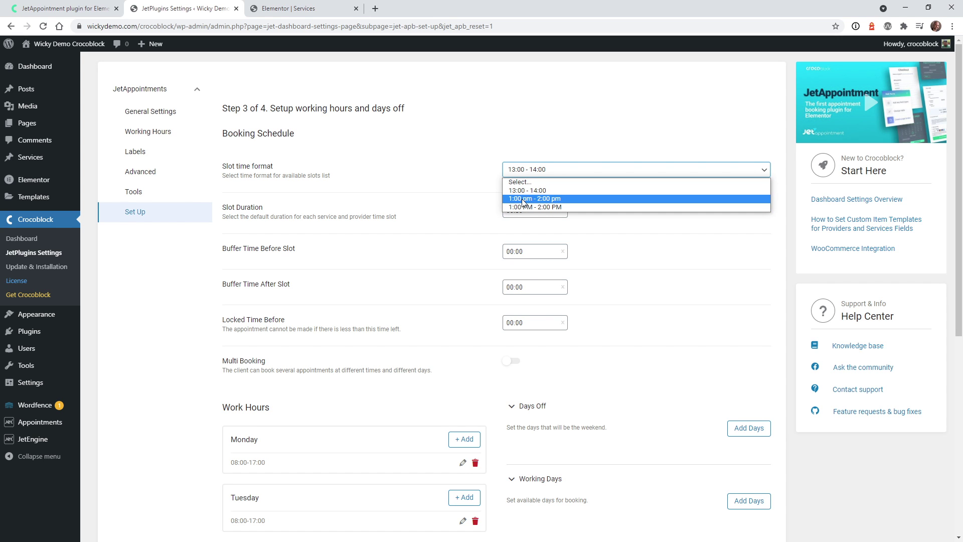
click(535, 200)
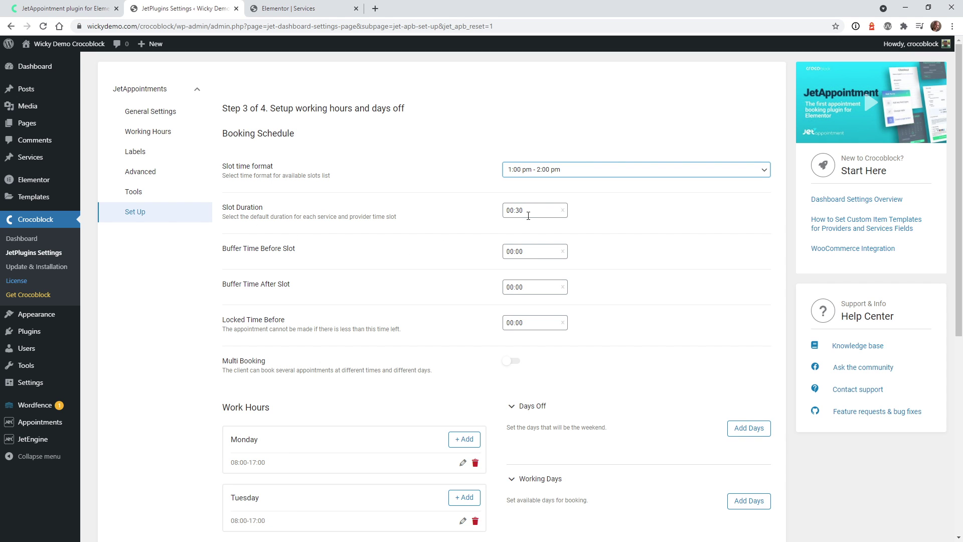
scroll(411, 257, down, 2)
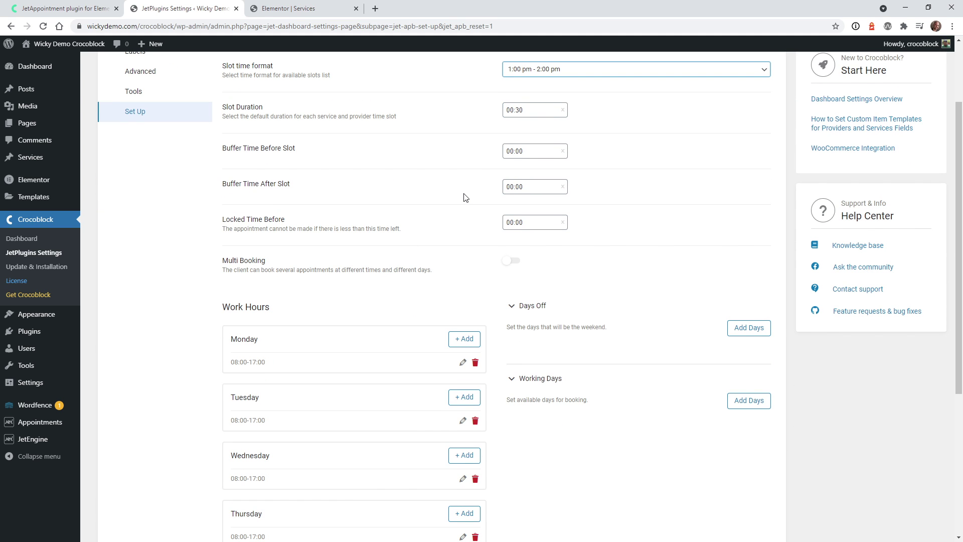
scroll(465, 198, down, 2)
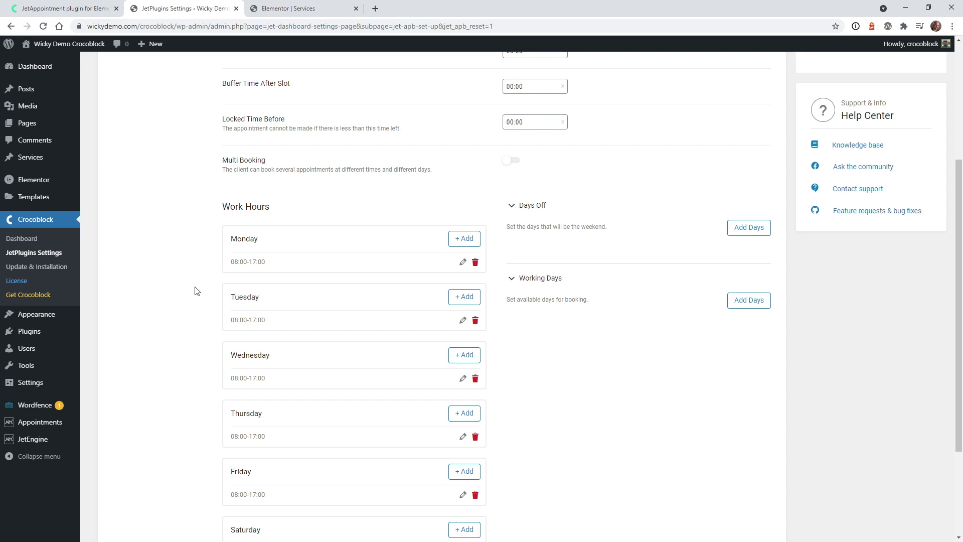
scroll(221, 286, down, 2)
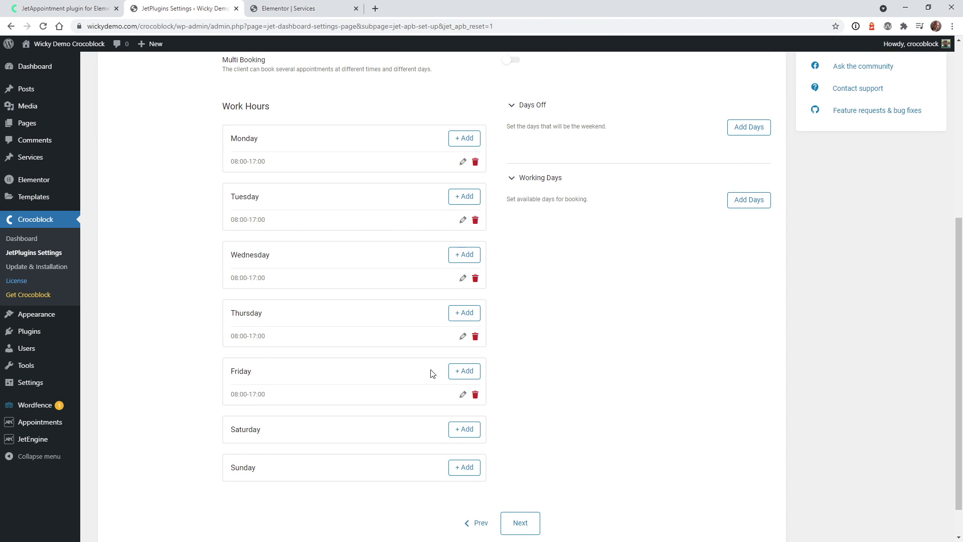
scroll(601, 301, up, 4)
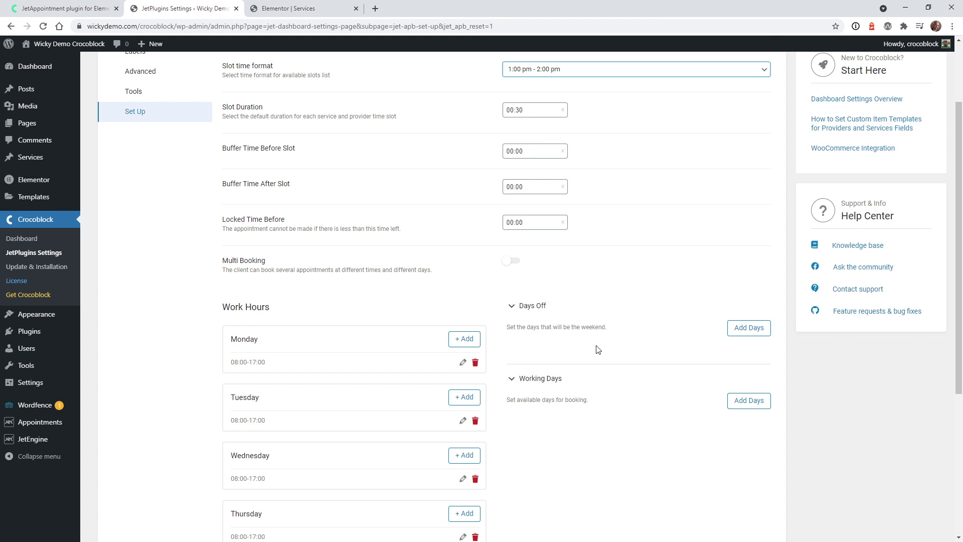
scroll(599, 349, down, 2)
scroll(597, 349, up, 4)
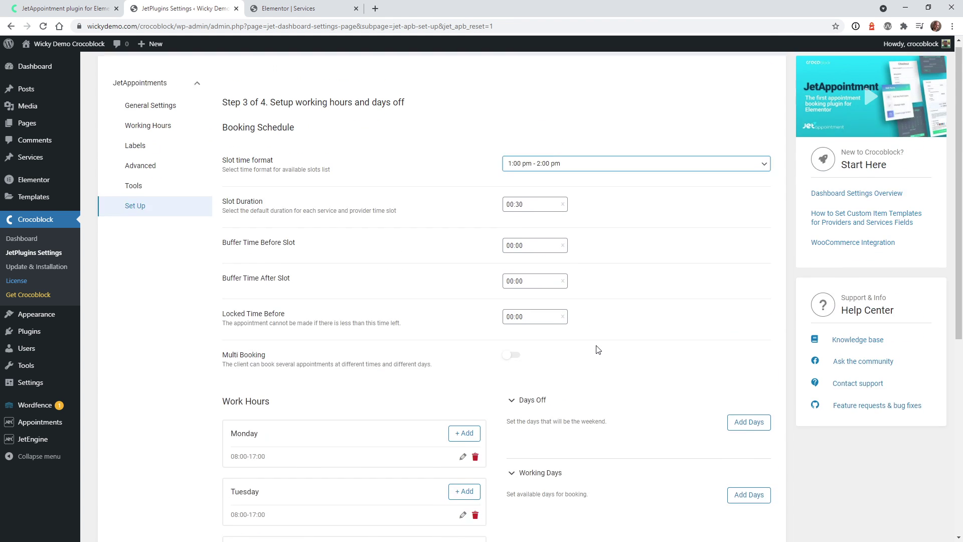
scroll(597, 350, down, 4)
scroll(597, 350, down, 1)
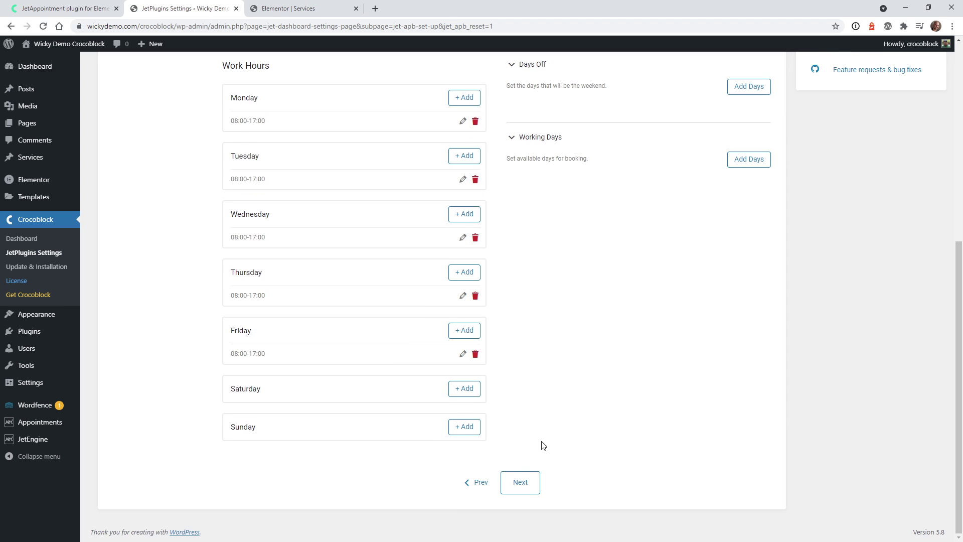
click(522, 483)
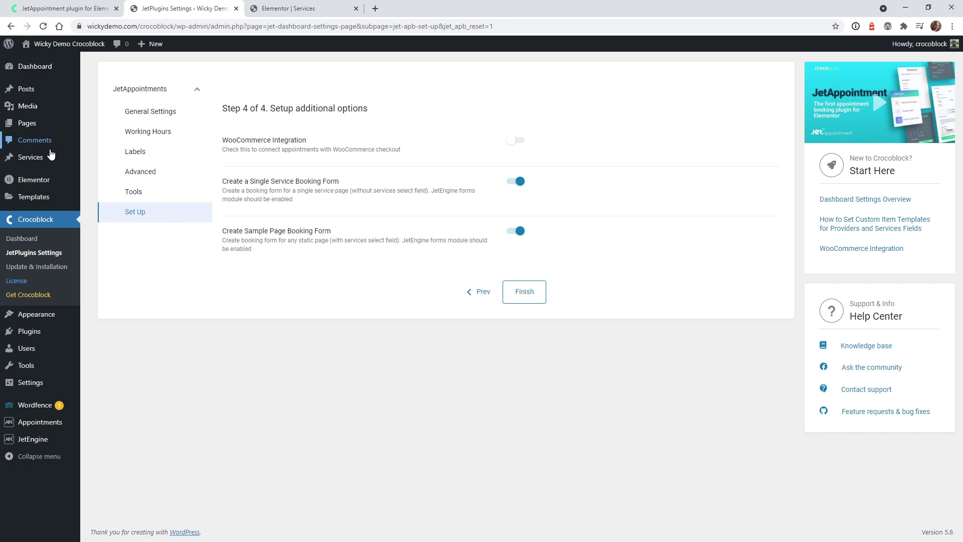
Finish the wizard with WooCommerce off and both Single Service and Static Page booking forms enabled
mouse_move(51, 157)
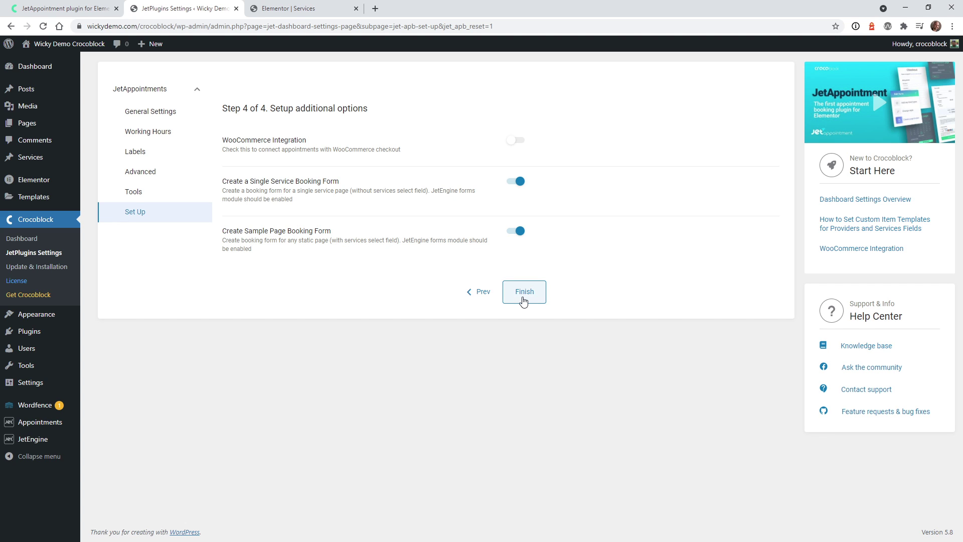
click(525, 299)
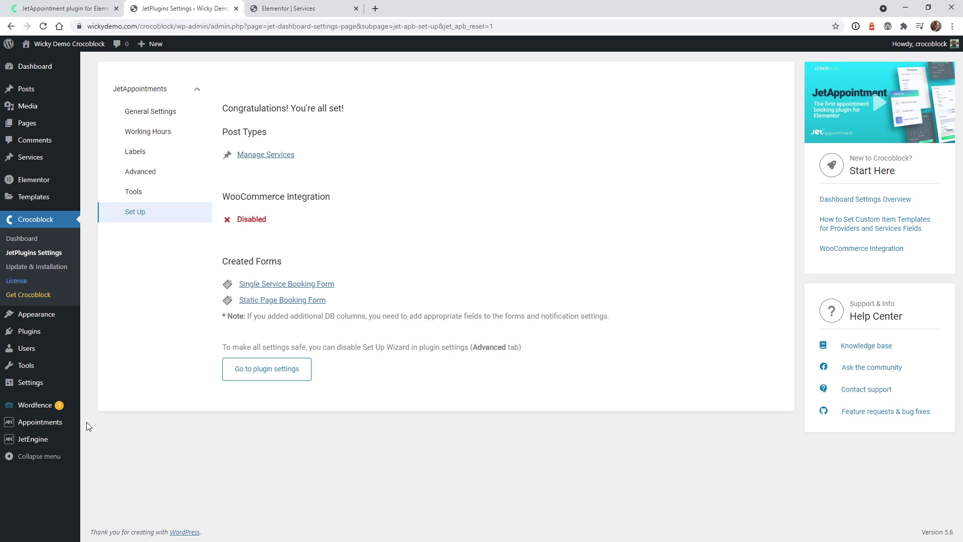
Open the Static Page Booking Form from JetEngine Forms in a new tab, placed before the Services tab
mouse_move(77, 447)
click(99, 492)
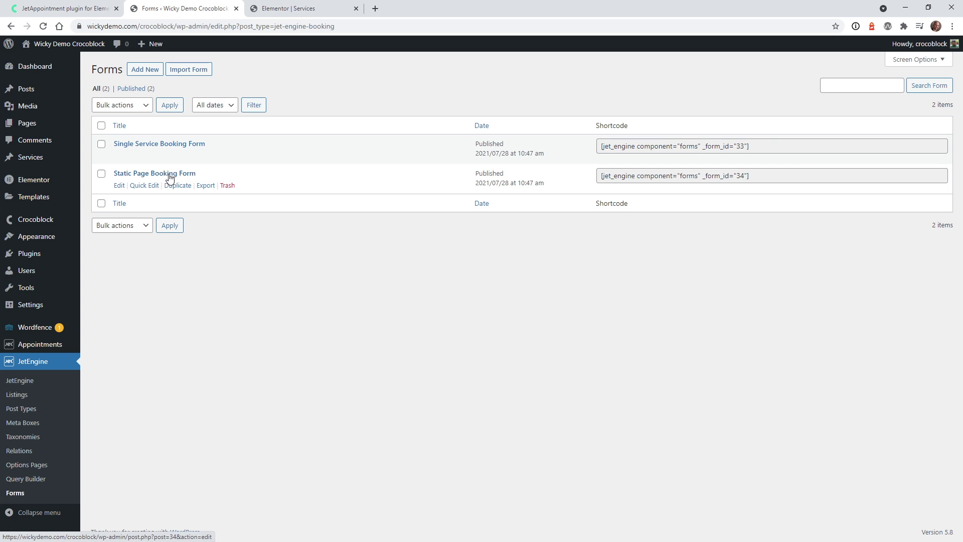
right_click(169, 177)
click(211, 182)
click(399, 8)
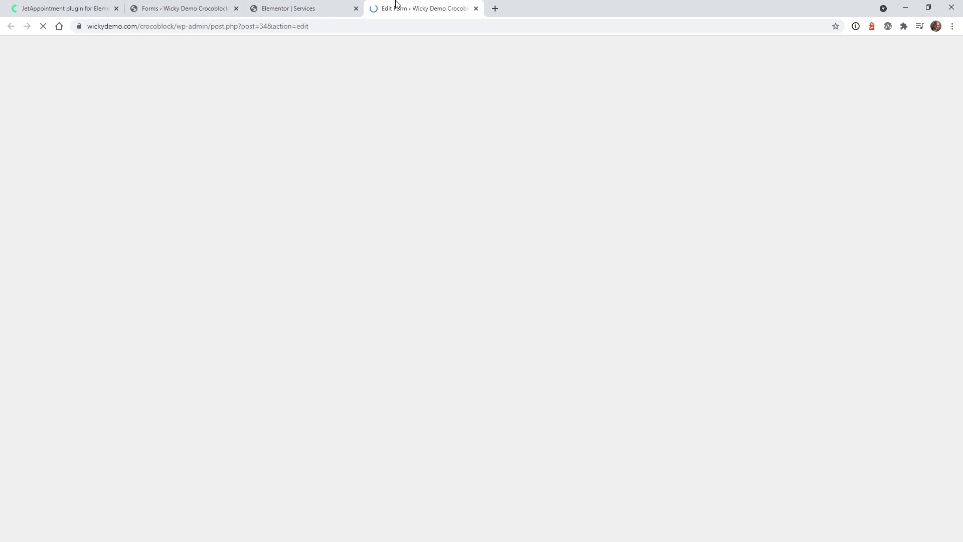
drag(423, 8, 303, 9)
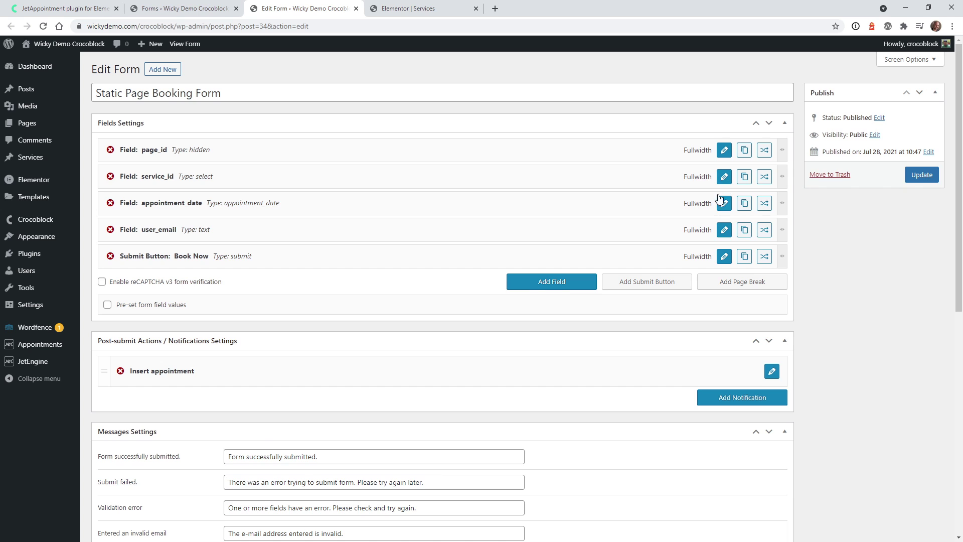
Review the service_id field's settings without changes and return to the Services page editor
click(724, 177)
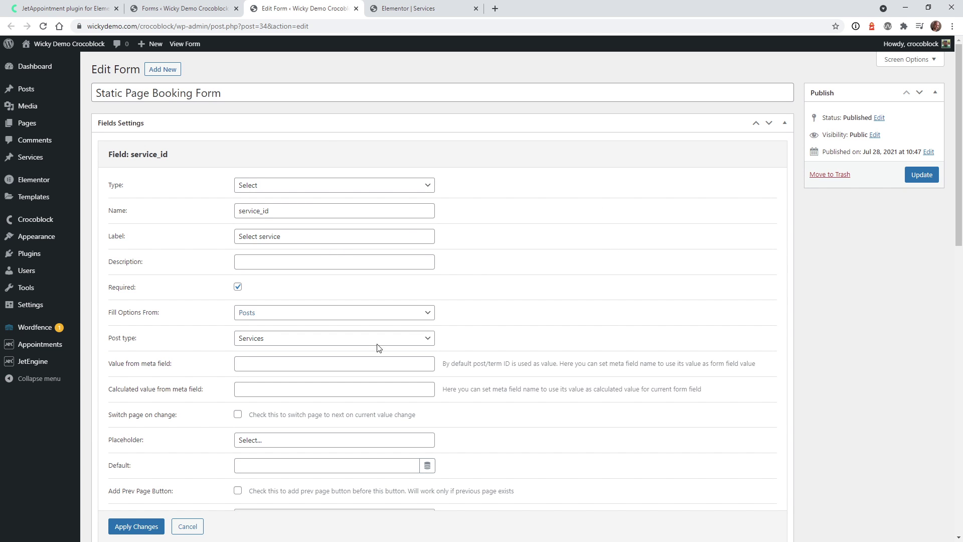
click(191, 527)
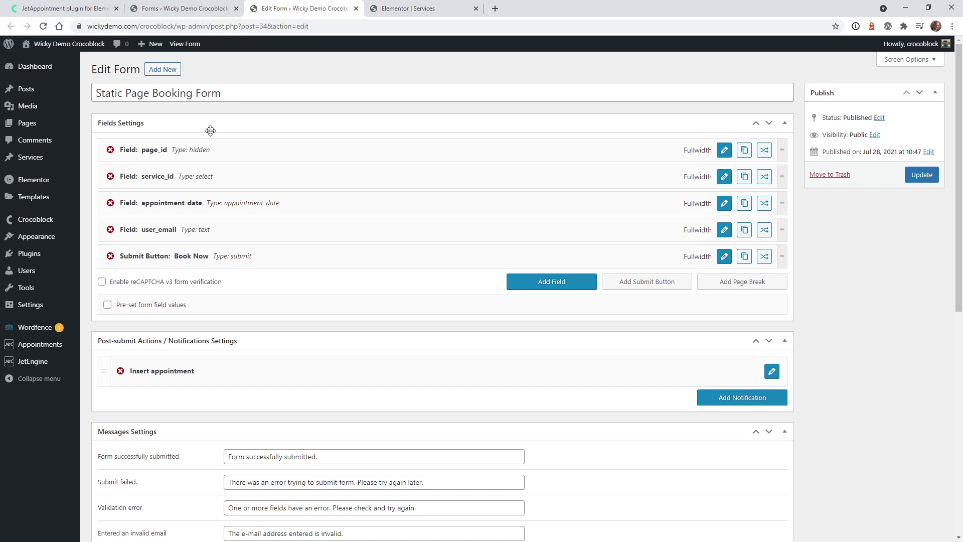
click(422, 8)
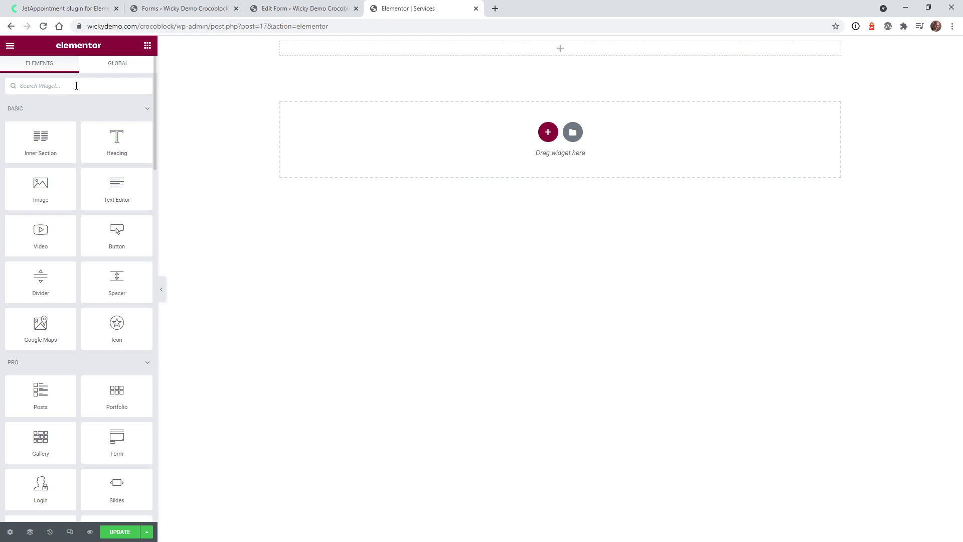
Place a JetEngine Form widget at the top of the Services page, found by searching 'form'
text(form)
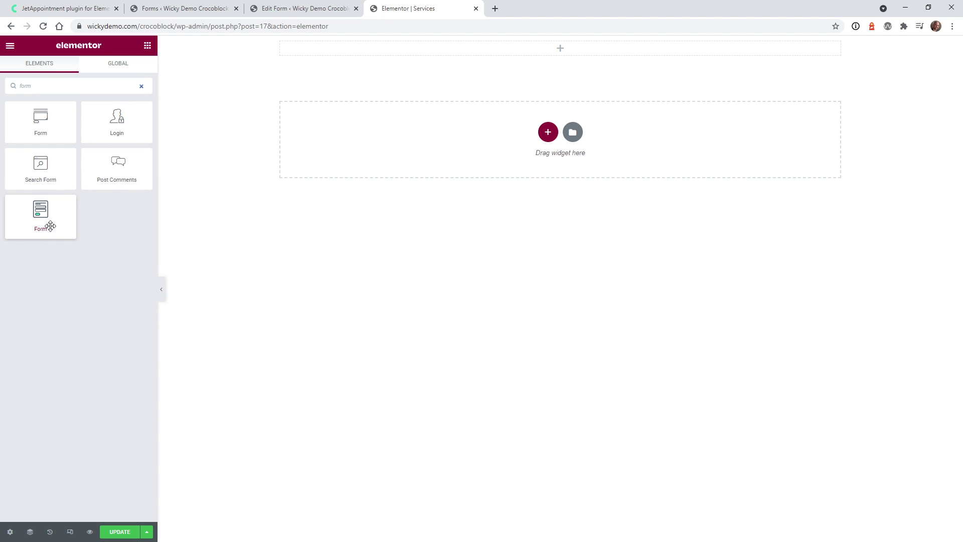
drag(42, 216, 487, 46)
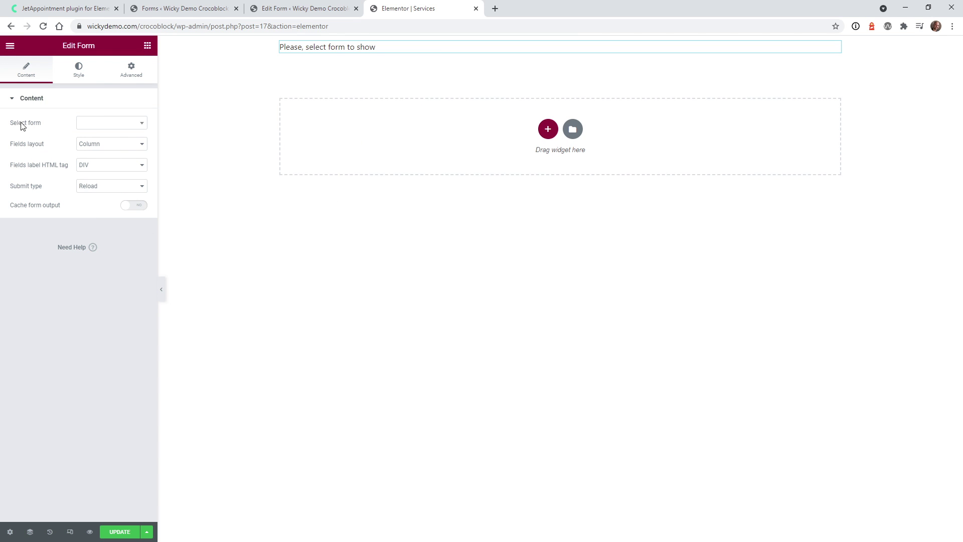
click(306, 8)
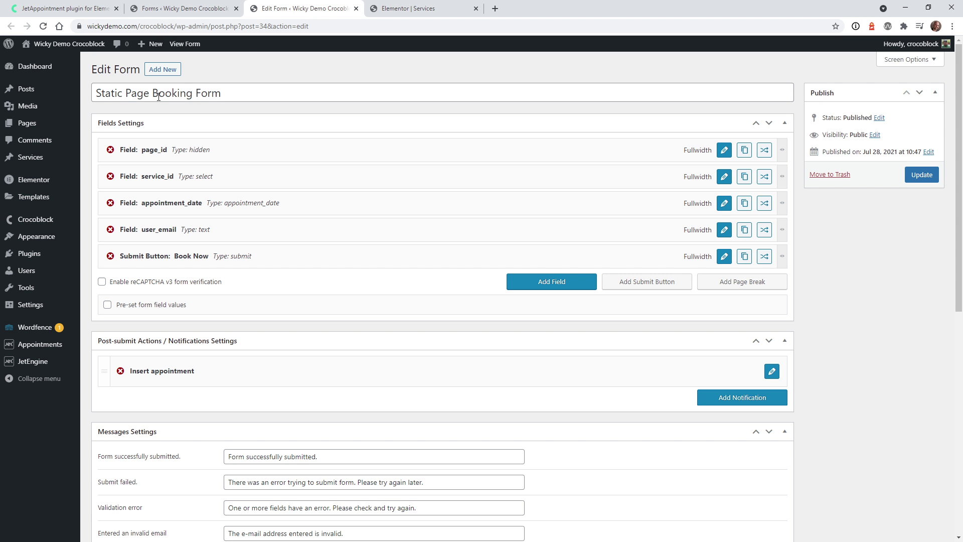
click(424, 8)
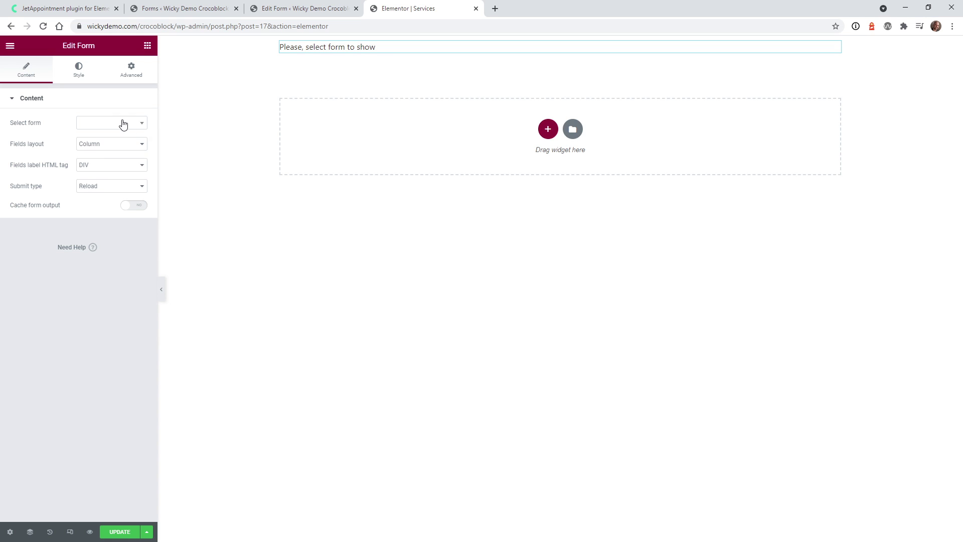
Select the Static Page Booking Form in the widget, check its service list, and save the page
click(123, 124)
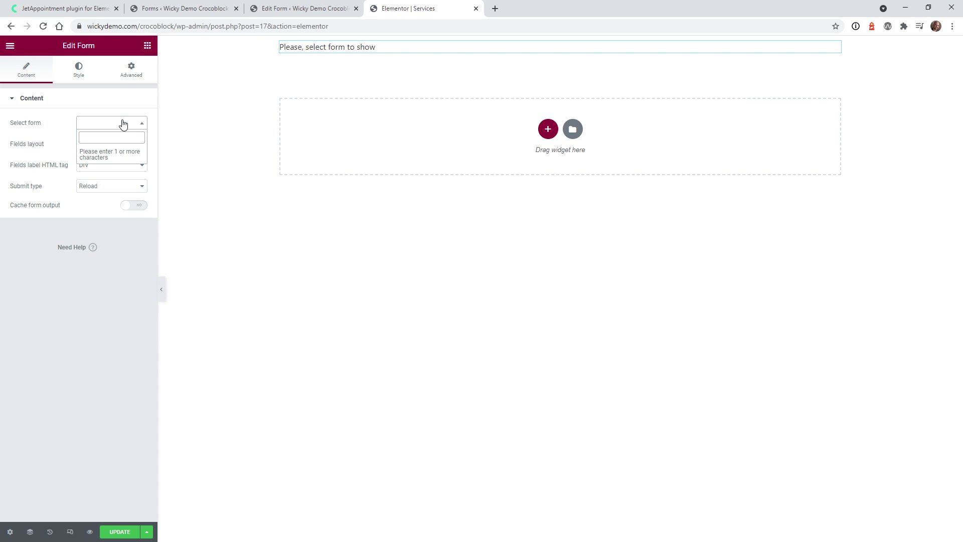
text(sta)
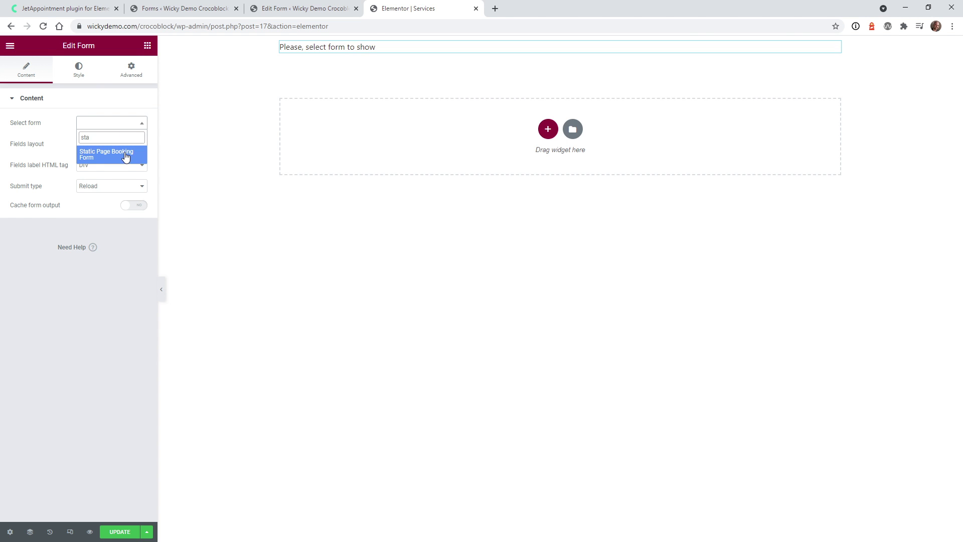
click(126, 157)
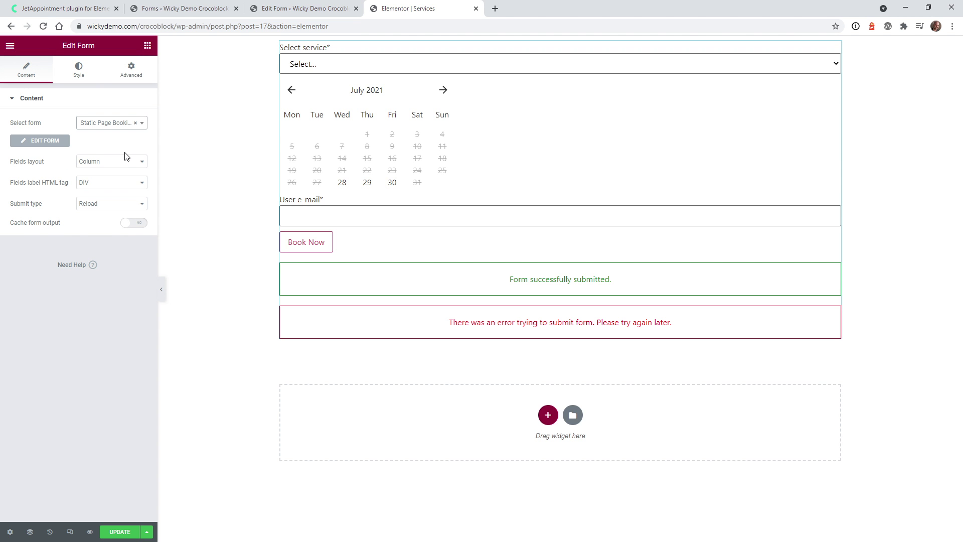
click(358, 64)
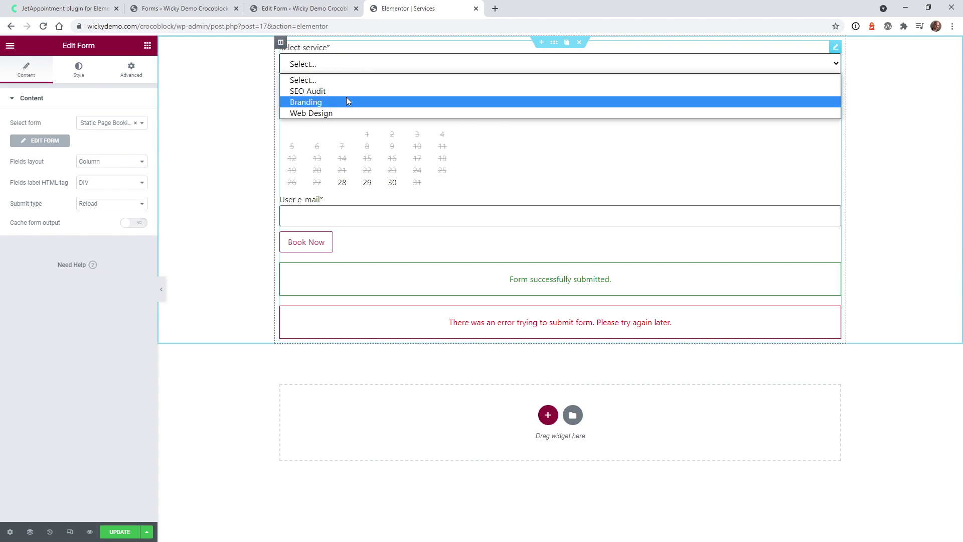
click(237, 174)
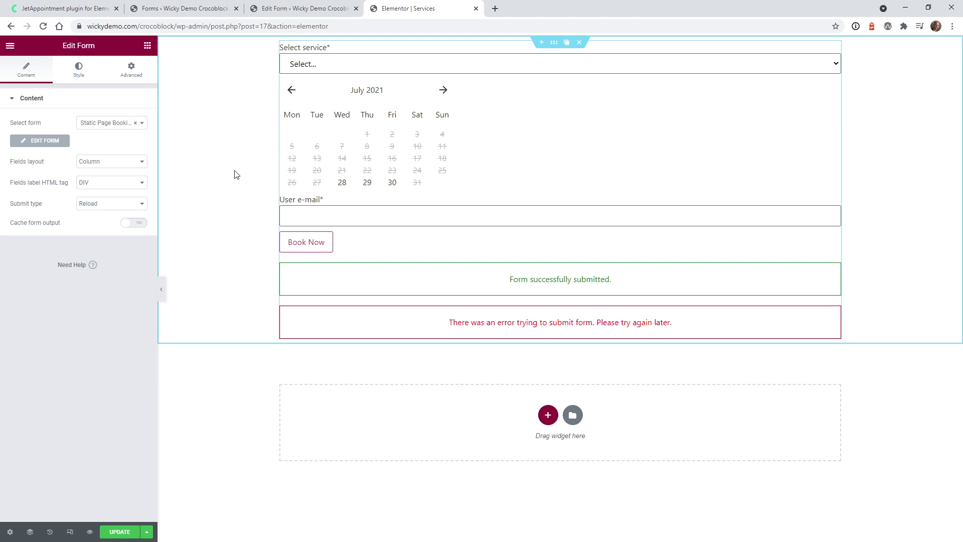
click(116, 533)
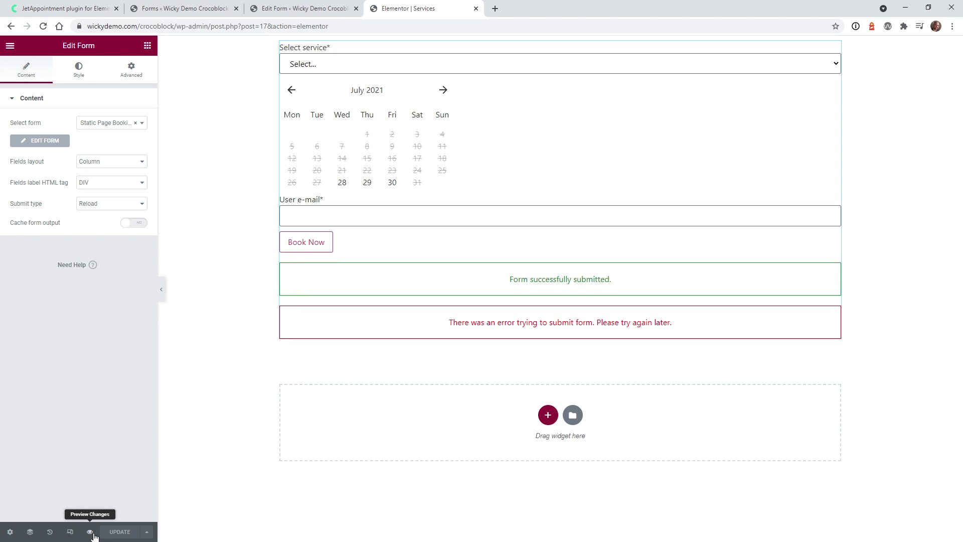
Preview the Services page and reload it without the preview parameters in the address
click(90, 532)
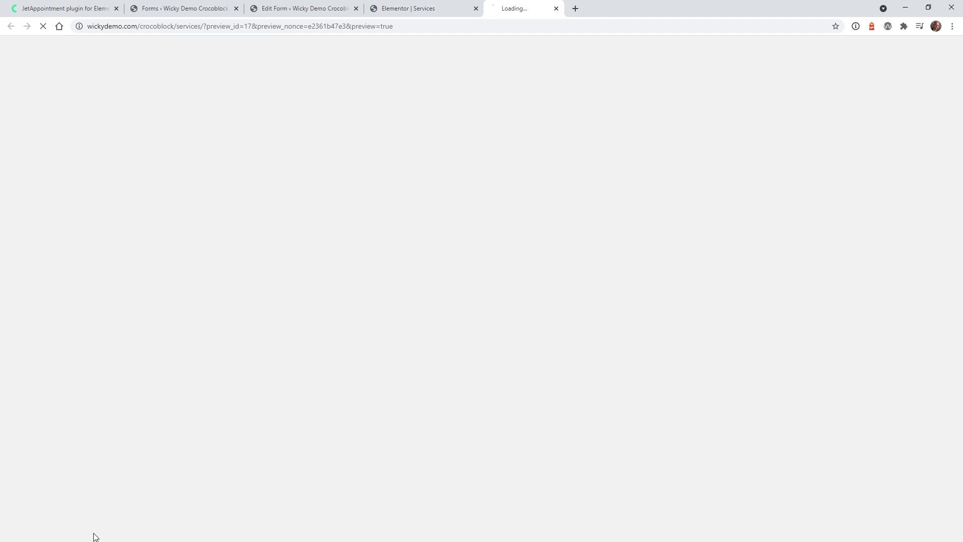
drag(203, 26, 705, 28)
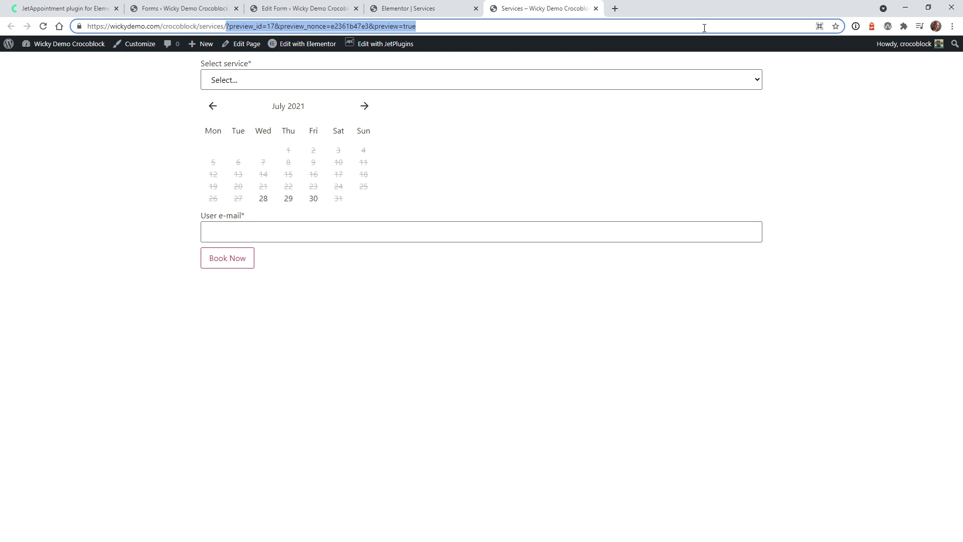
key(BackSpace)
key(Return)
Book SEO Audit on 30 July with the user's e-mail address and submit the booking
click(383, 86)
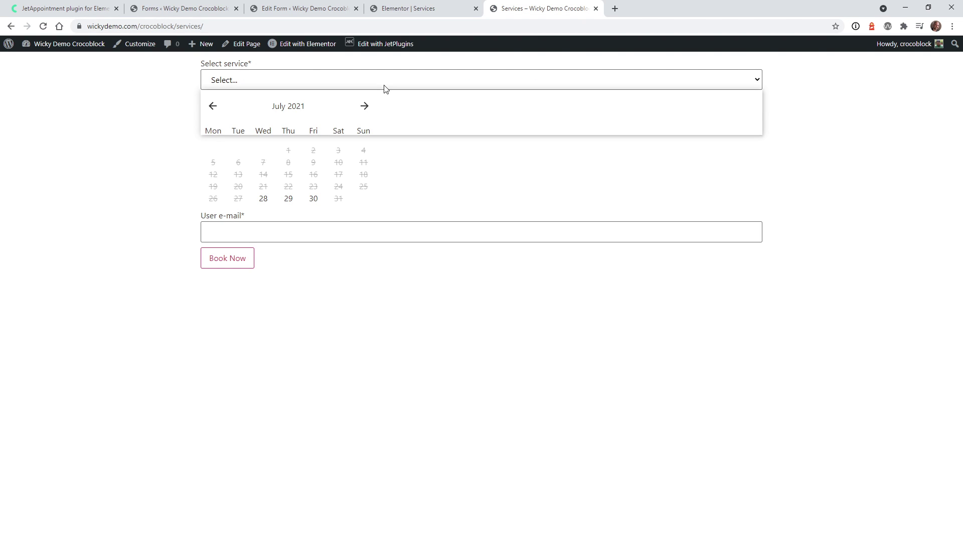
click(371, 112)
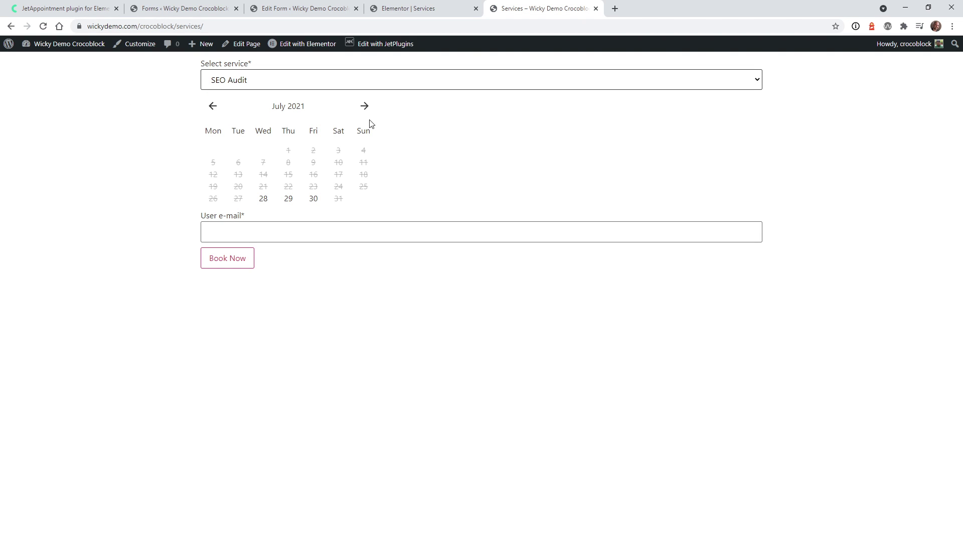
click(314, 200)
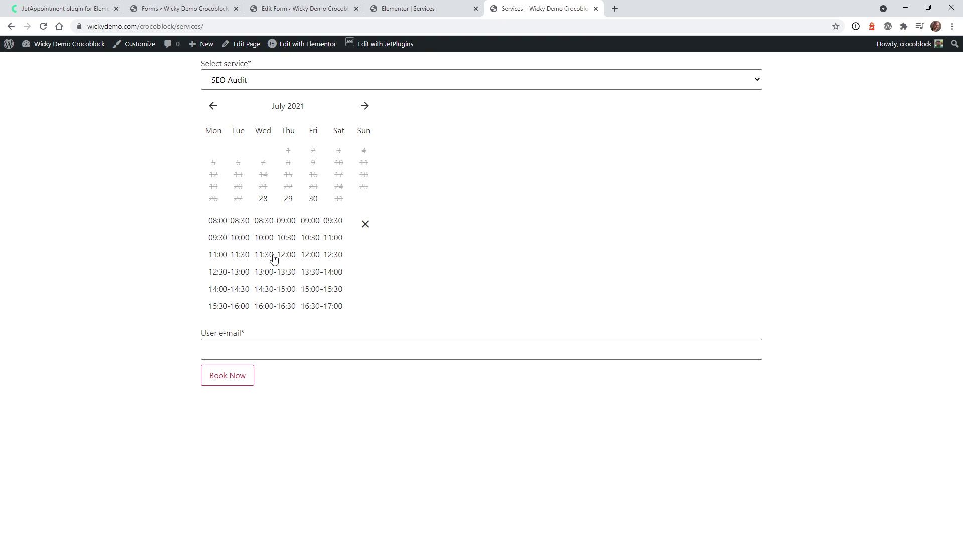
click(276, 342)
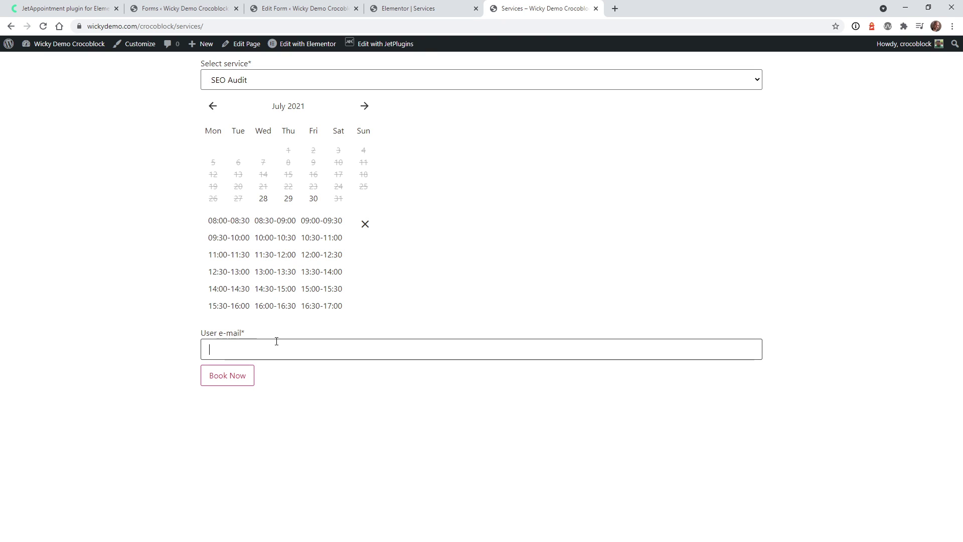
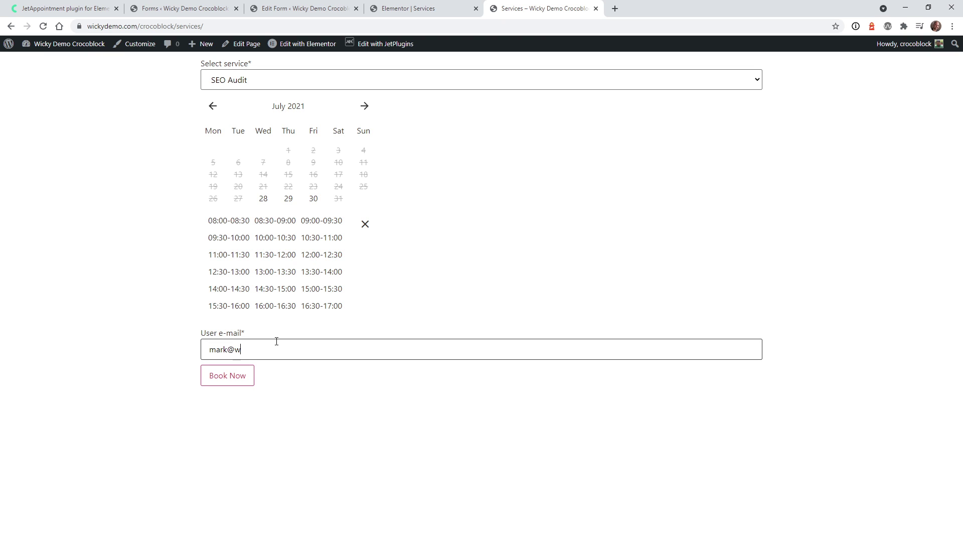
click(240, 376)
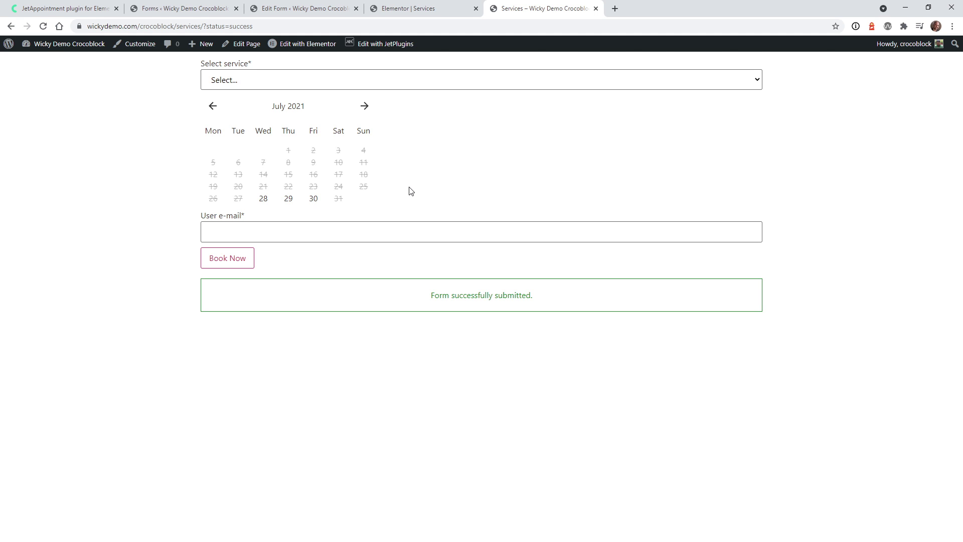
click(169, 11)
Inspect the pending SEO Audit booking for 30/07/21 in Appointments, leaving its status unchanged
mouse_move(50, 348)
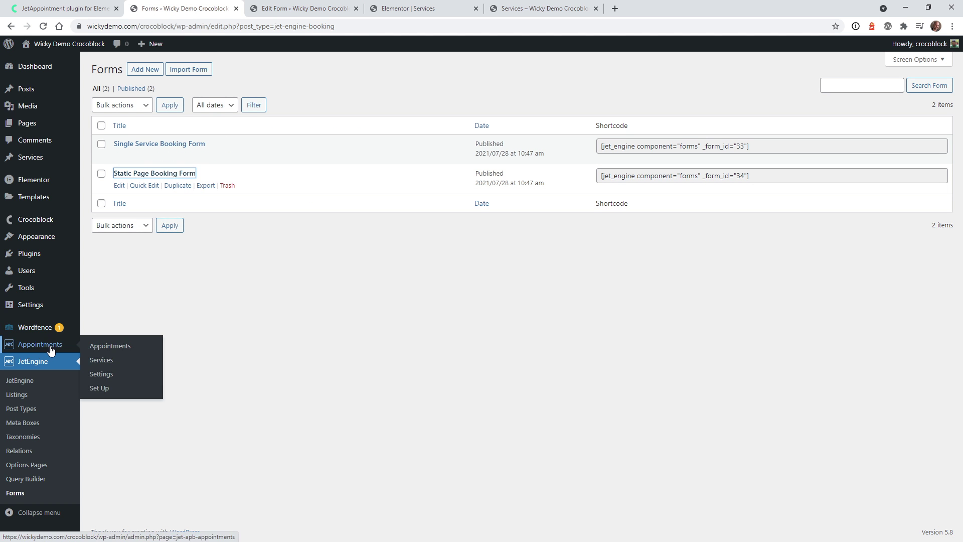
click(121, 350)
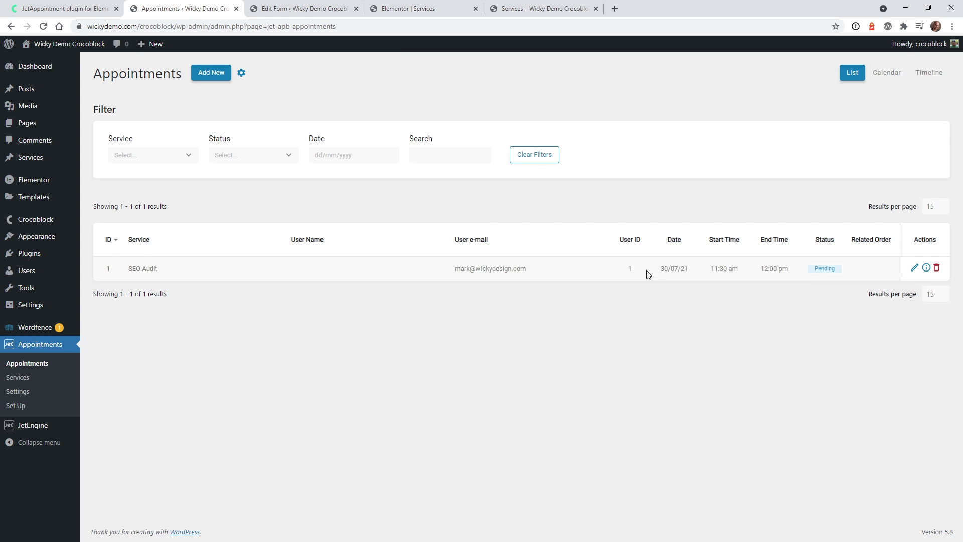
click(916, 268)
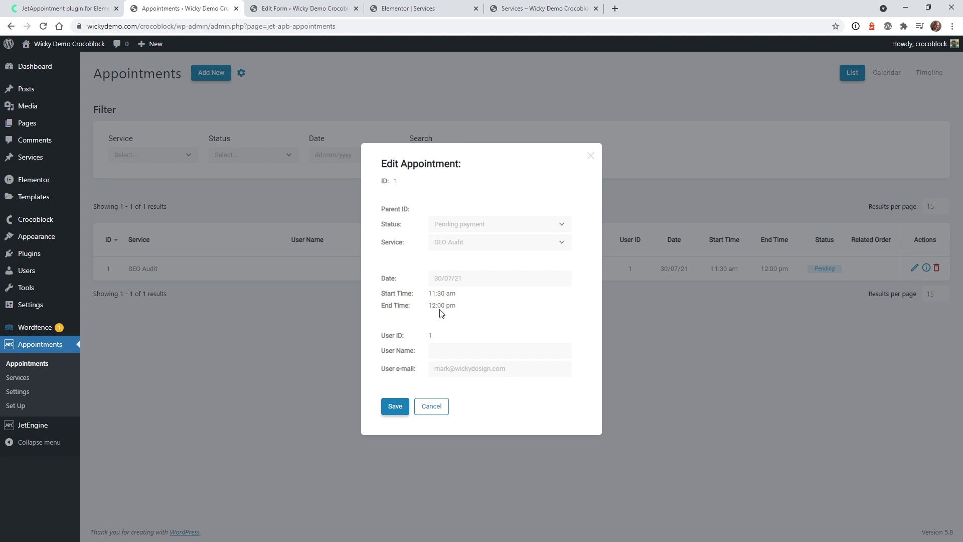
click(490, 229)
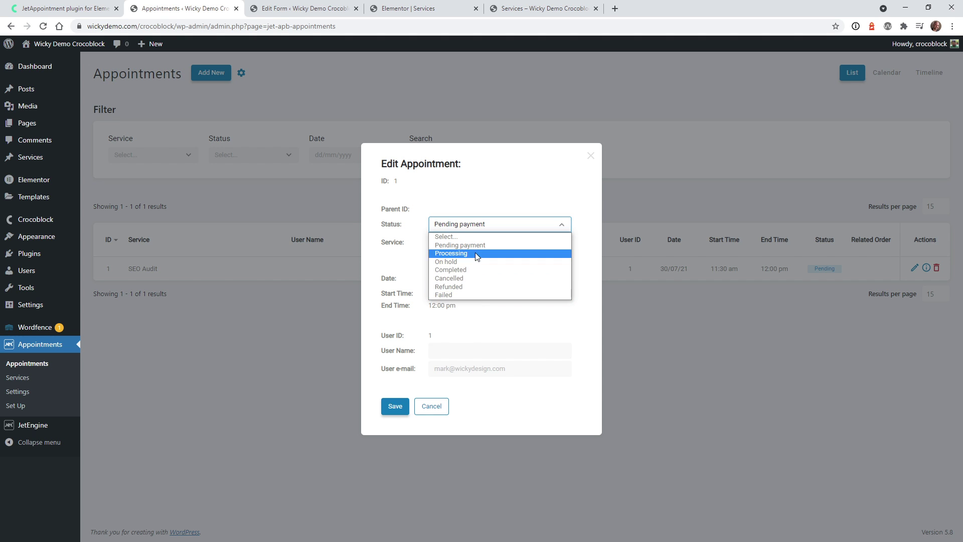
click(490, 200)
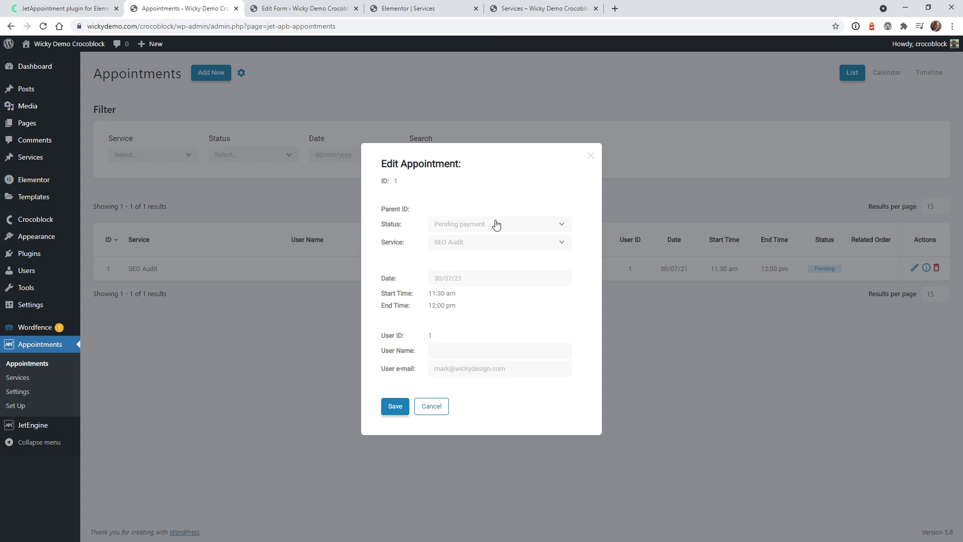
click(437, 409)
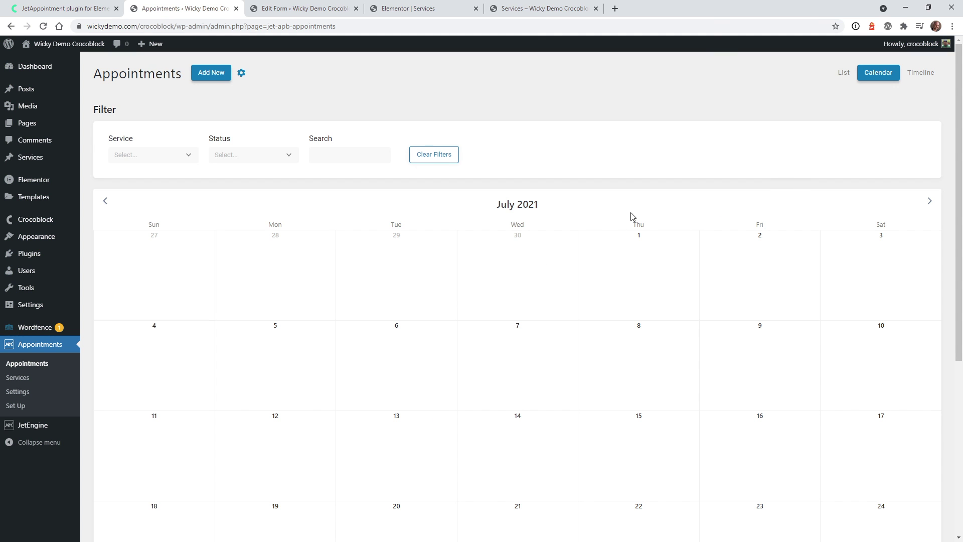
Show the appointments timeline for 30 July 2021
scroll(549, 277, down, 2)
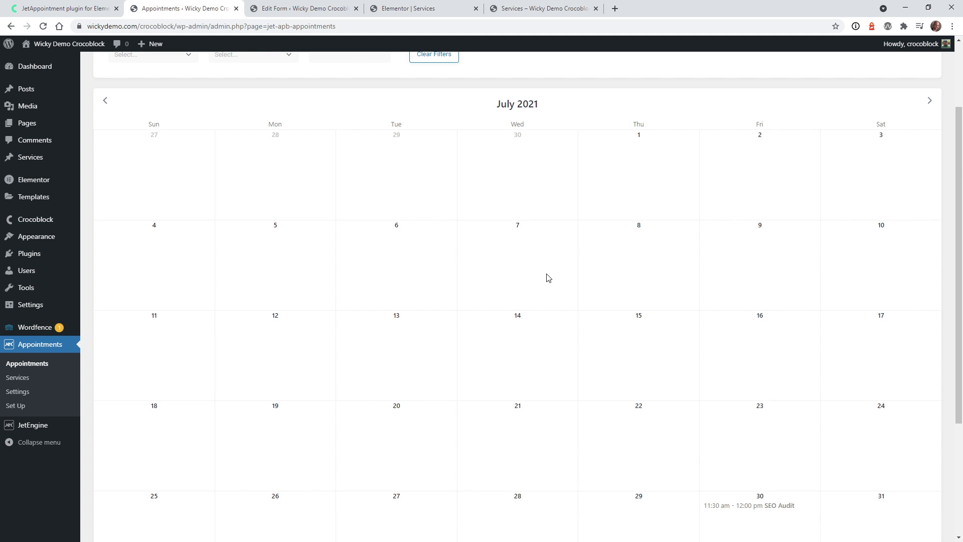
scroll(548, 278, down, 2)
scroll(661, 314, up, 4)
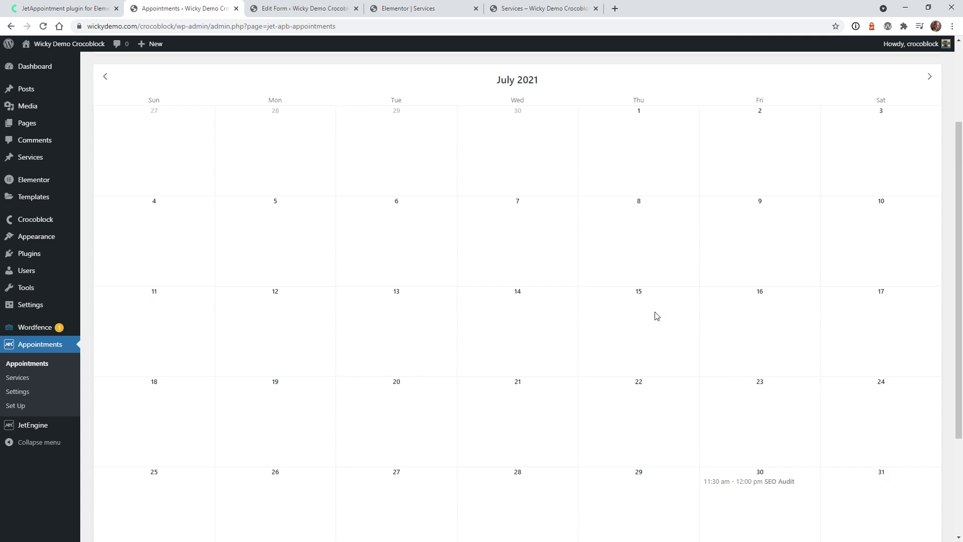
scroll(665, 319, down, 6)
scroll(753, 311, up, 6)
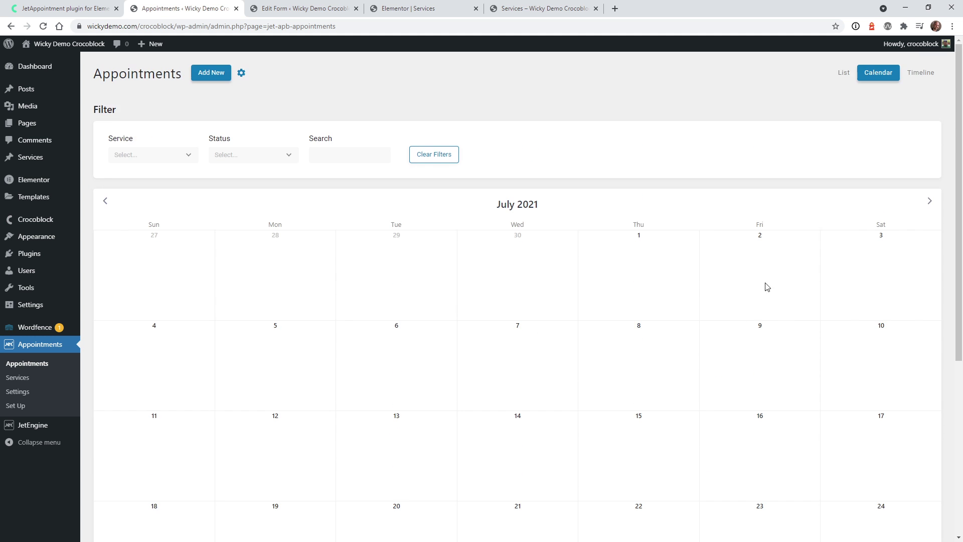
click(929, 73)
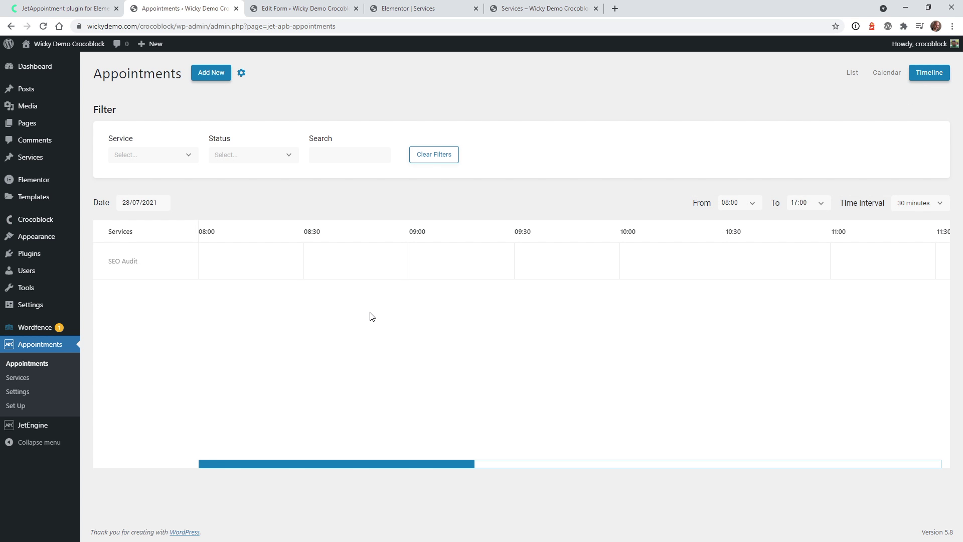
click(149, 203)
click(334, 201)
drag(318, 464, 341, 299)
click(141, 199)
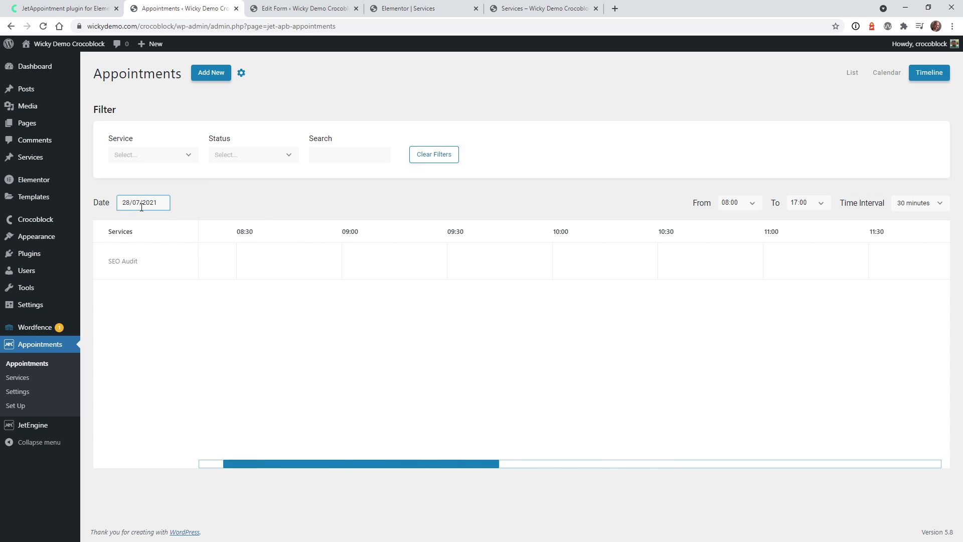
click(213, 343)
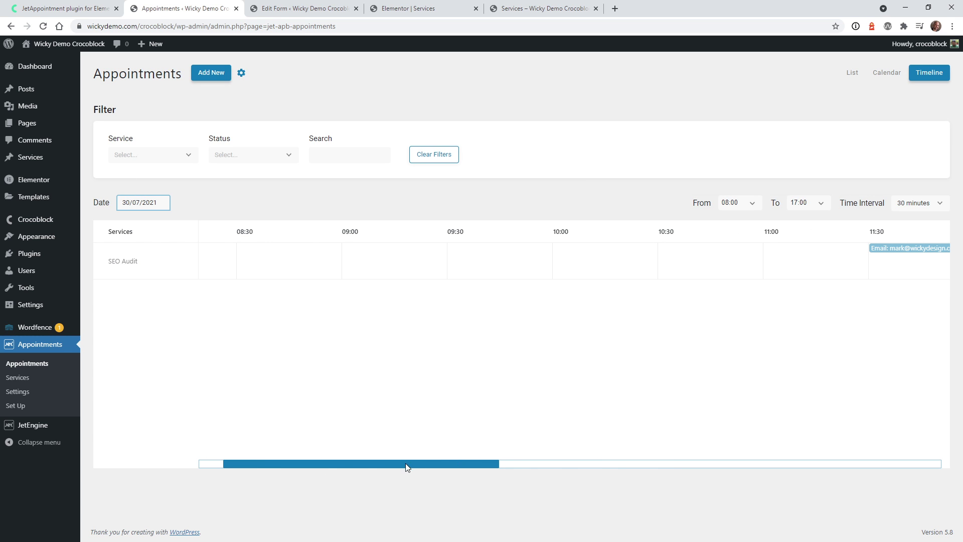
View the SEO Audit booking's details on the timeline, then go back to the list view
drag(450, 466, 552, 454)
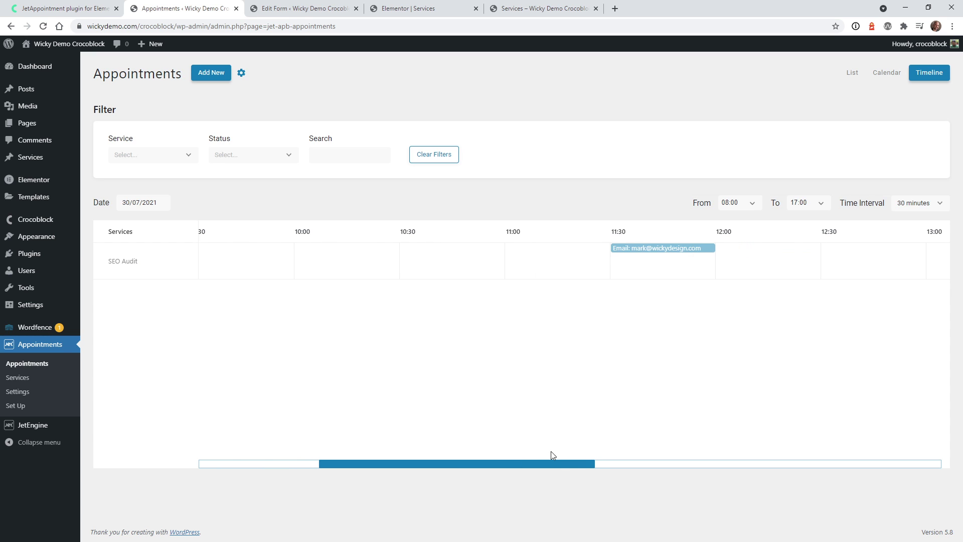
click(654, 250)
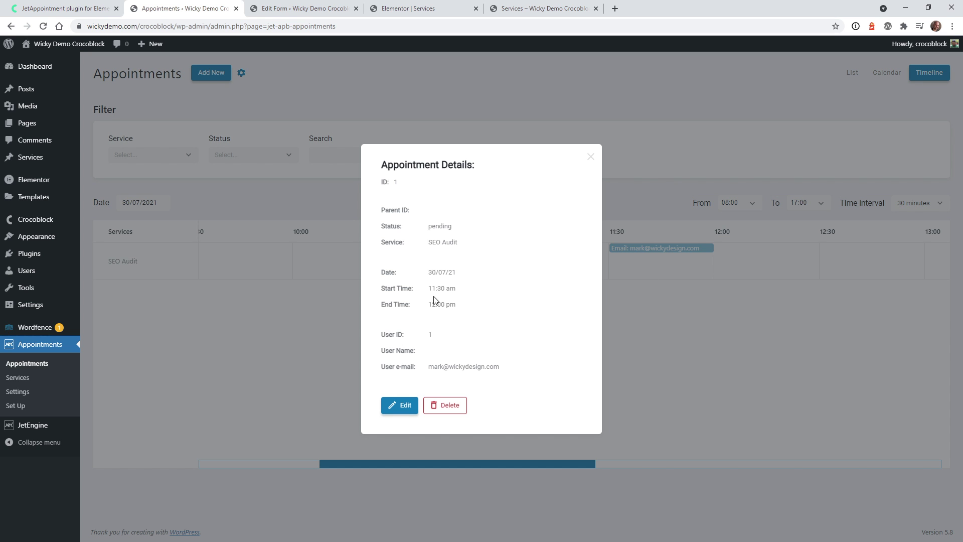
click(591, 157)
drag(561, 465, 394, 465)
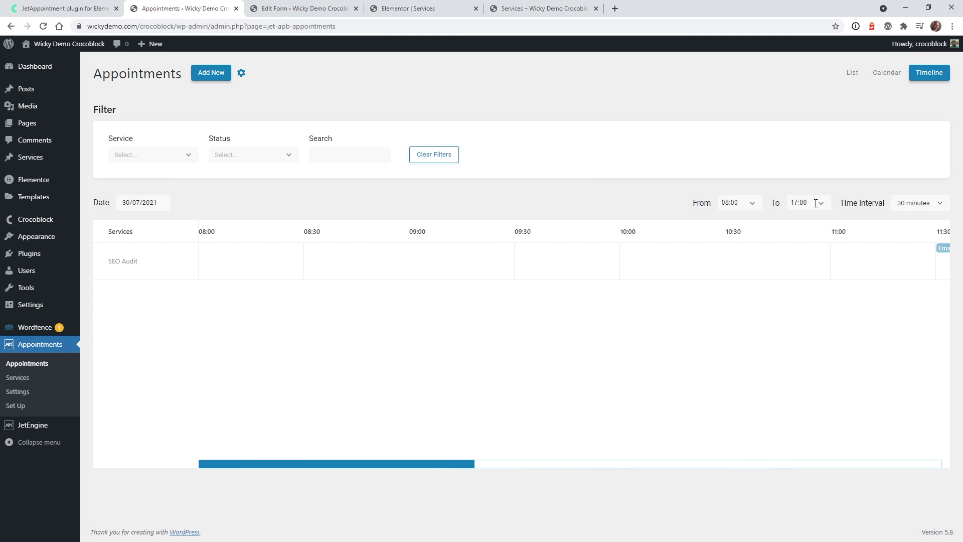
click(852, 74)
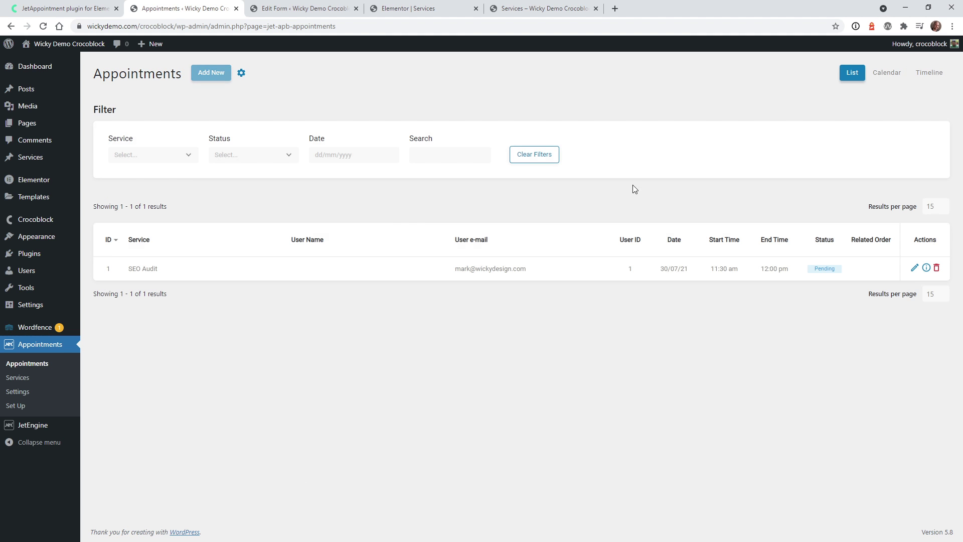
Filter the appointments by SEO Audit, Web Design and Branding services and Processing status
click(173, 155)
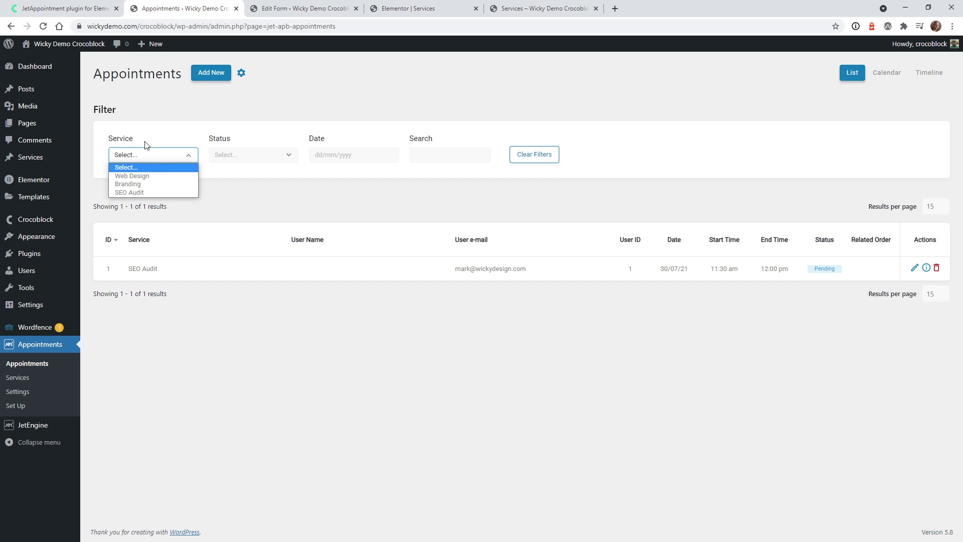
click(130, 193)
click(150, 158)
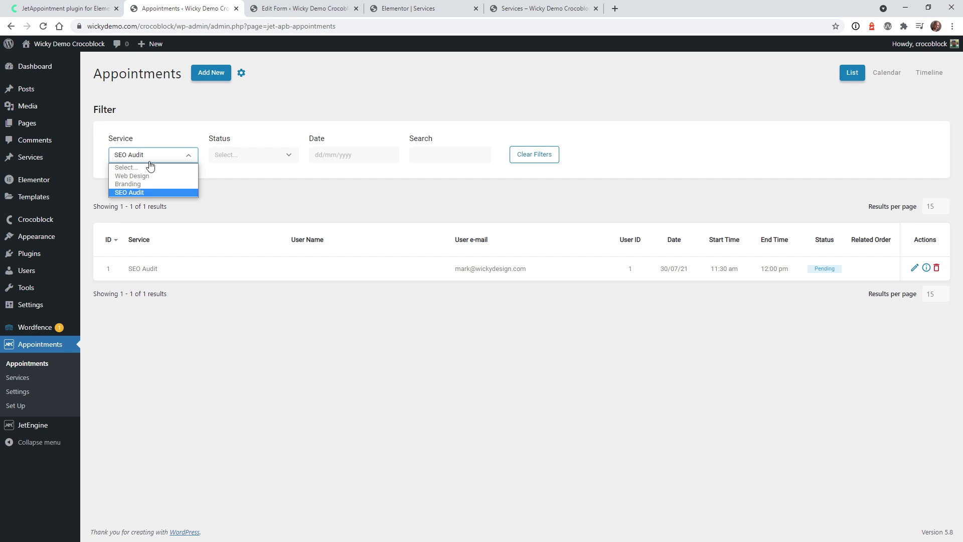
click(132, 175)
click(149, 157)
click(135, 183)
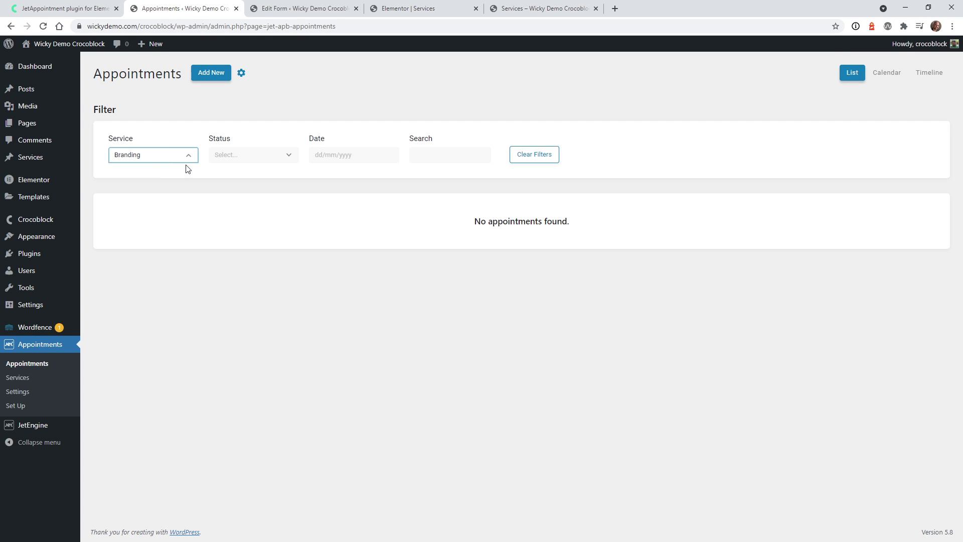
click(234, 156)
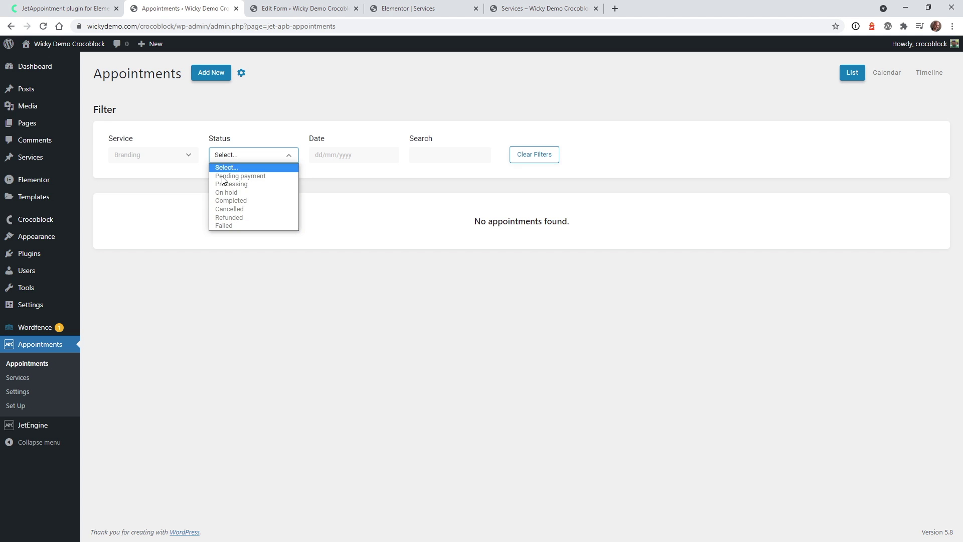
click(231, 183)
Reset the service filter to Select... and close the Appointments tab
click(179, 158)
click(177, 167)
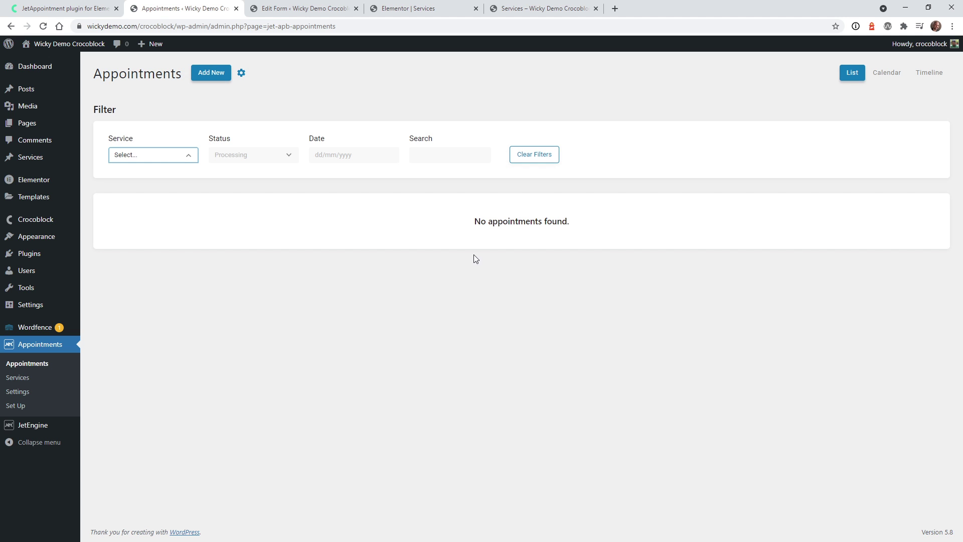
key(ctrl+w)
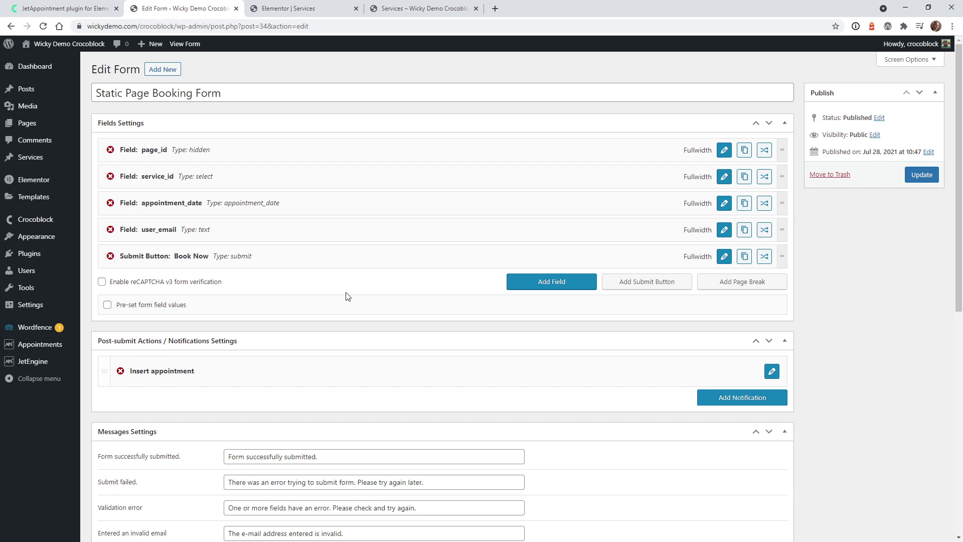
Add a Send Email notification after Insert appointment and expand its settings
mouse_move(57, 364)
click(745, 402)
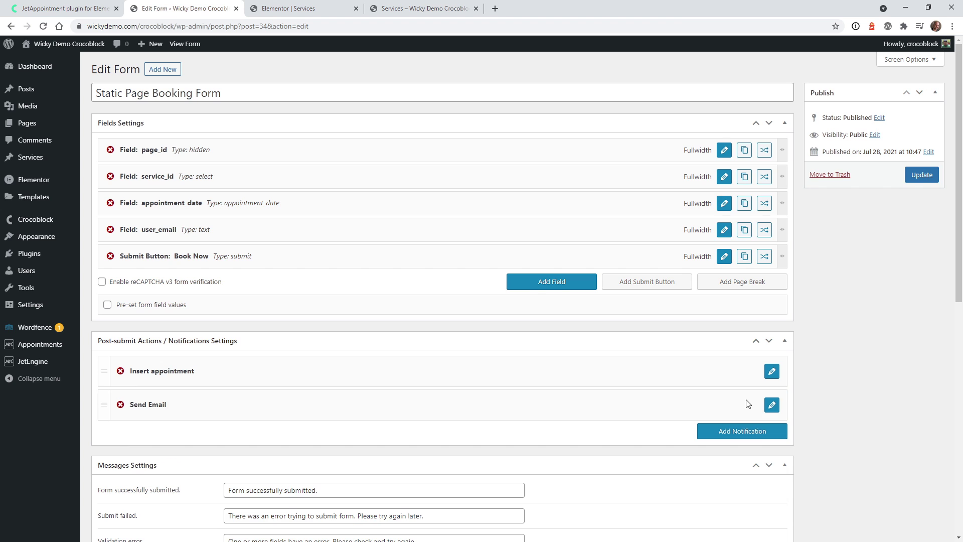
click(772, 405)
scroll(834, 401, down, 2)
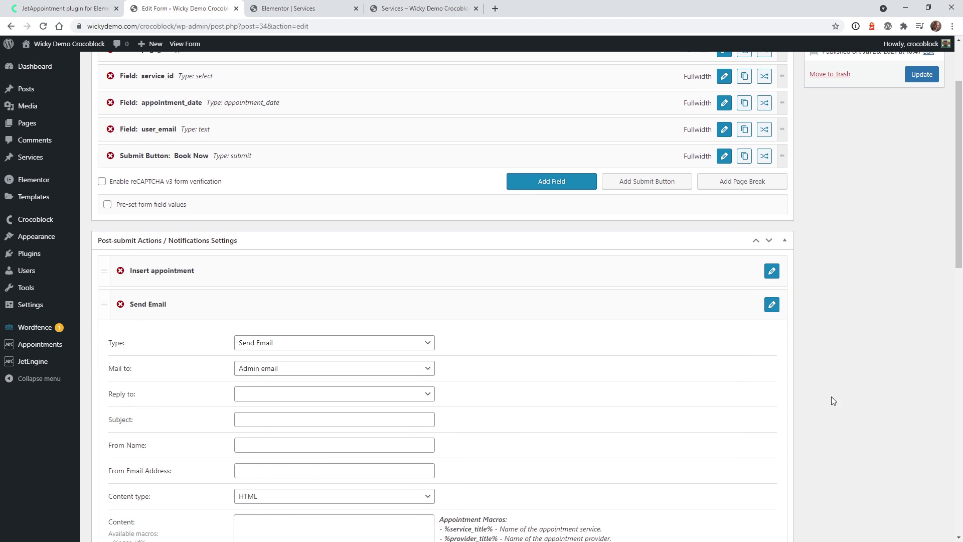
Keep type Send Email, set Mail to Custom email with the recipient's address, and leave Reply to unset
click(304, 343)
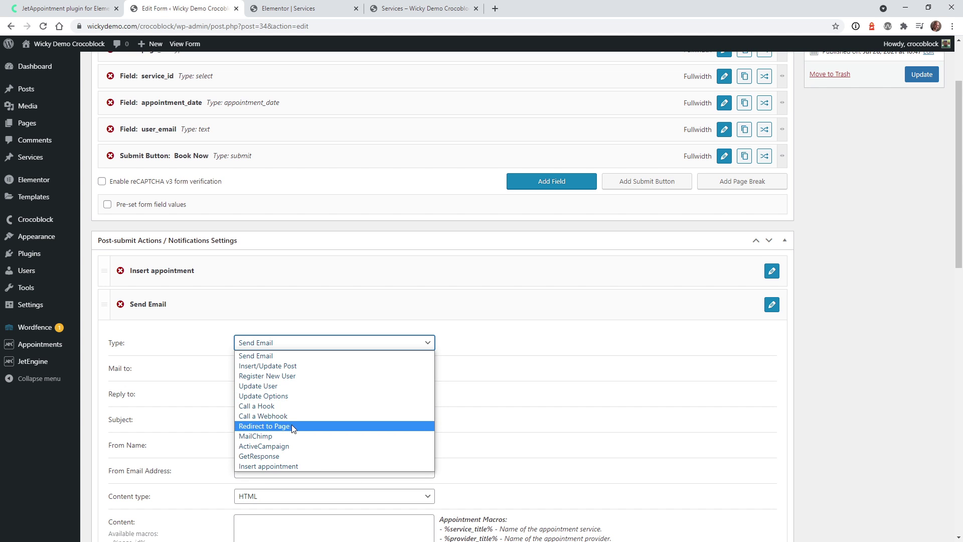
click(259, 359)
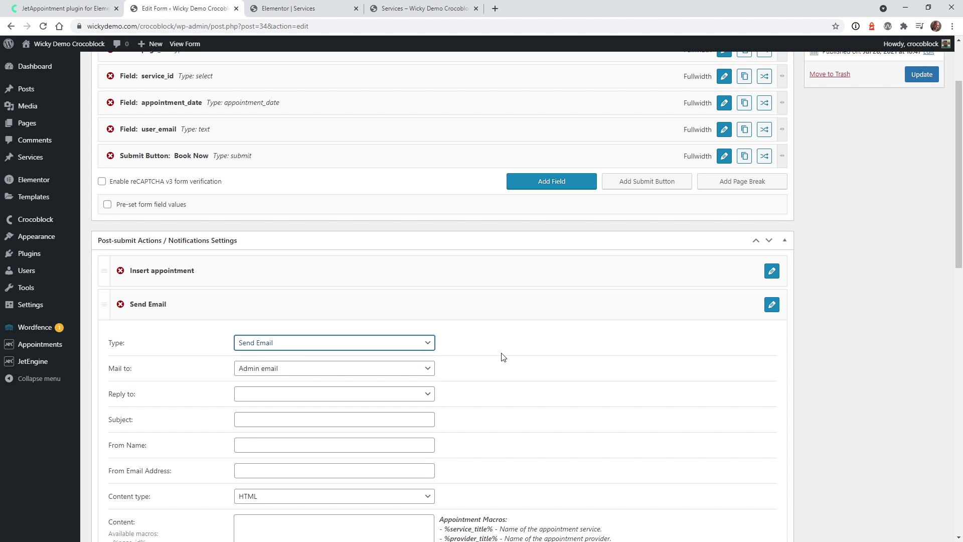
scroll(502, 354, down, 4)
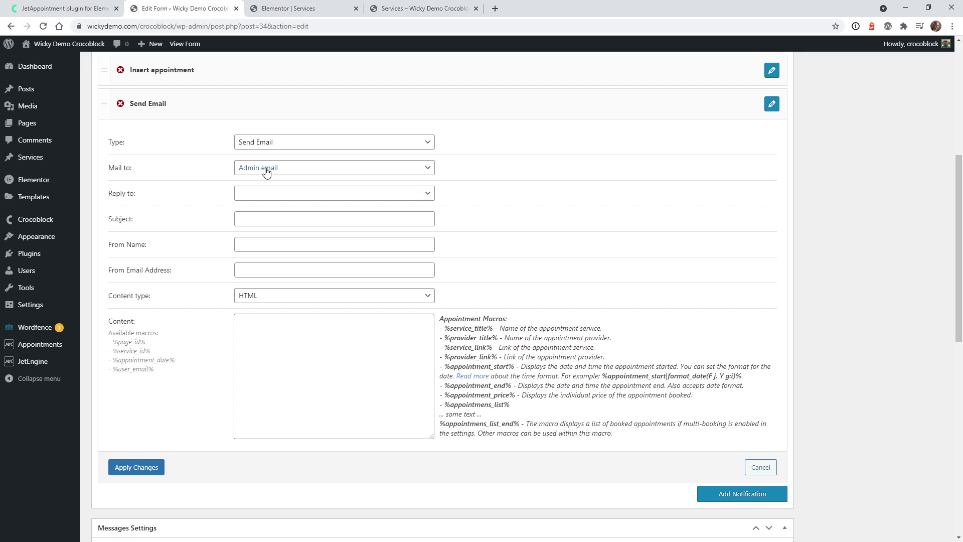
click(293, 171)
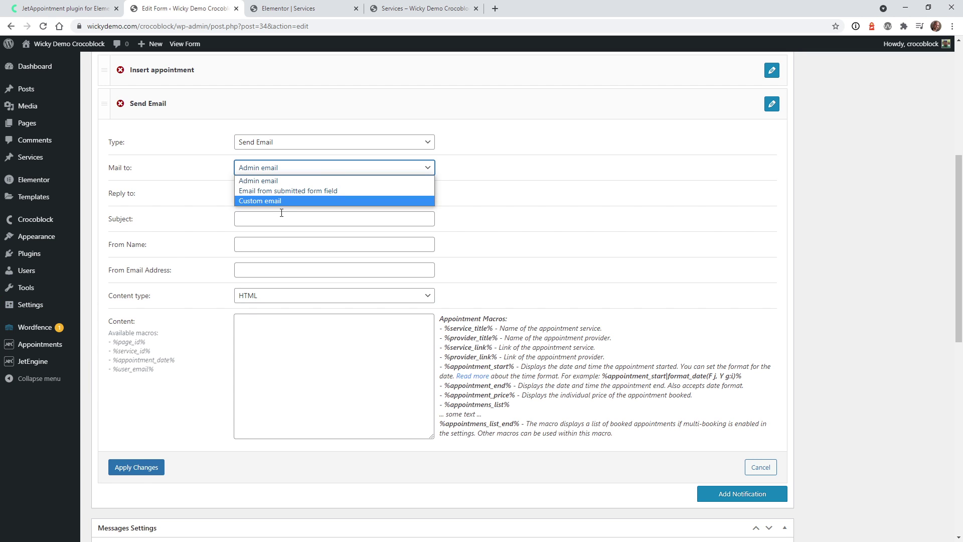
click(279, 200)
click(284, 197)
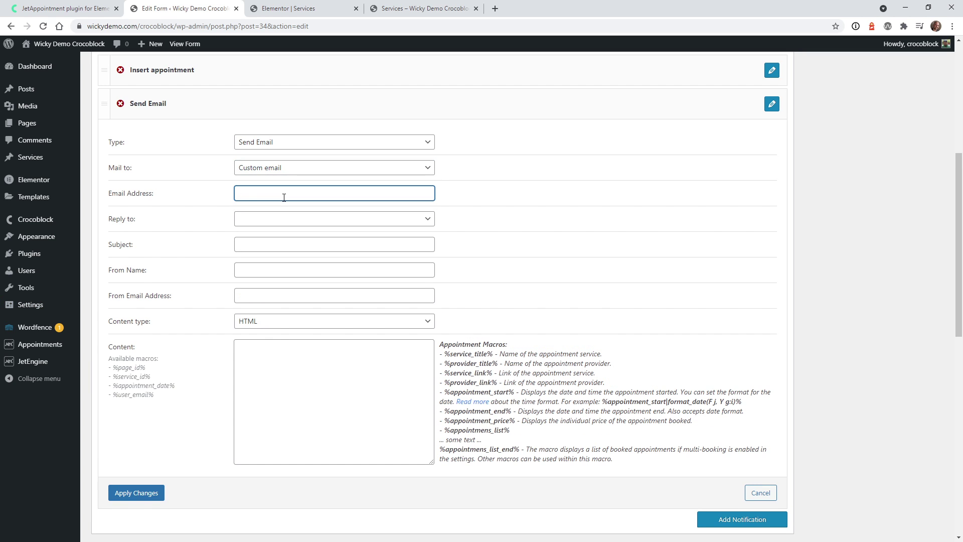
click(371, 220)
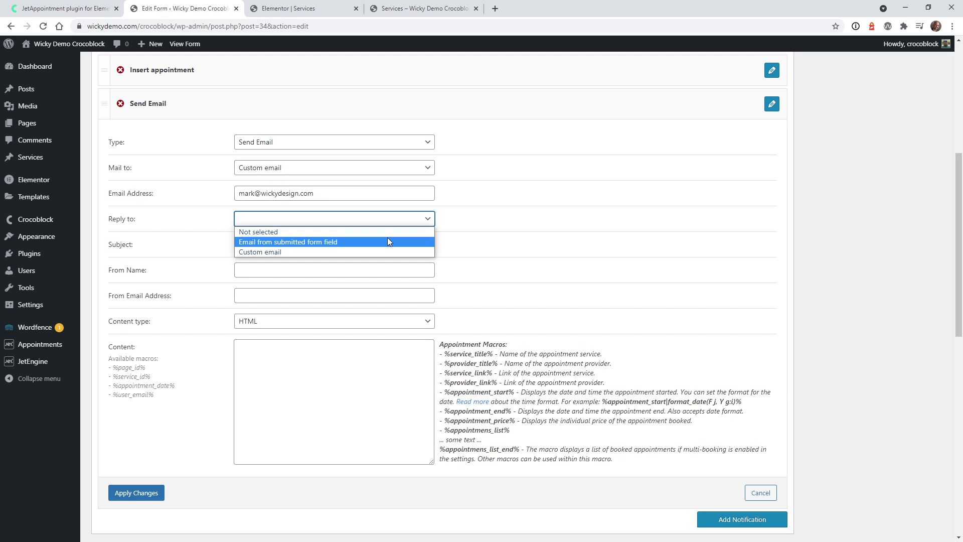
click(478, 227)
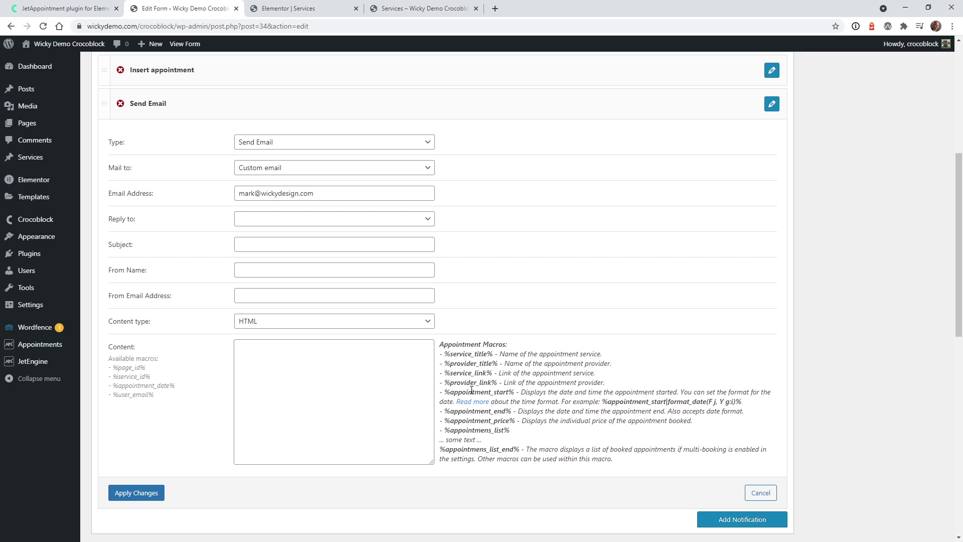
Paste an email body using the service title, start time, end time and user email macros
click(295, 349)
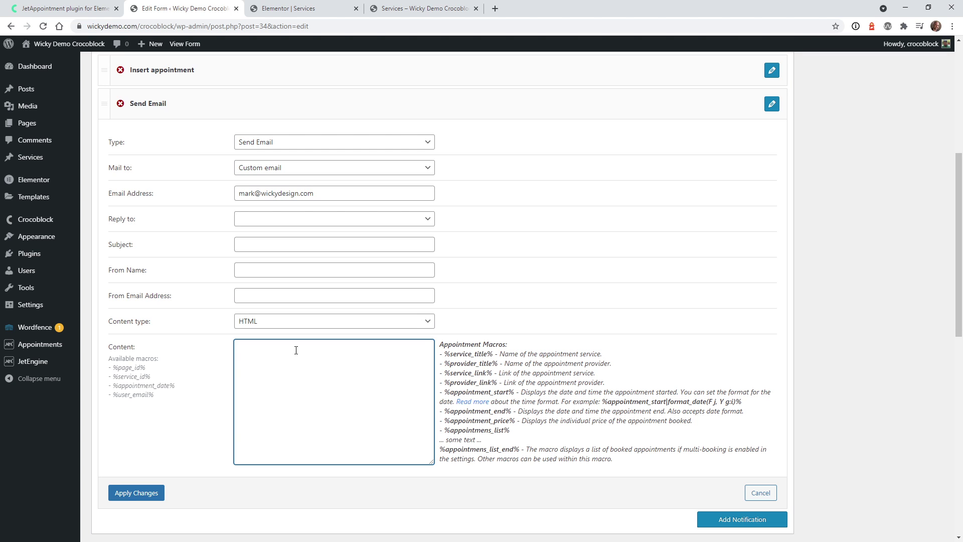
text(Service Title: %service_title% Start Time: %appointment_start% End Time:  %appointment_end%  User Email: %user_email%)
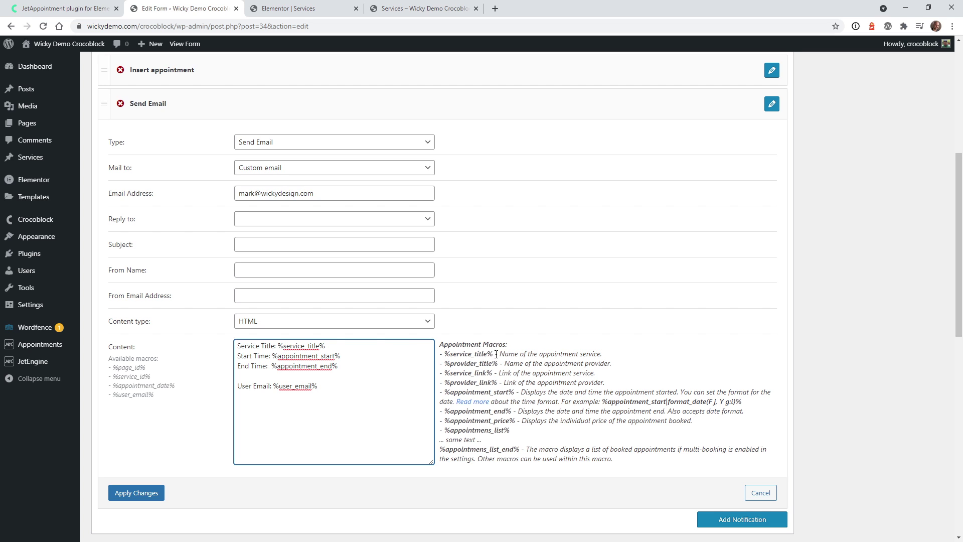
drag(496, 355, 446, 356)
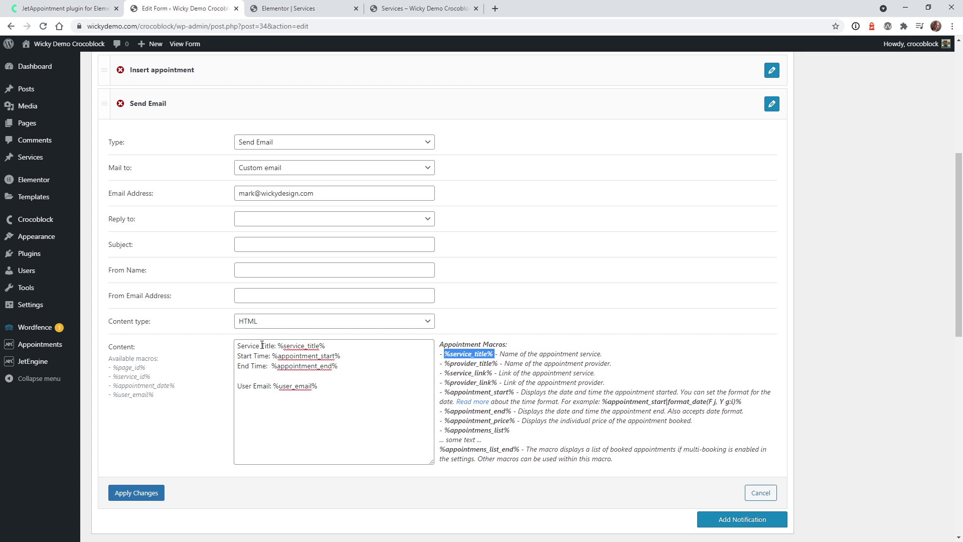
click(253, 375)
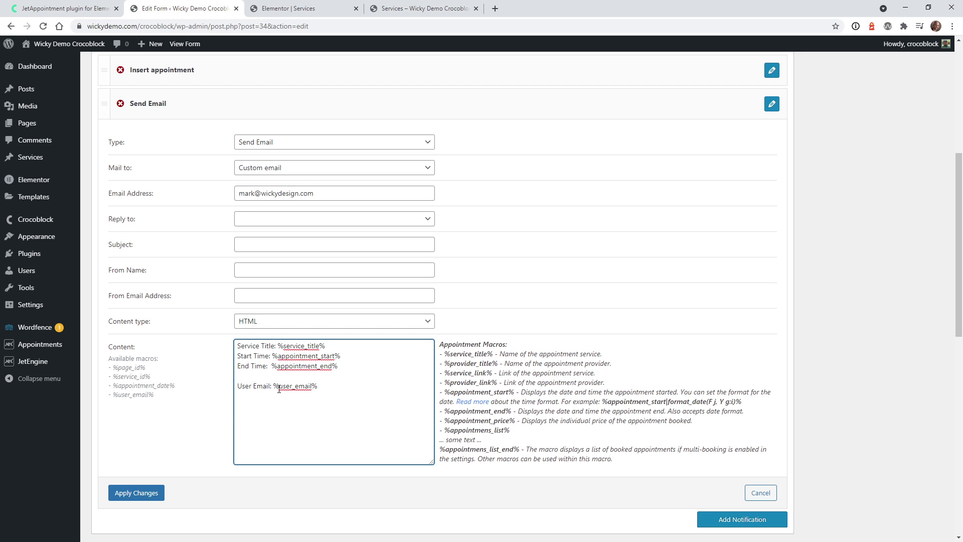
drag(125, 395, 159, 399)
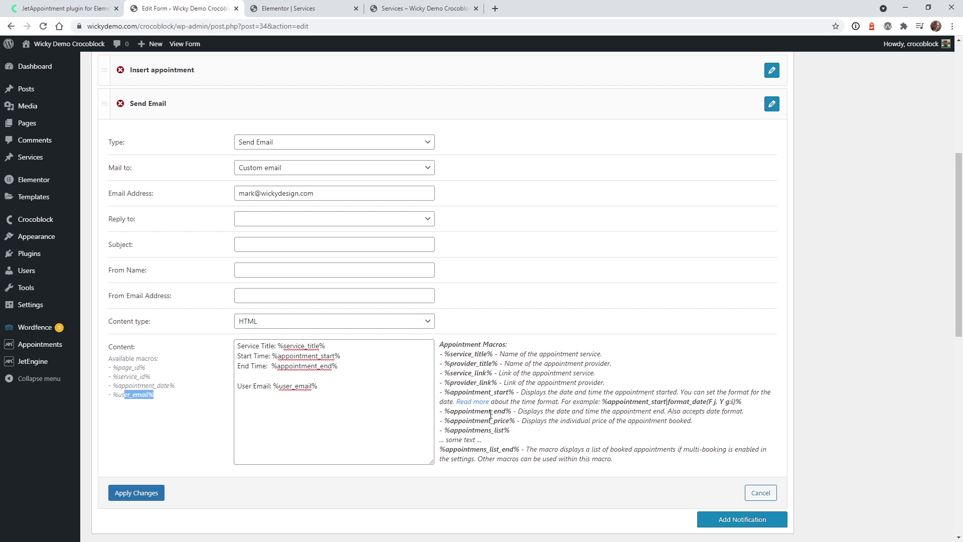
drag(490, 413, 524, 422)
click(504, 447)
Apply the Send Email notification settings and update the booking form
click(158, 496)
scroll(862, 219, up, 6)
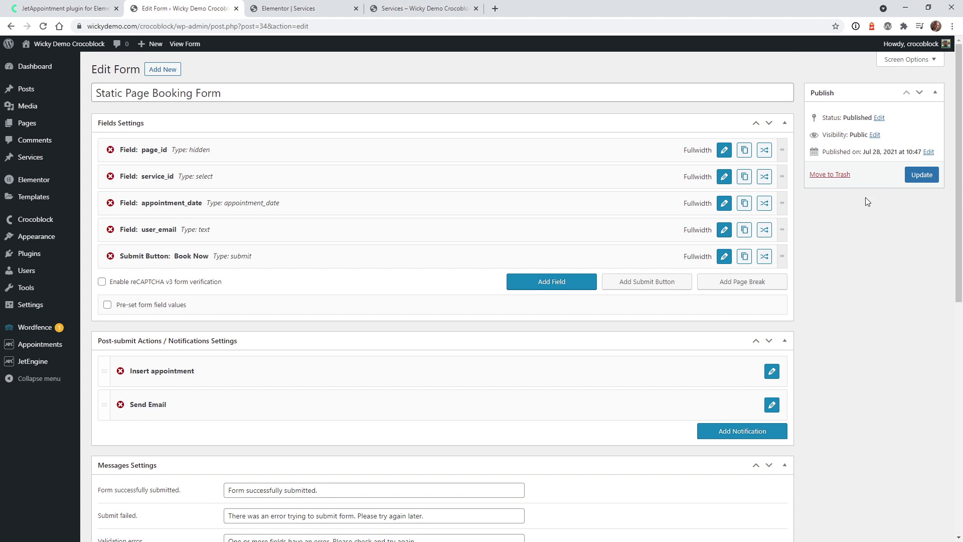
click(918, 180)
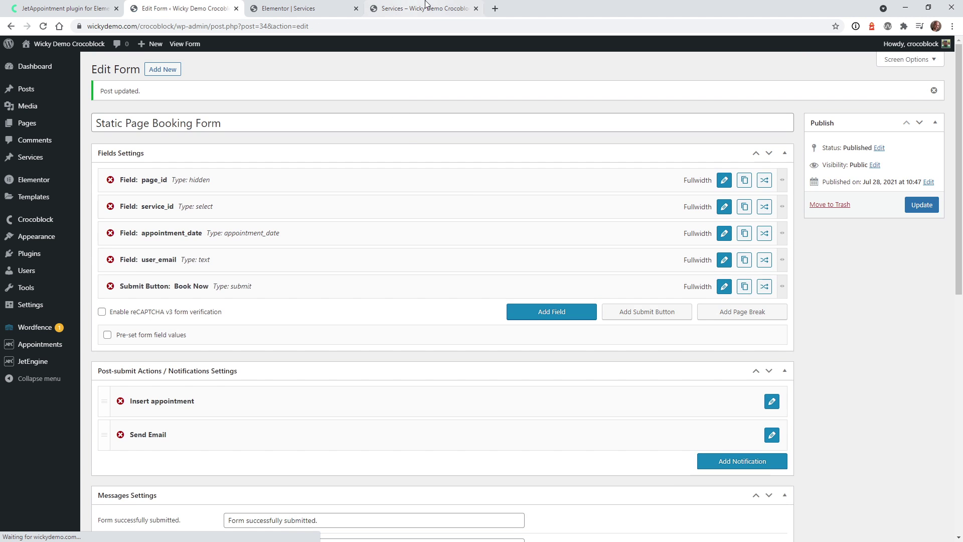
Reload the front-end Services page without the ?status=success part of the URL
click(429, 4)
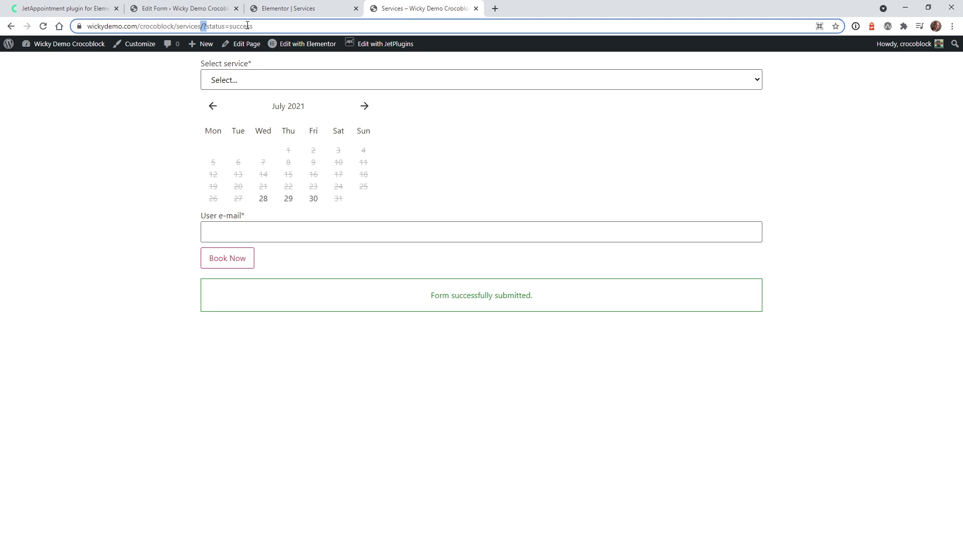
drag(277, 26, 224, 26)
key(BackSpace)
key(Return)
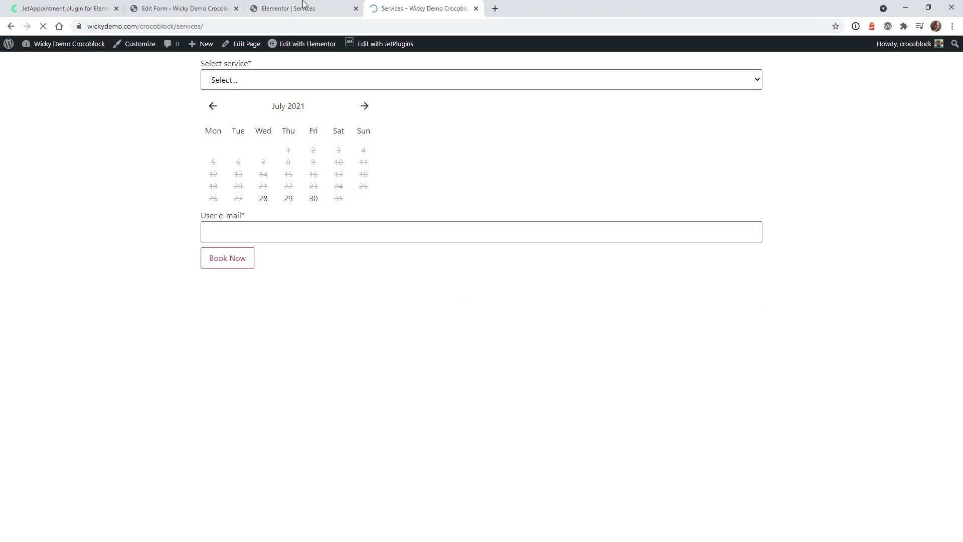
Book Web Design on the 29th with a contact e-mail address and submit it
click(250, 80)
click(254, 129)
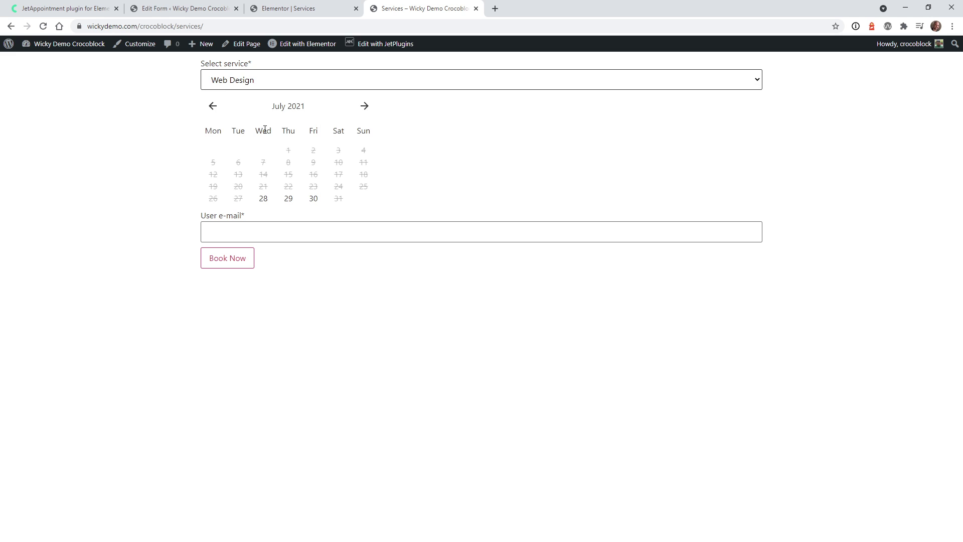
click(289, 200)
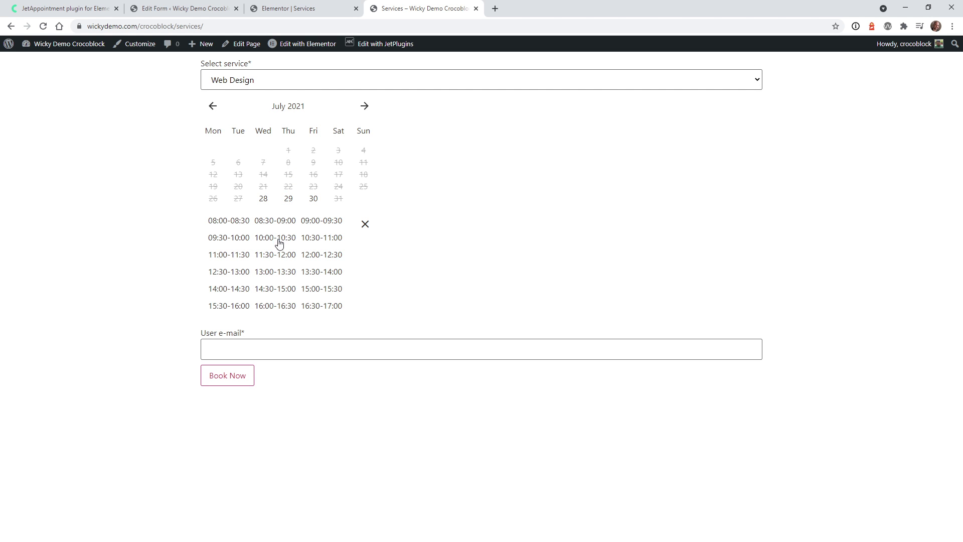
click(274, 349)
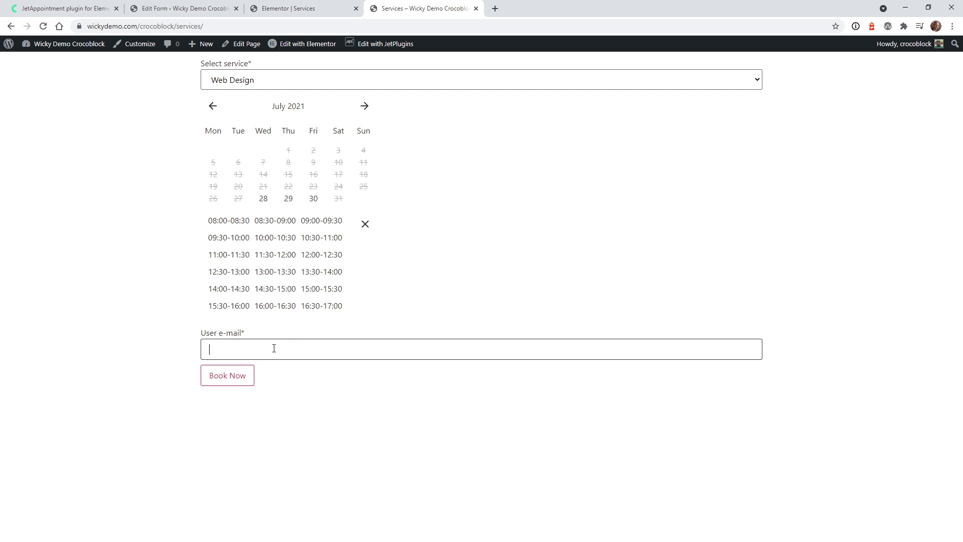
click(238, 375)
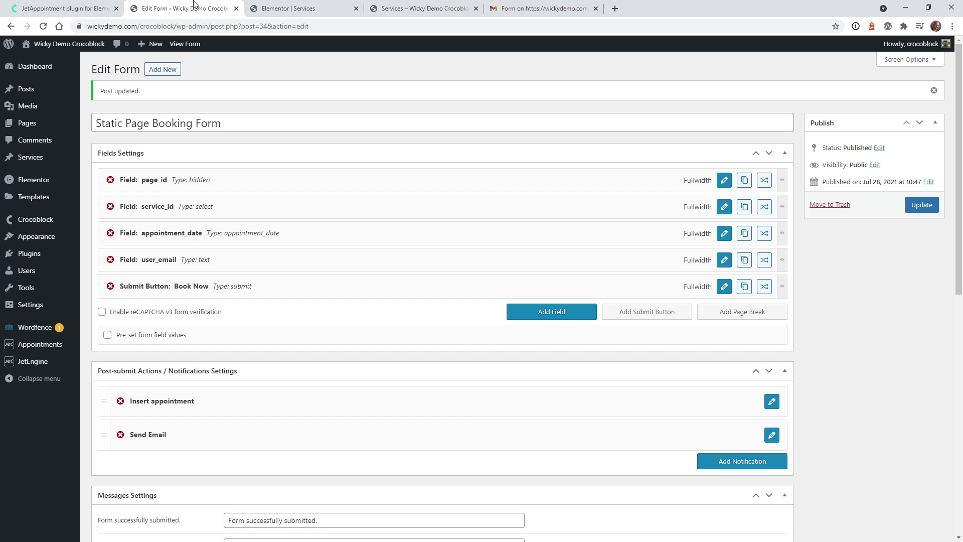
Check the new Web Design booking in Appointments, then return to the Elementor Services page
click(130, 350)
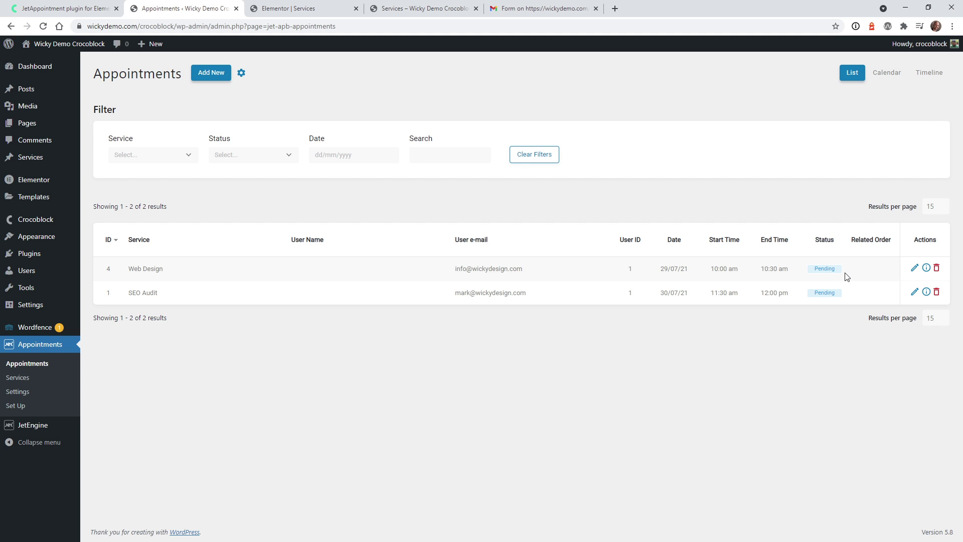
click(311, 6)
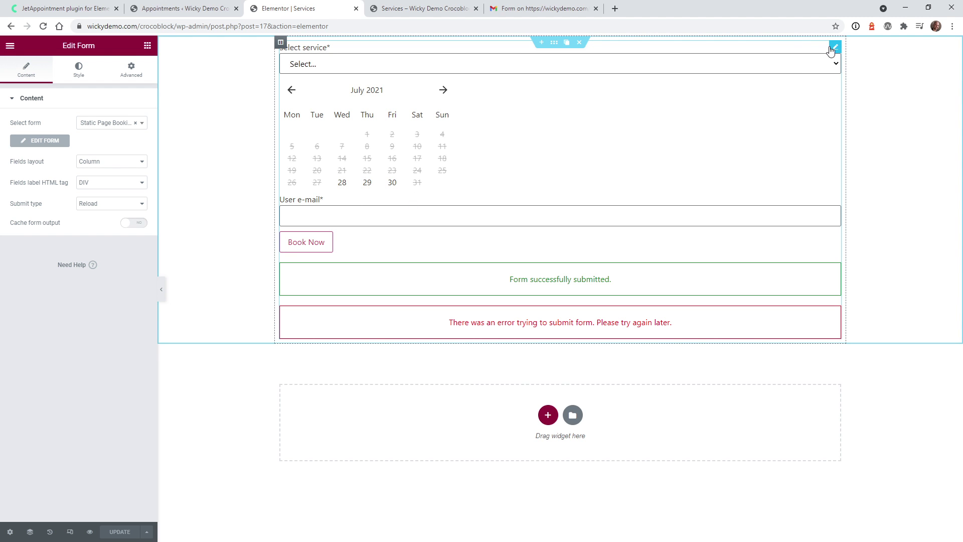
Show the booking form widget's Style settings with the Rows section collapsed
mouse_move(833, 50)
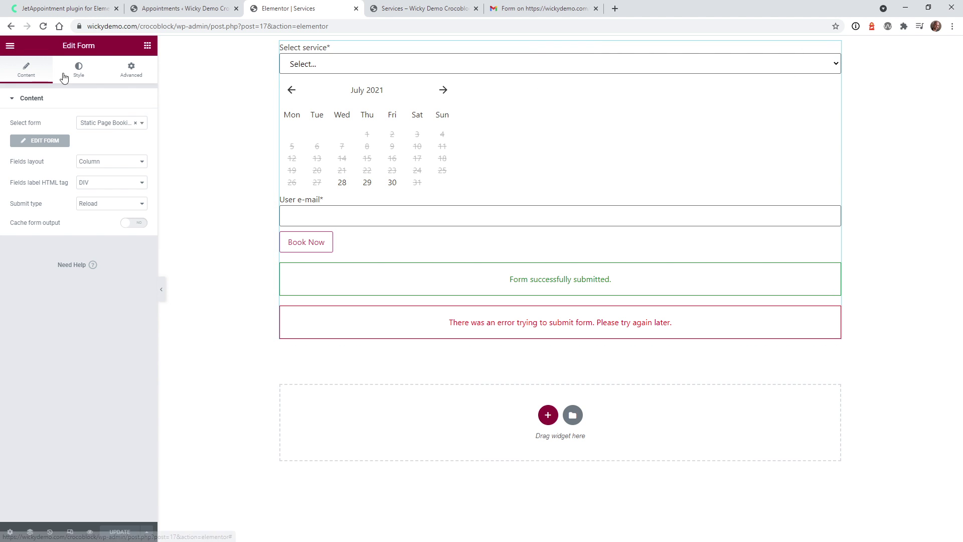
click(81, 74)
click(75, 104)
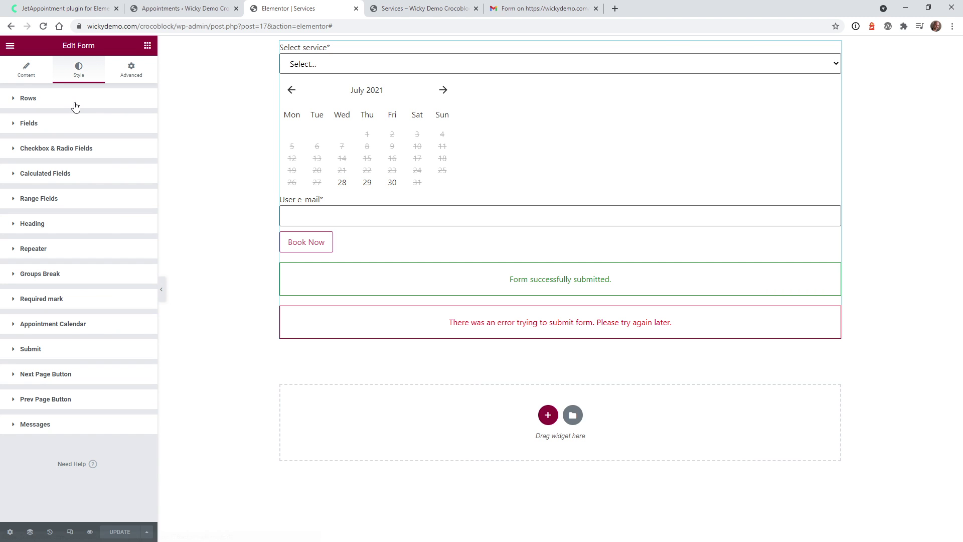
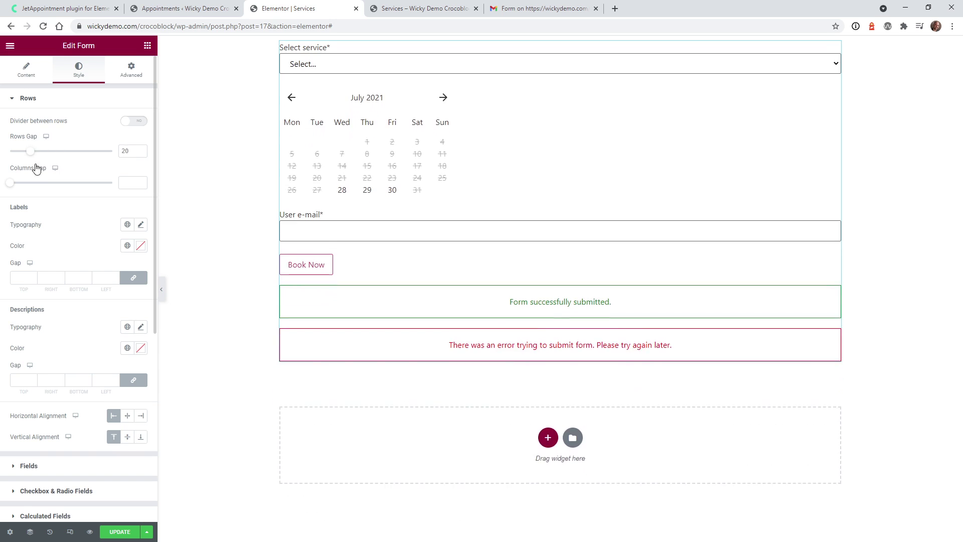
Set the Rows labels typography size to 36 px
click(141, 225)
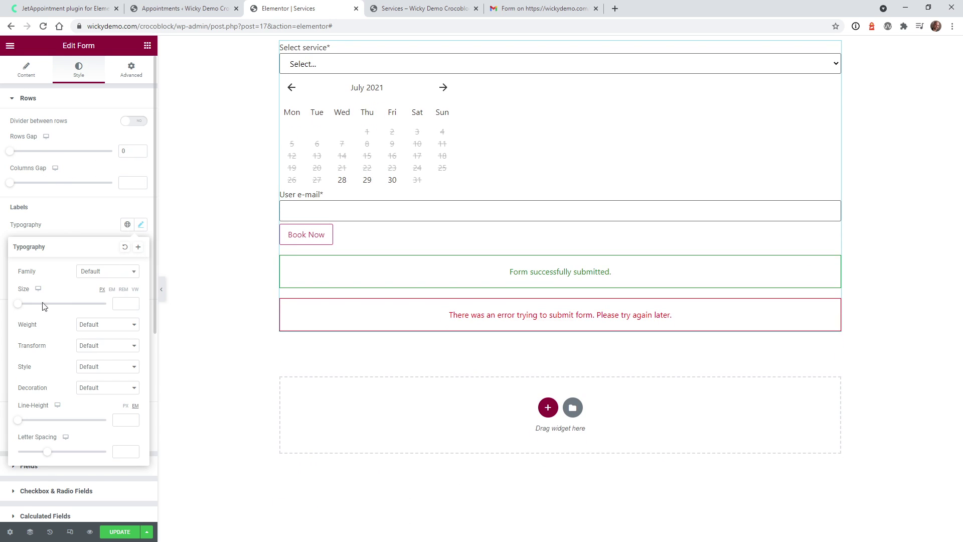
drag(13, 305, 33, 306)
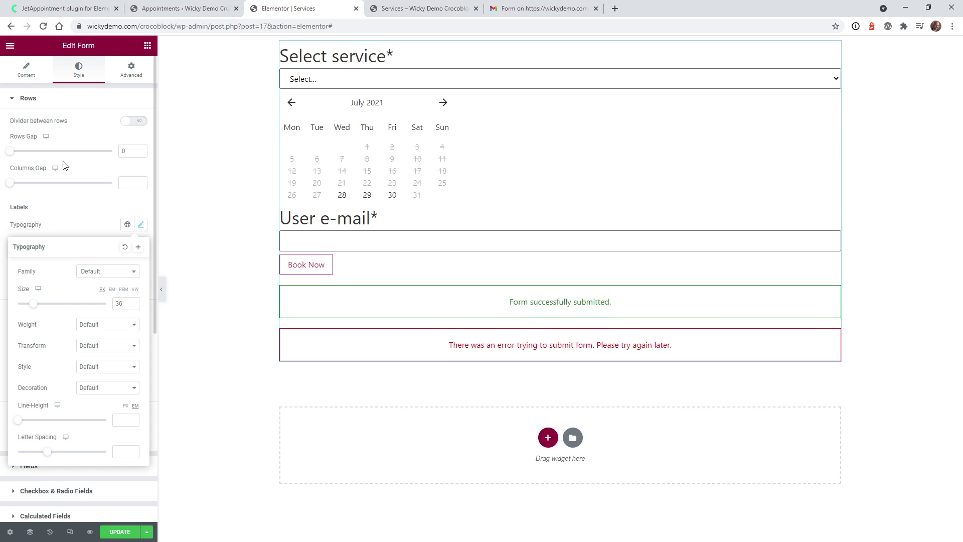
click(62, 105)
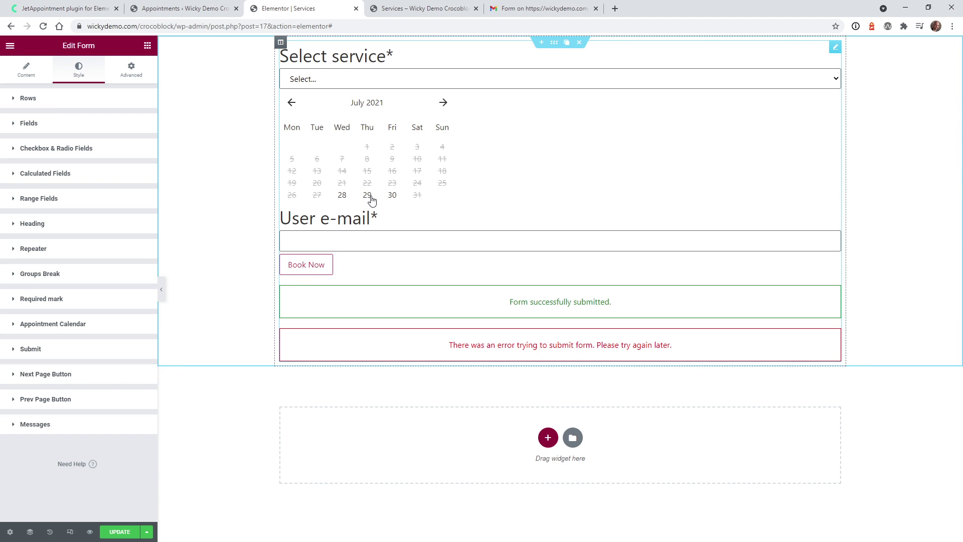
In the preview, choose the Branding service and pick July 29 to list its time slots
click(356, 90)
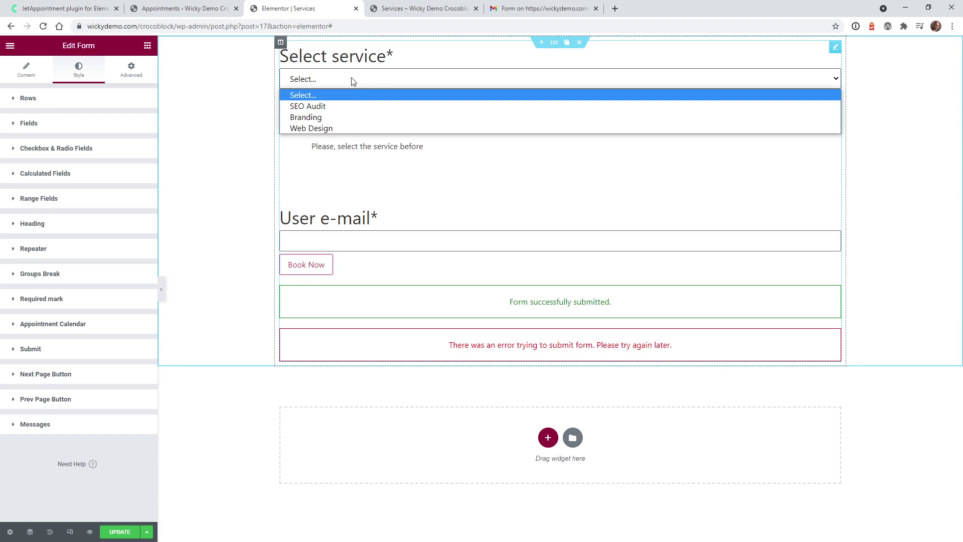
click(354, 113)
click(367, 197)
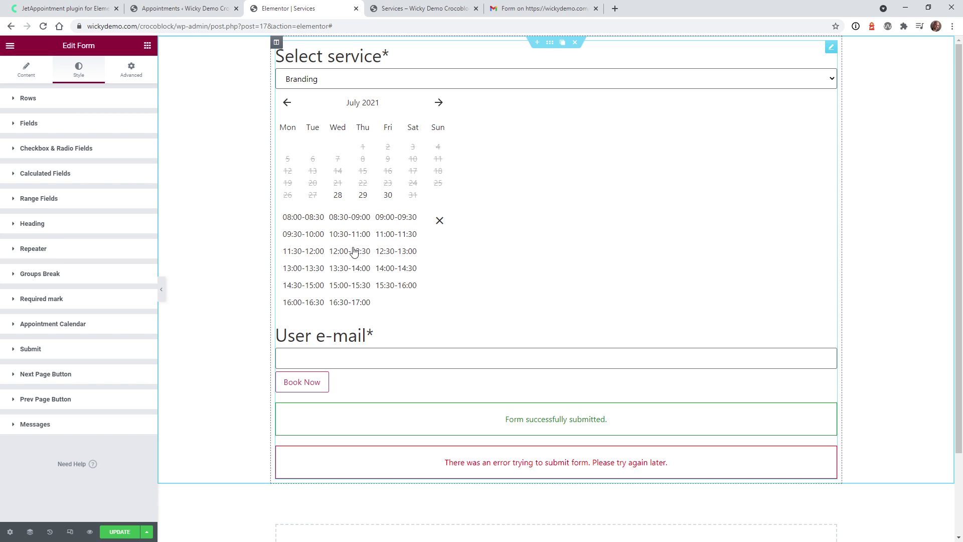
Set the Appointment Calendar width to 100% and scroll down to the Slots settings
click(62, 333)
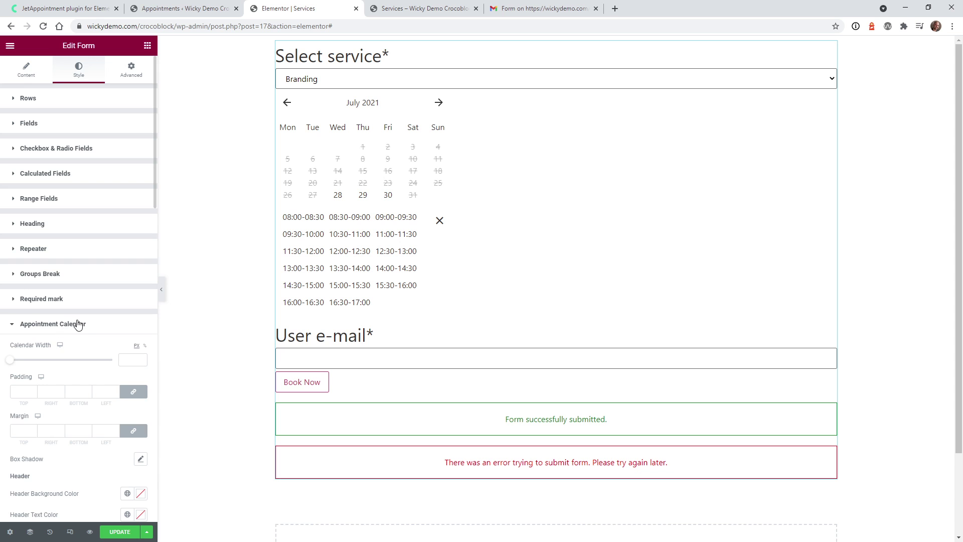
scroll(78, 324, down, 2)
drag(9, 259, 9, 259)
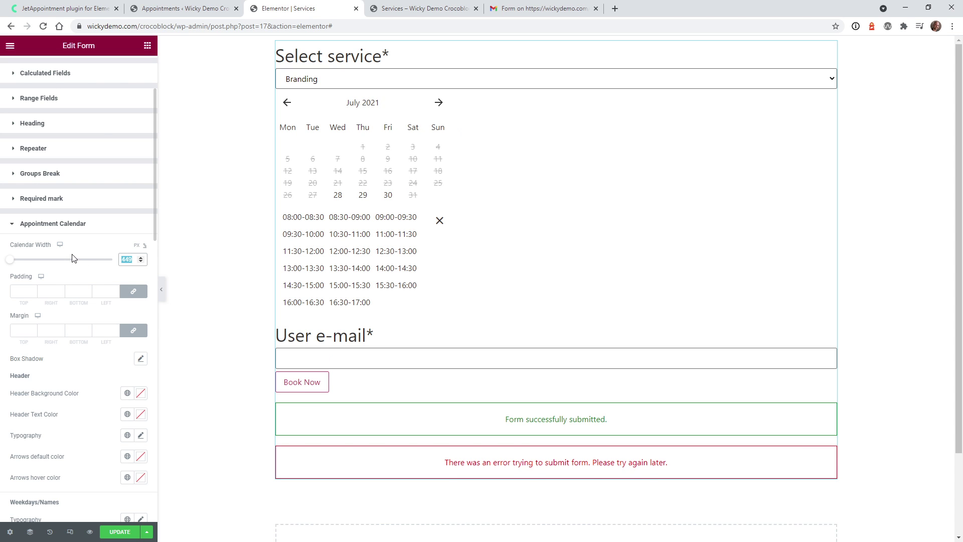
text(100)
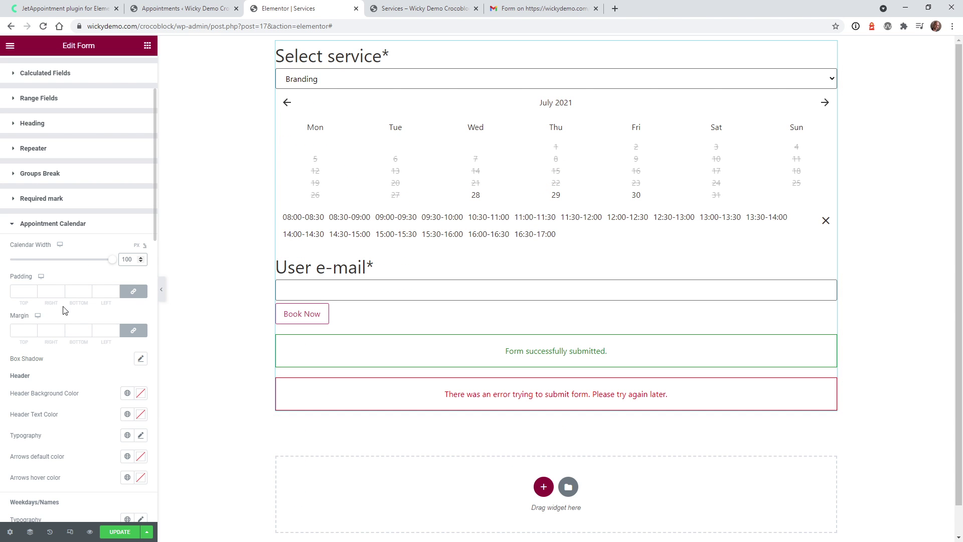
scroll(92, 313, down, 8)
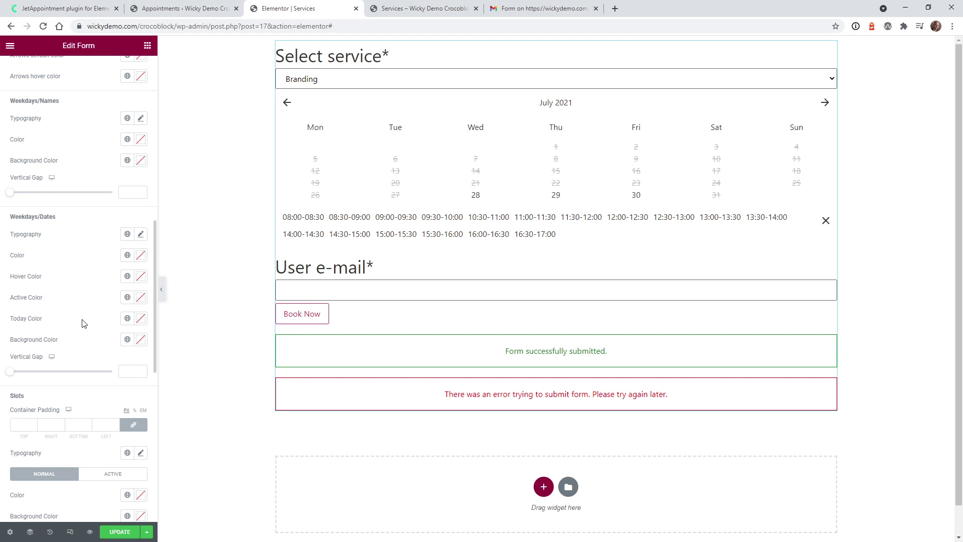
scroll(84, 324, down, 6)
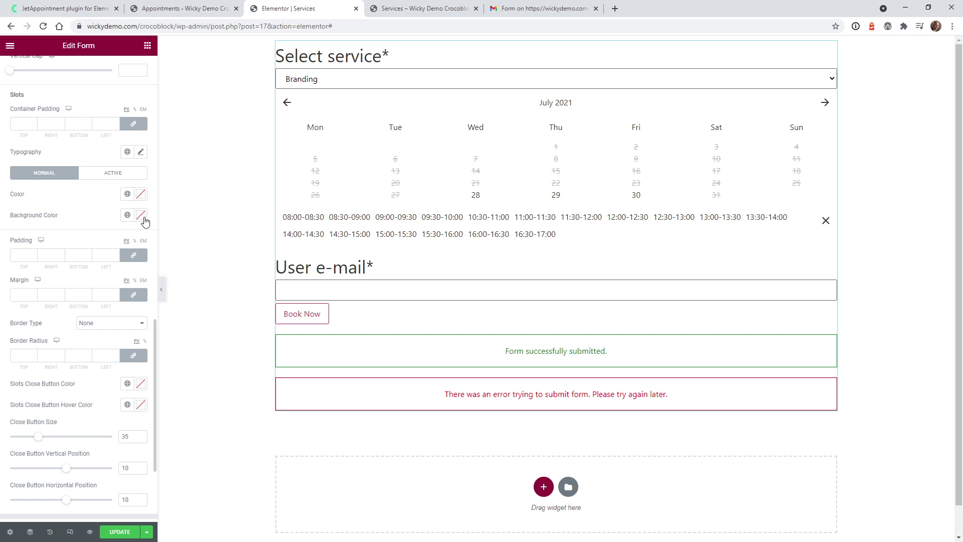
Style normal slots with Primary blue background, white text and 10 px padding
click(127, 215)
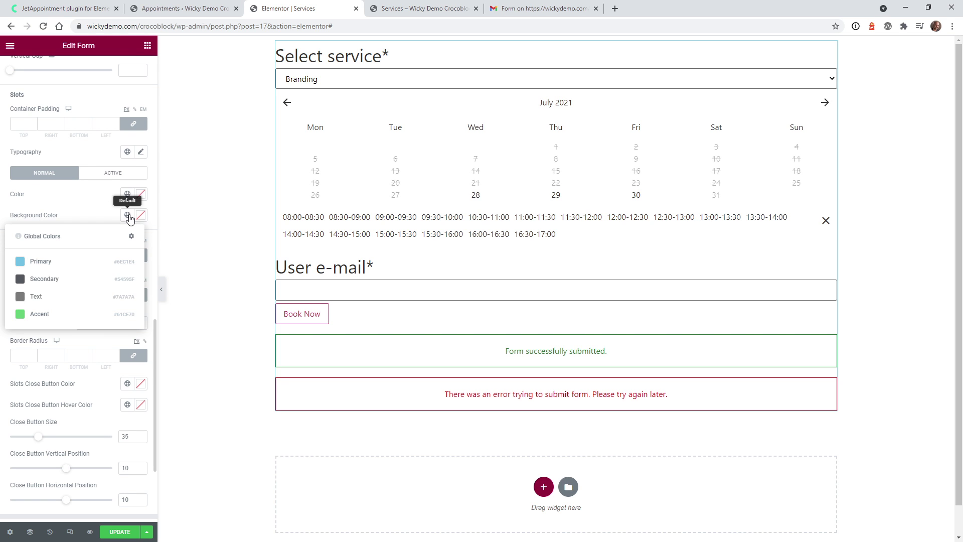
click(70, 261)
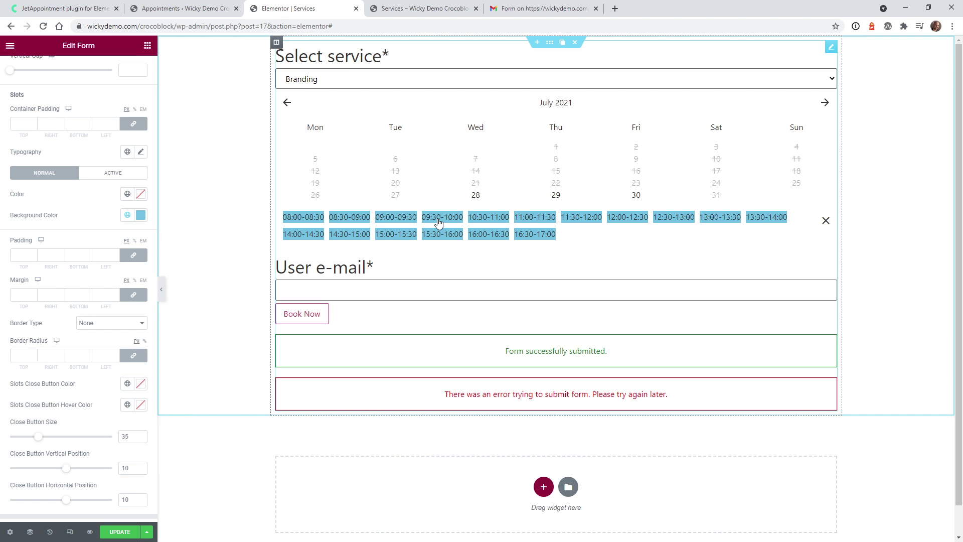
click(128, 195)
click(141, 194)
click(33, 242)
drag(28, 236, 19, 222)
click(60, 201)
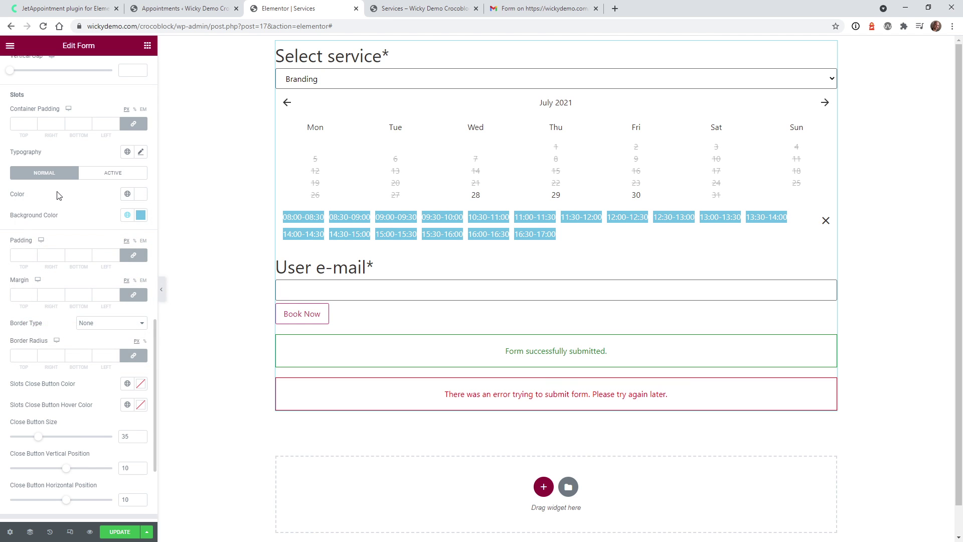
click(20, 254)
text(20)
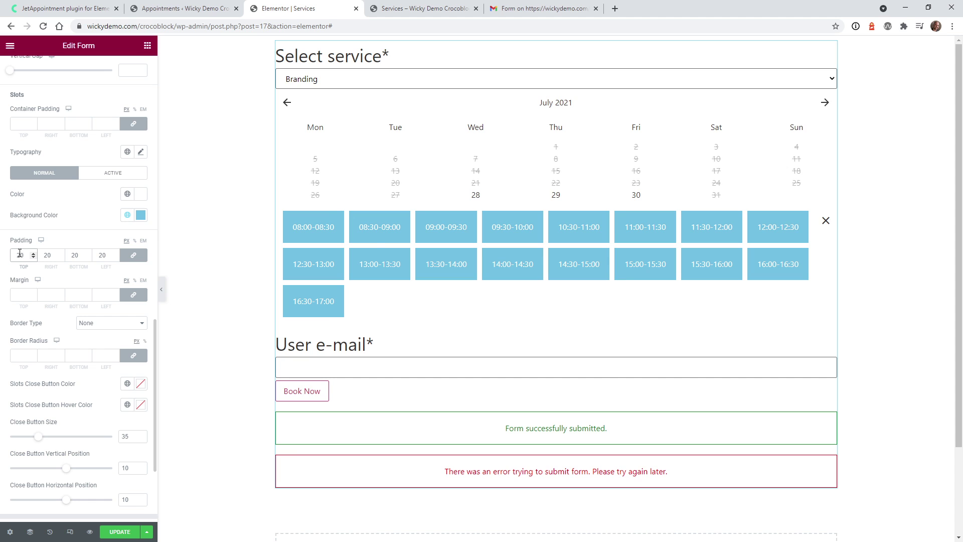
key(BackSpace)
key(BackSpace)
text(10)
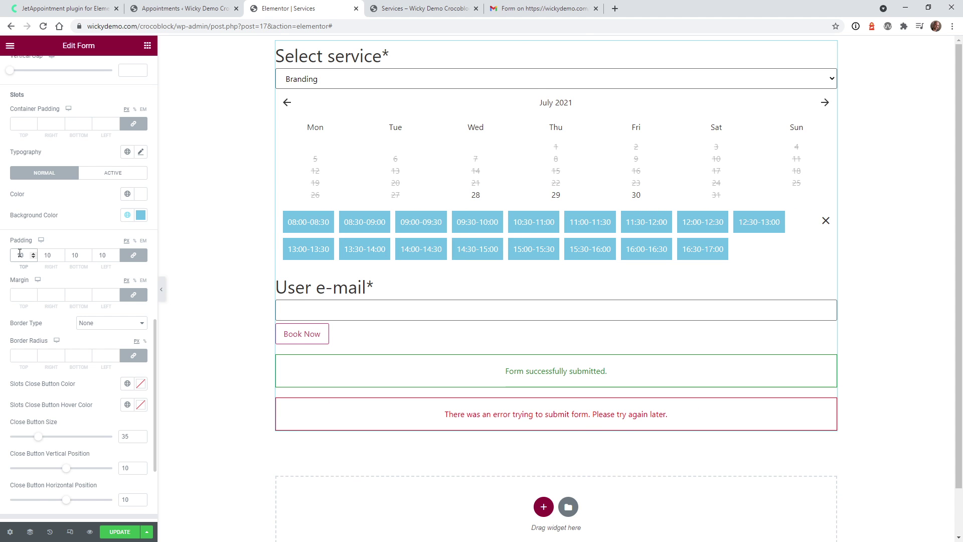
Give active slots a dark, slightly transparent #020101D4 background
click(103, 177)
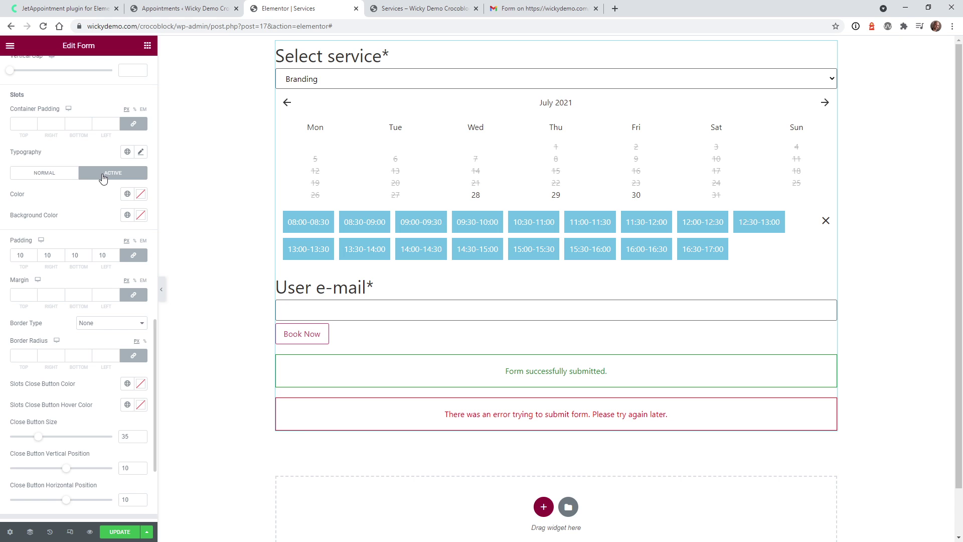
click(141, 214)
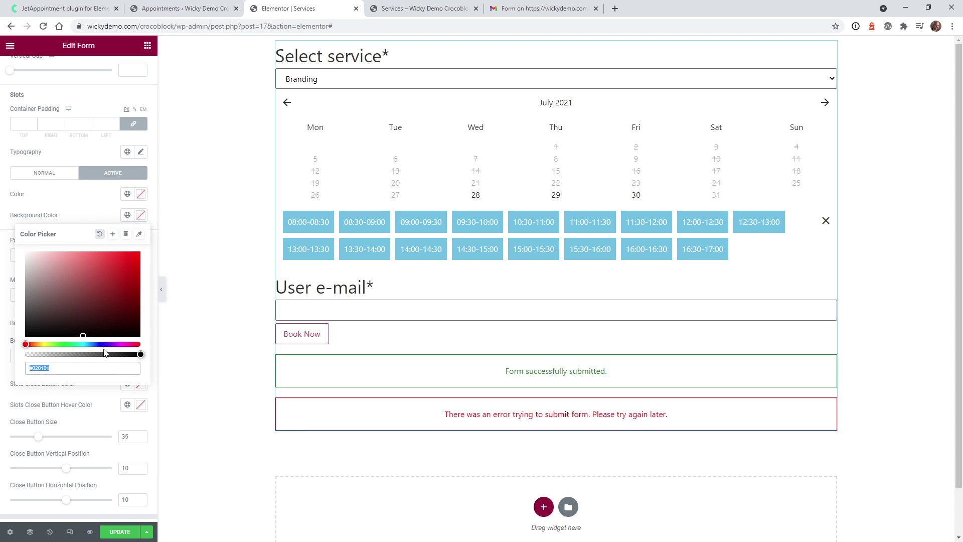
click(122, 354)
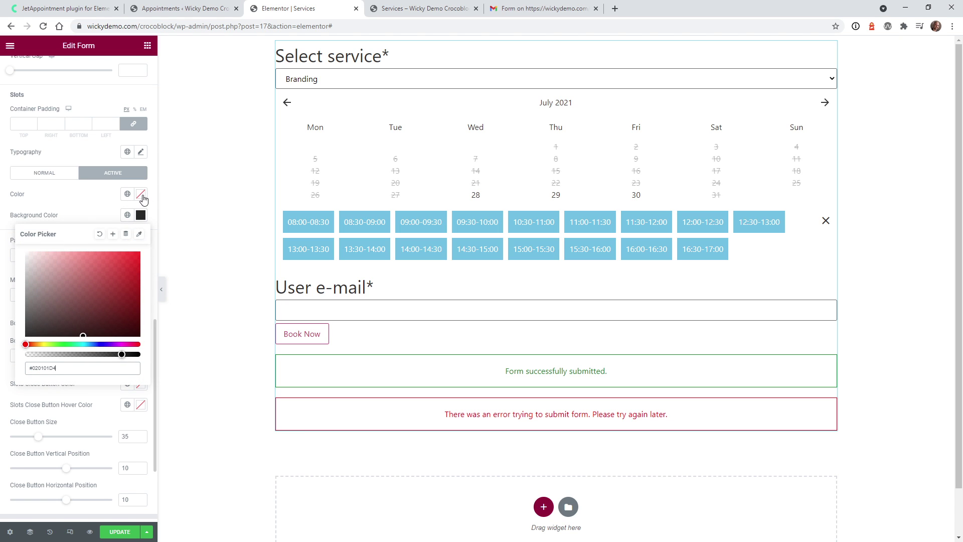
click(236, 232)
Test the slot styling by selecting several slots, ending on 09:00–09:30
click(311, 255)
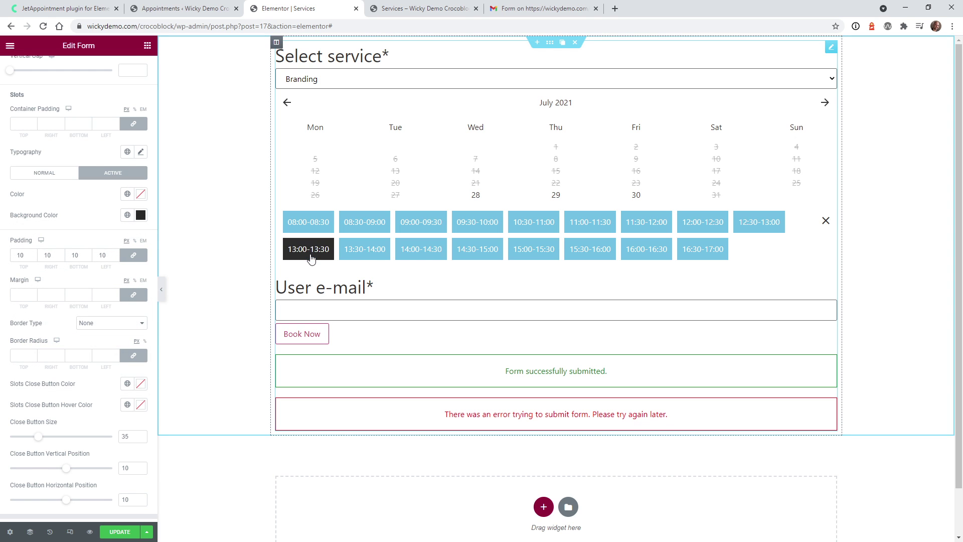
click(362, 251)
click(365, 227)
click(323, 227)
click(326, 253)
click(418, 250)
click(416, 231)
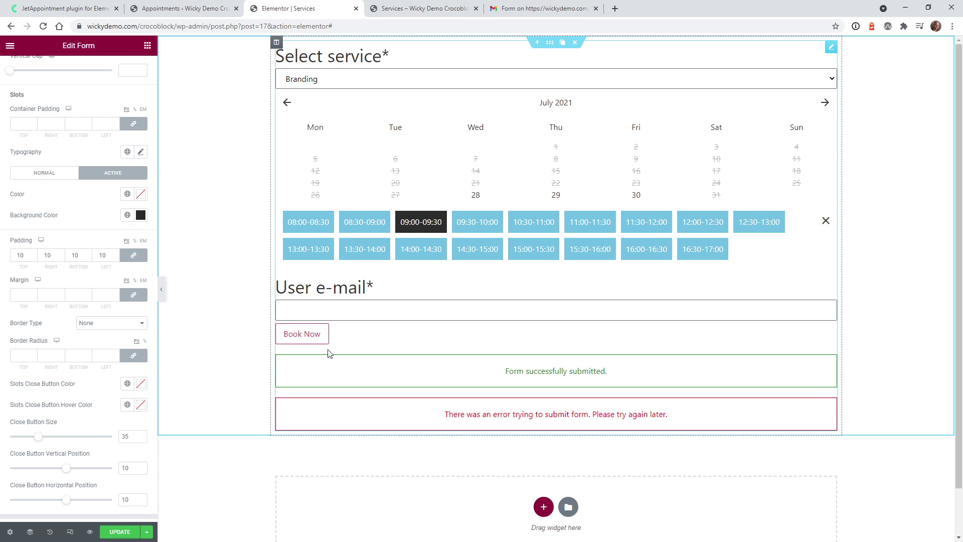
In Site Settings > Buttons, set the button background colour to light blue #B0DEFF
scroll(101, 156, up, 5)
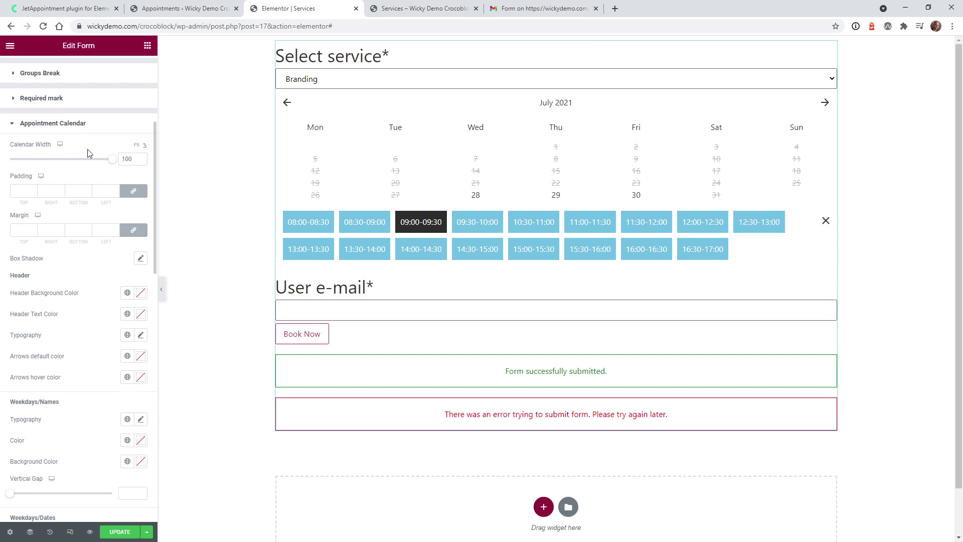
click(10, 45)
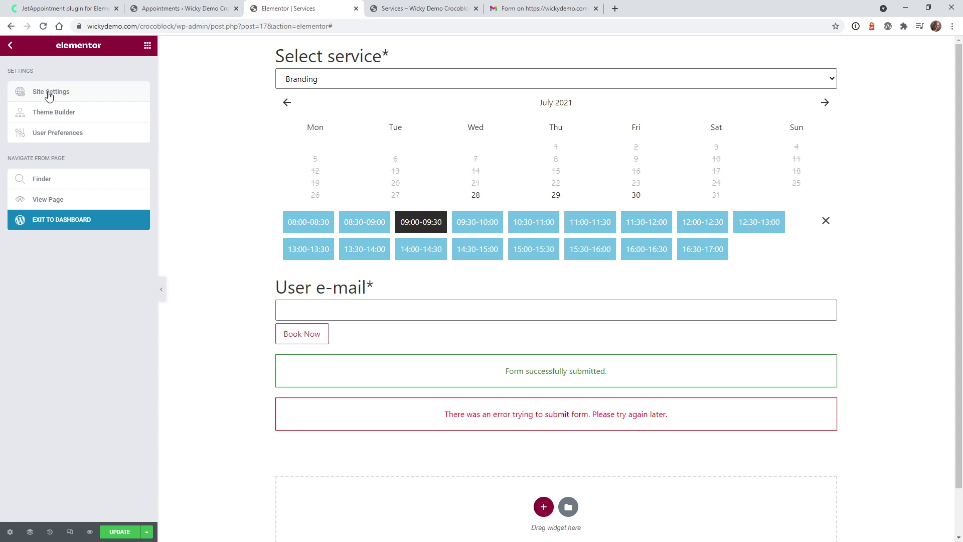
click(57, 97)
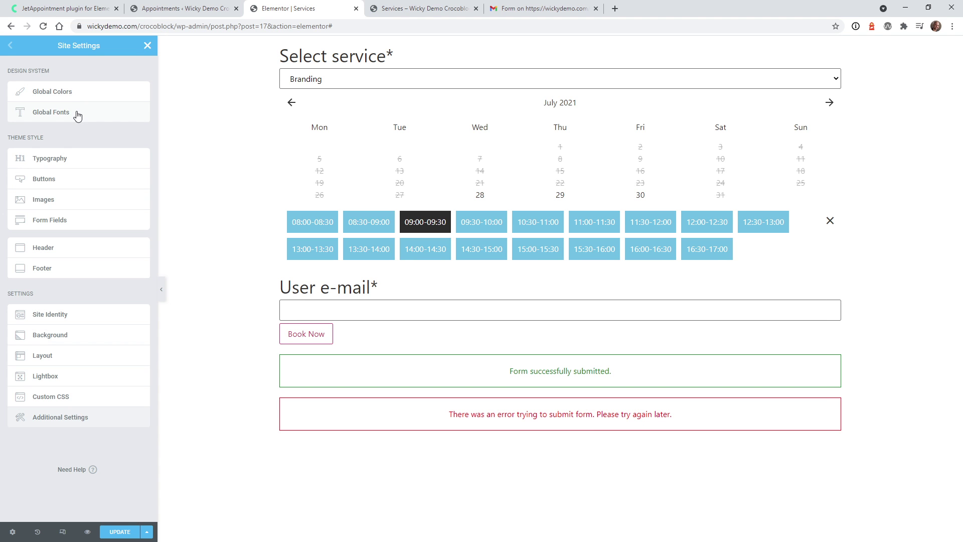
click(80, 185)
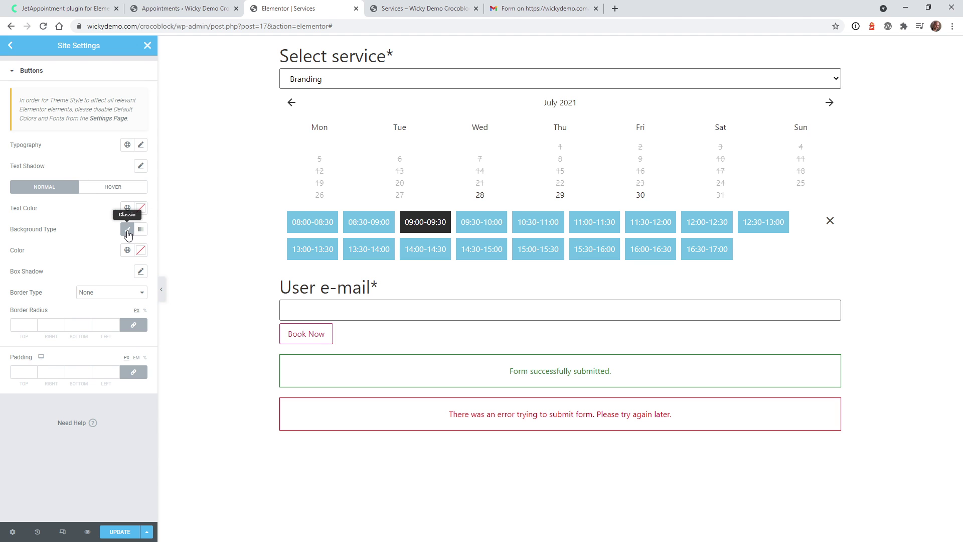
click(140, 250)
drag(118, 288, 61, 287)
click(90, 379)
click(74, 439)
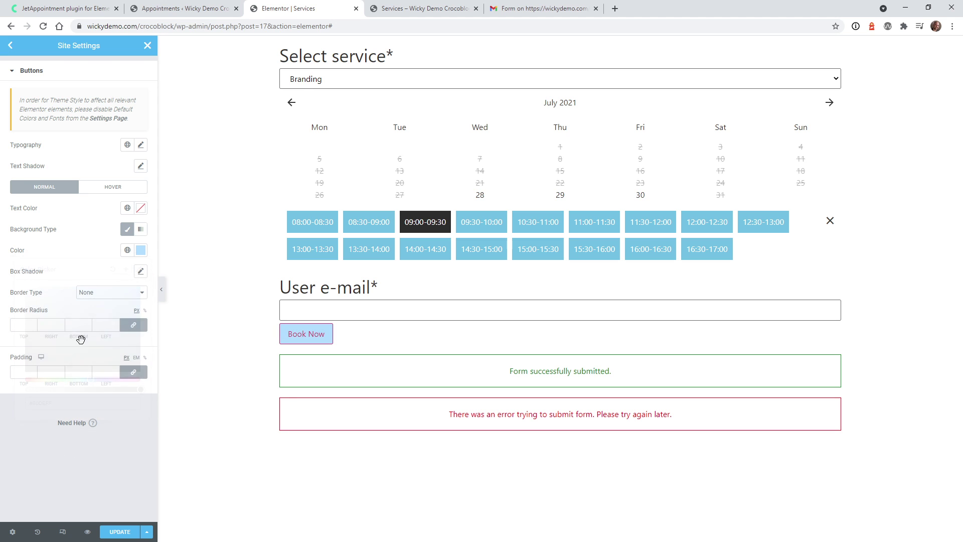
Set the button text colour to white #FFFFFF and go back to the form widget
click(128, 208)
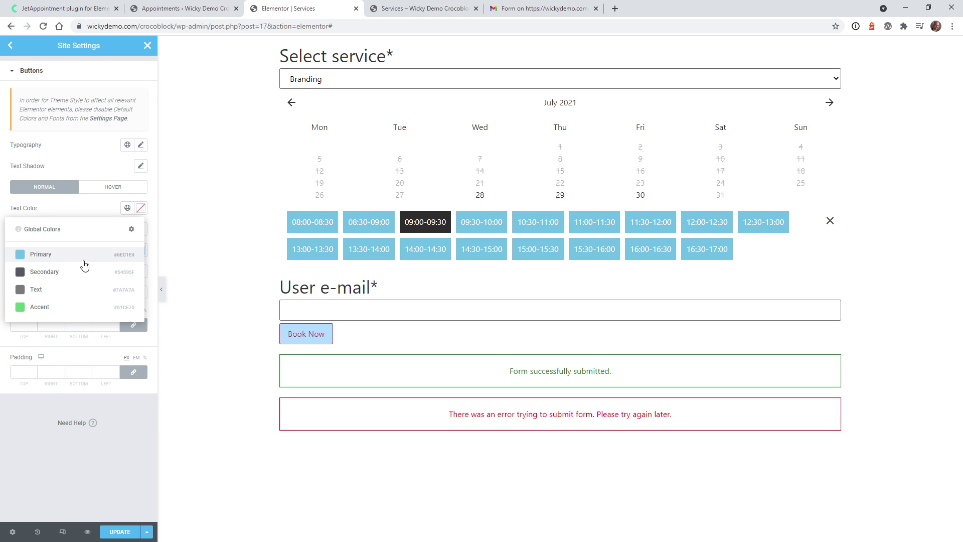
click(140, 208)
drag(30, 248, 2, 229)
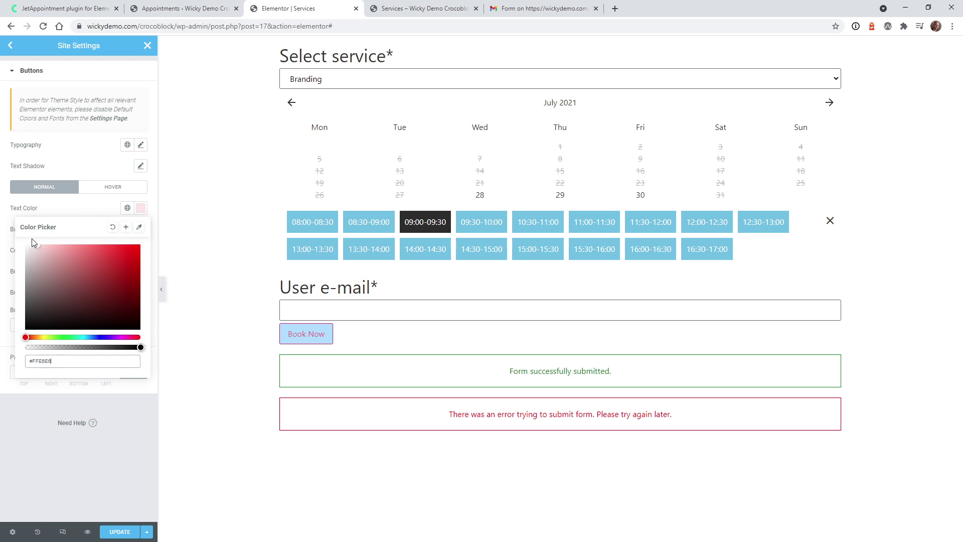
click(78, 471)
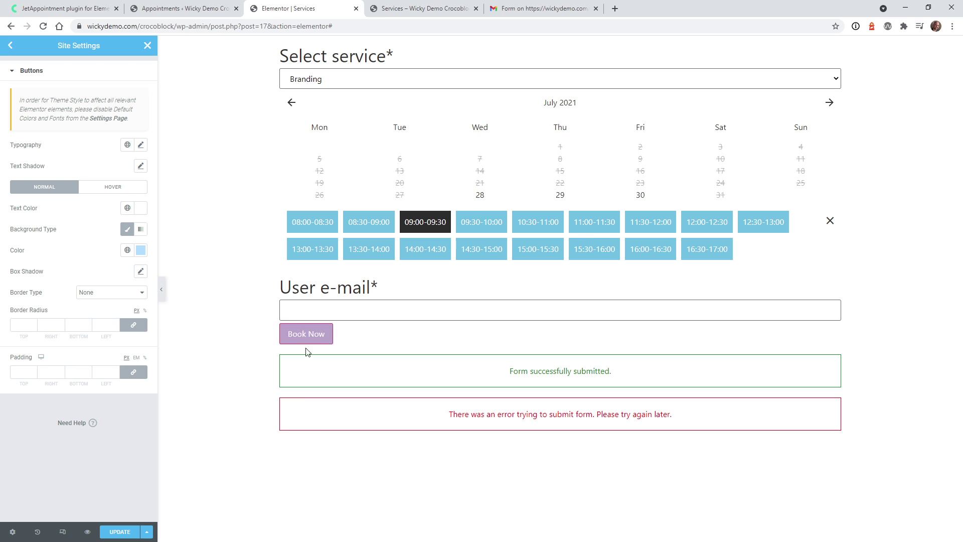
click(815, 127)
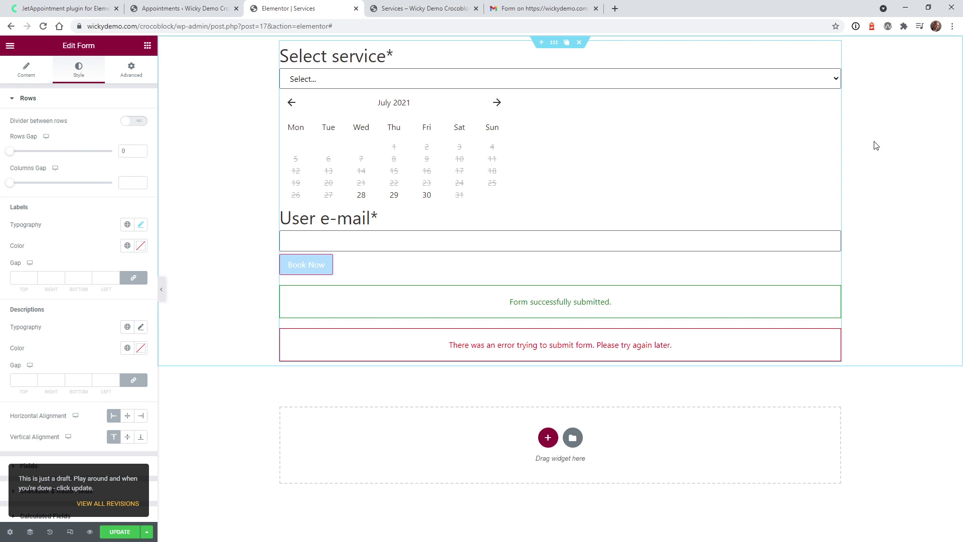
Change the form's Submit type from Reload to AJAX and update the page
click(26, 80)
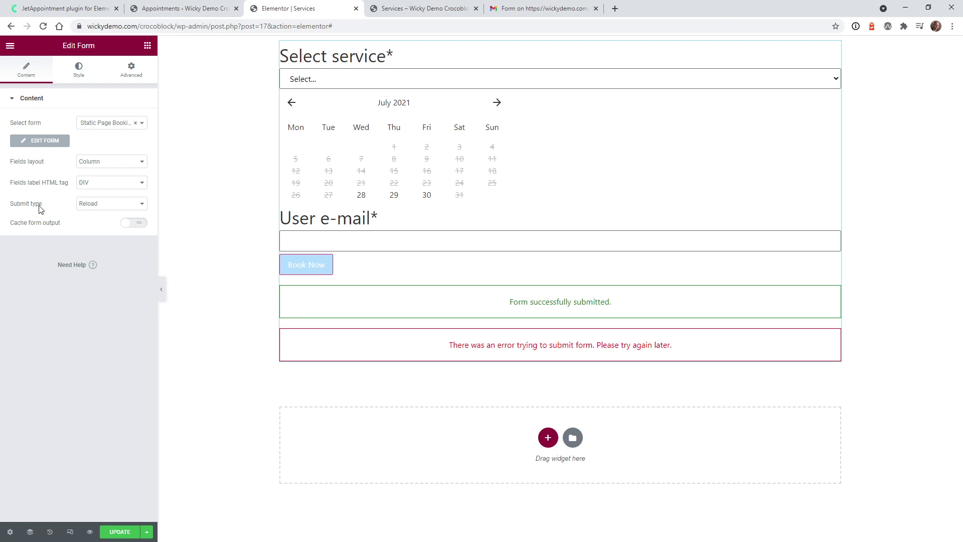
click(108, 208)
click(105, 220)
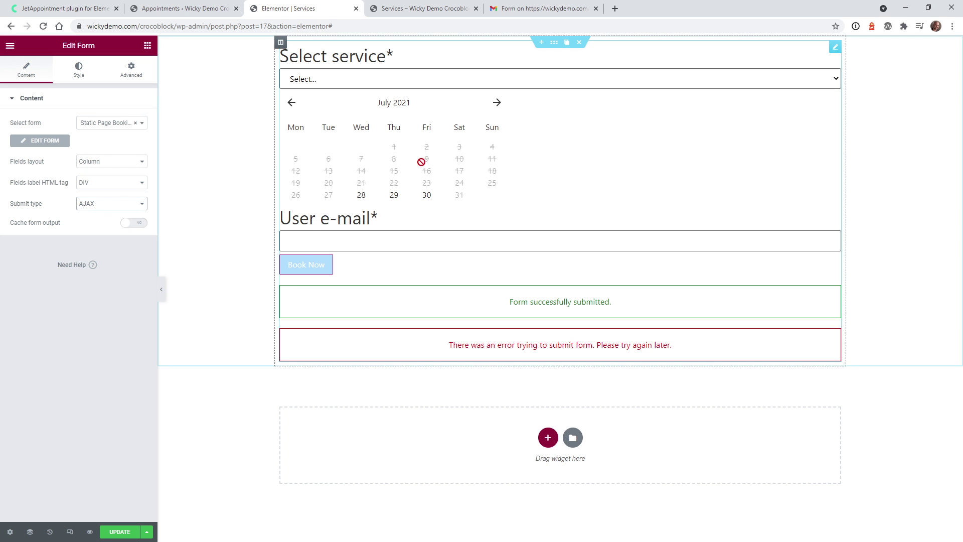
click(110, 533)
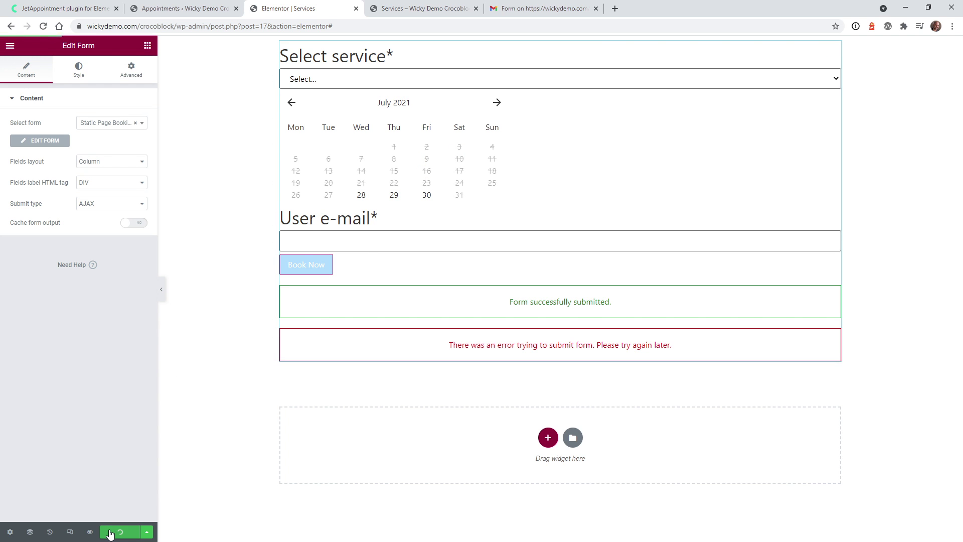
Load the live Services page by removing the preview query from the URL
click(426, 8)
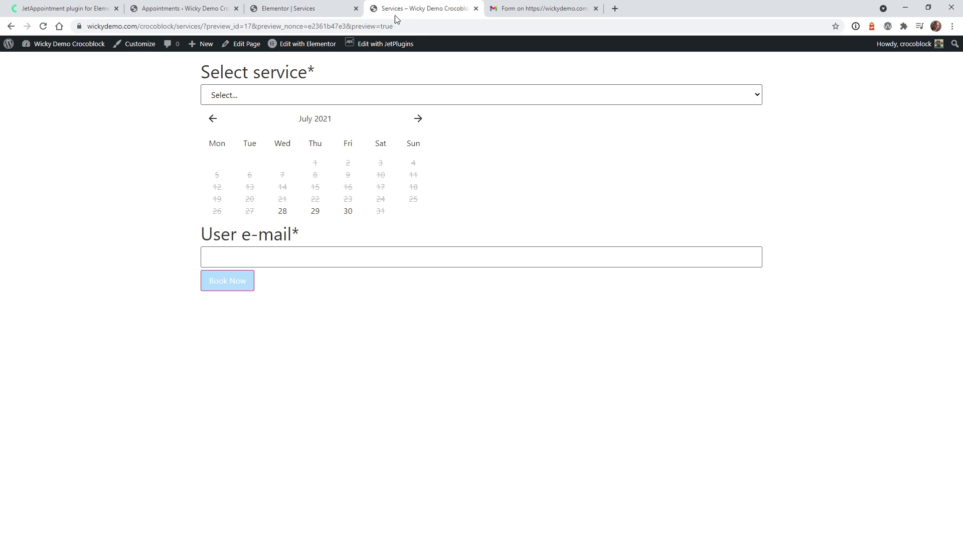
drag(225, 26, 596, 40)
key(BackSpace)
key(Return)
Book Branding on 28 July at 16:30–17:00, entering the user's e-mail, and submit
click(244, 97)
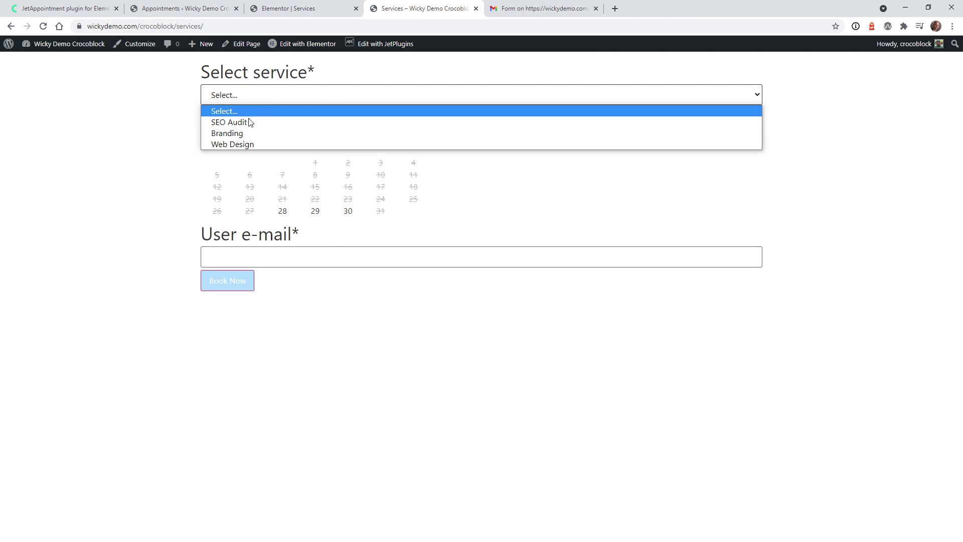
click(249, 137)
click(282, 211)
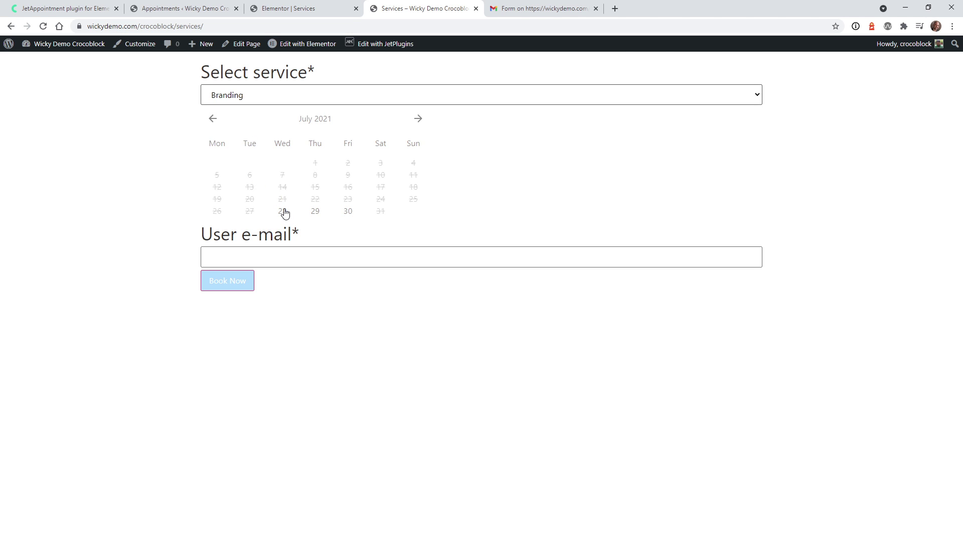
click(296, 269)
click(285, 331)
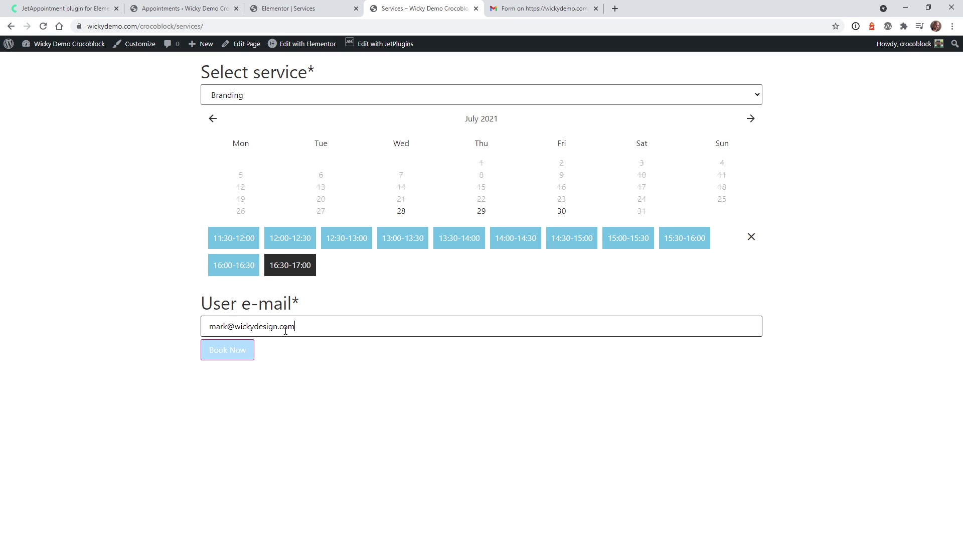
click(212, 358)
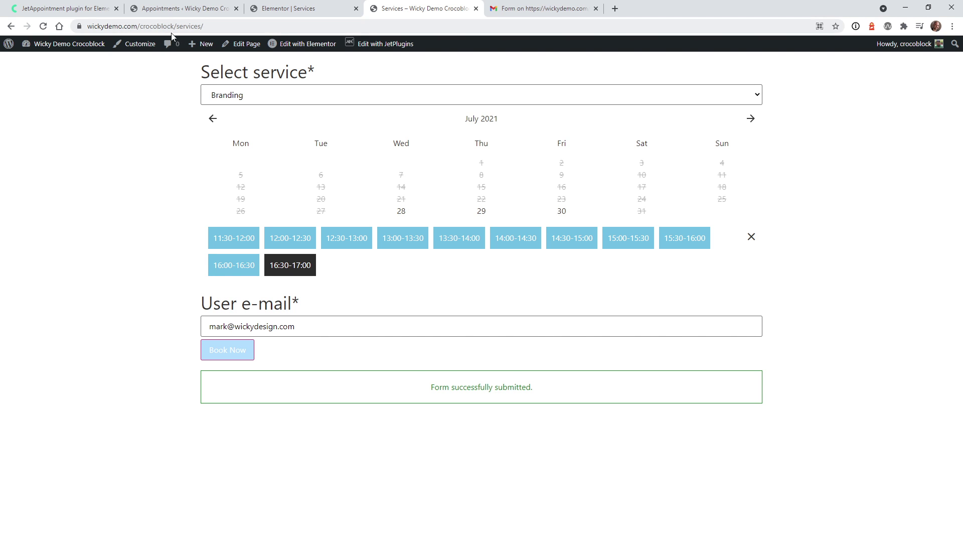
Return to the Elementor editor and open the Appointments list
click(224, 28)
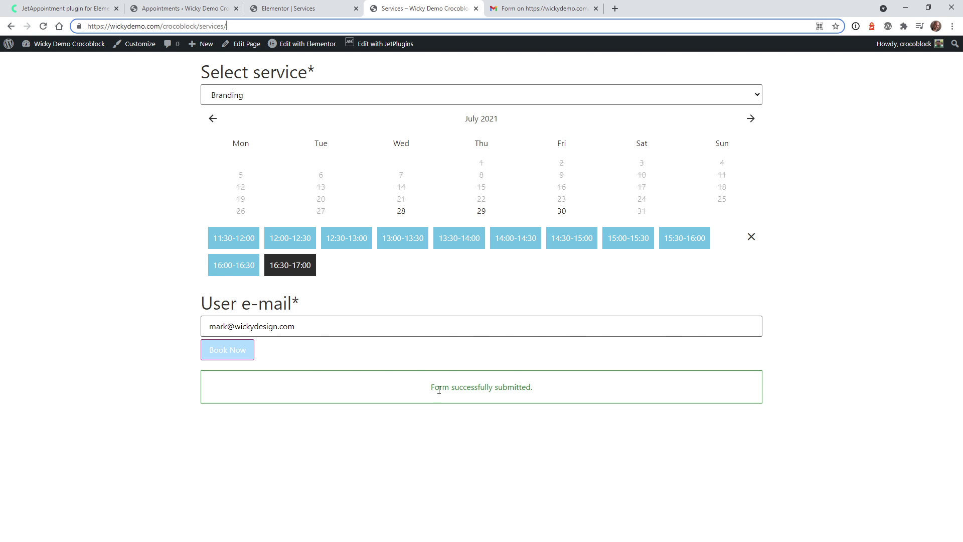
click(282, 6)
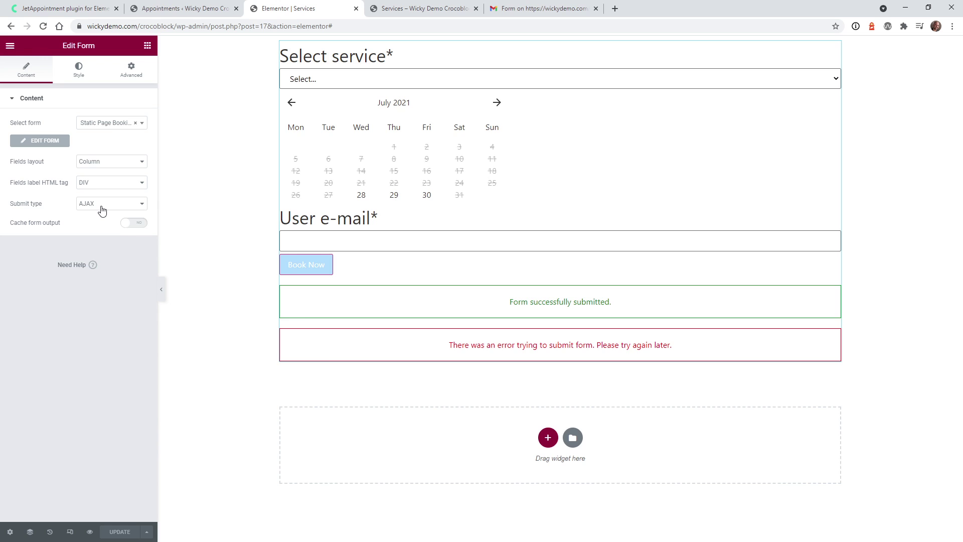
click(223, 6)
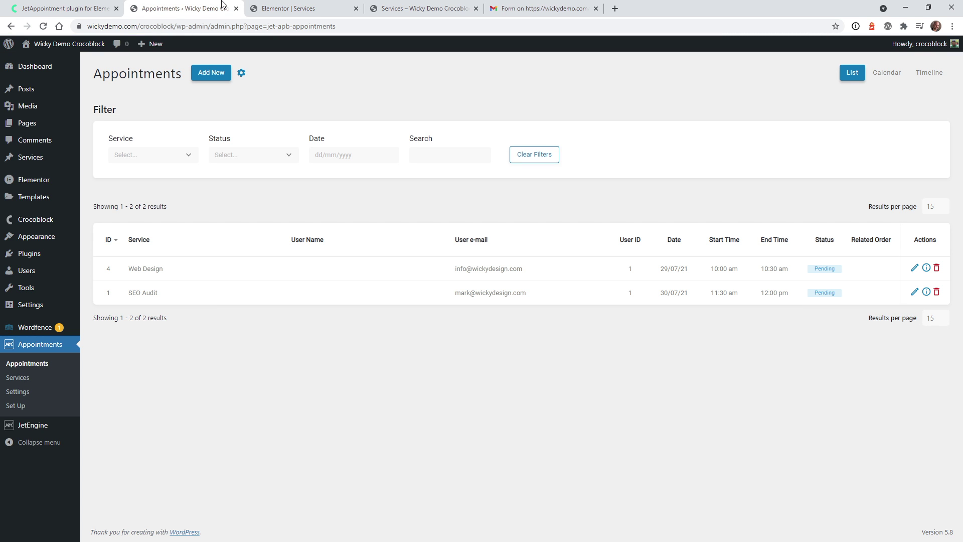